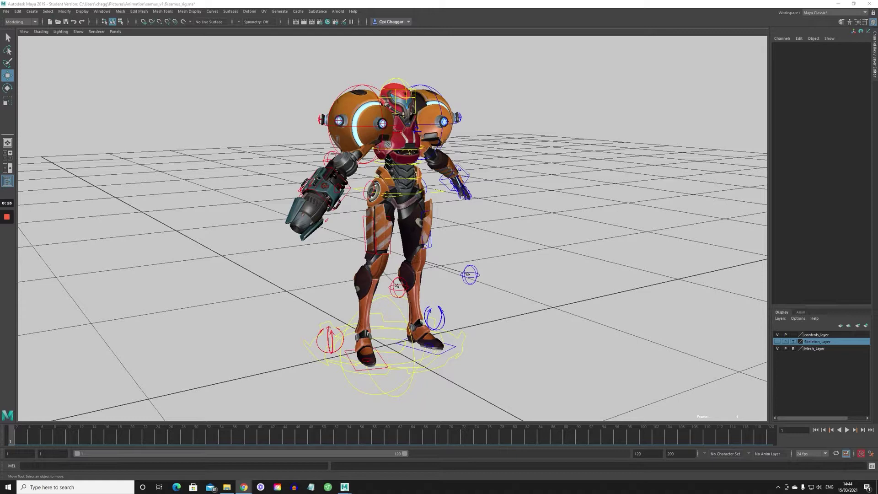
# Step: Switch to the browser and review the Samus Rig download page on Gumroad, including its price, description and version history
pyautogui.moveTo(877, 45); pyautogui.dragTo(518, 22)
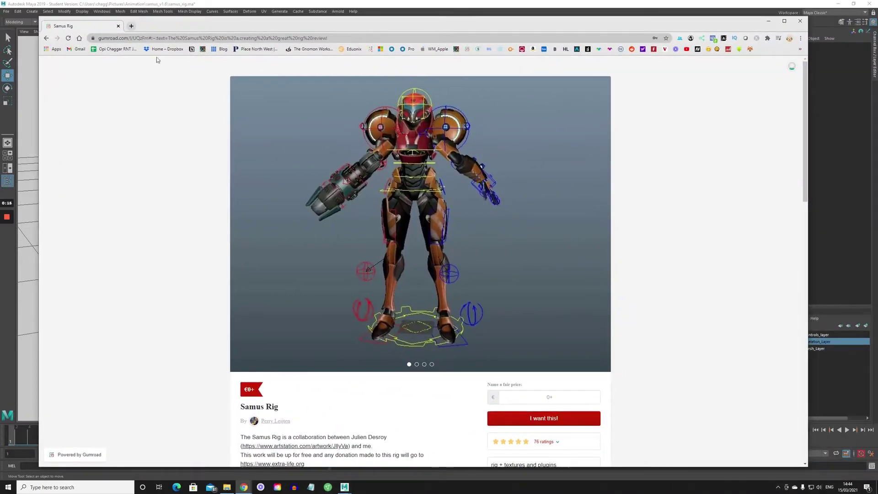
pyautogui.scroll(-3, 429, 233)
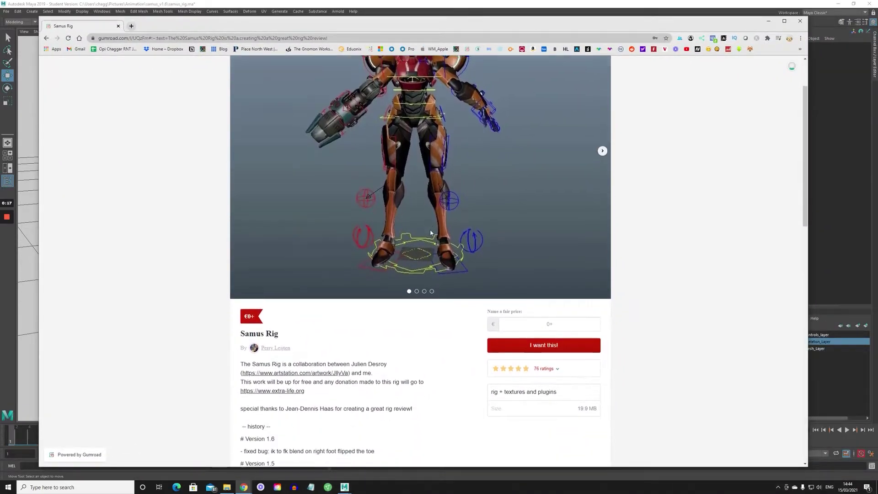
pyautogui.scroll(1, 436, 249)
pyautogui.scroll(2, 542, 304)
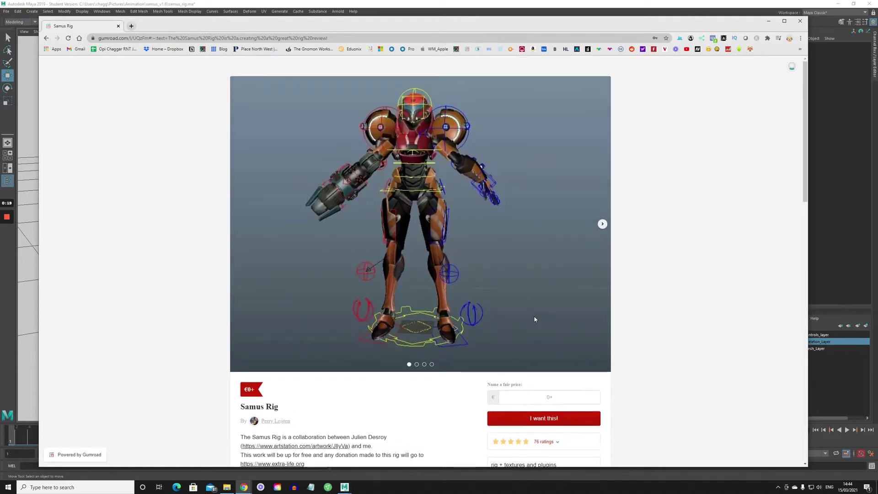
pyautogui.scroll(-1, 512, 308)
pyautogui.scroll(-6, 511, 308)
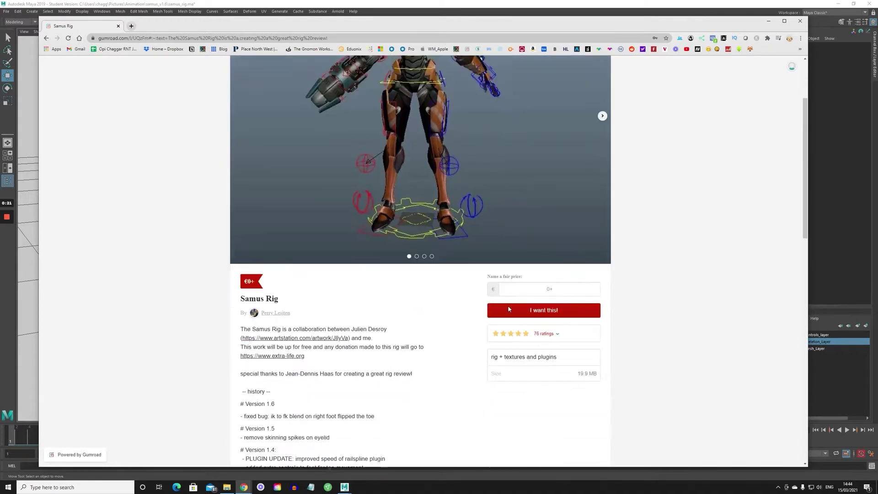
pyautogui.scroll(7, 503, 251)
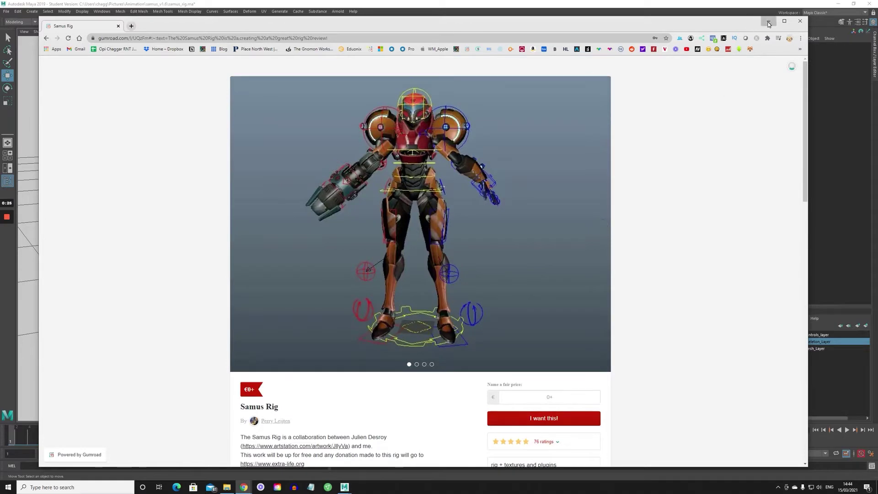
pyautogui.click(768, 22)
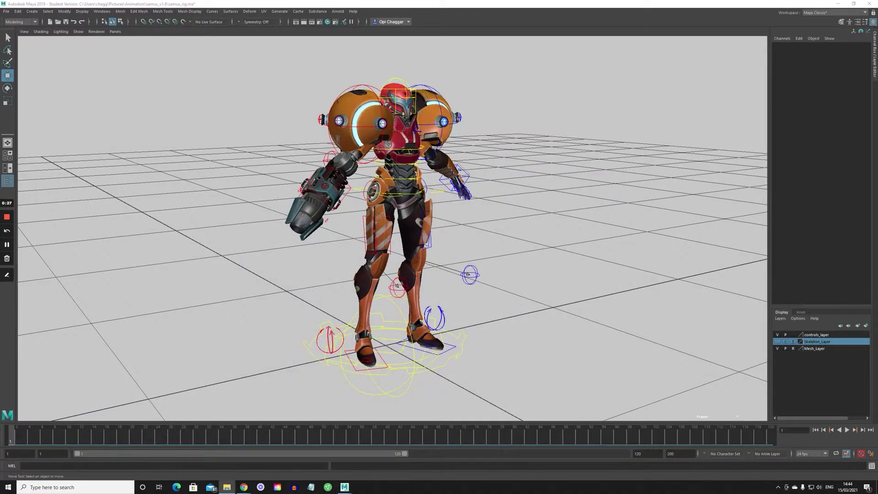
# Step: Switch to File Explorer and open the samus_v1.6 folder inside the Animation folder
pyautogui.moveTo(6, 245); pyautogui.dragTo(521, 81)
pyautogui.hotkey('alt', 'Up')
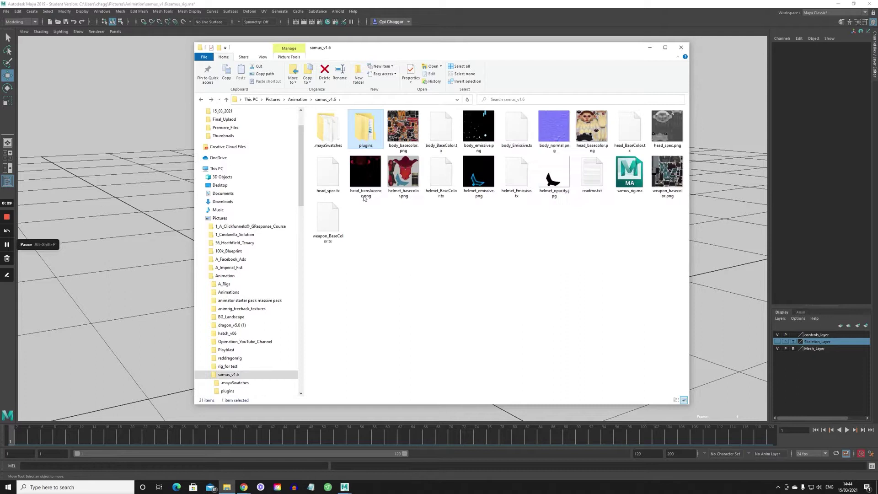
pyautogui.hotkey('alt', 'Up')
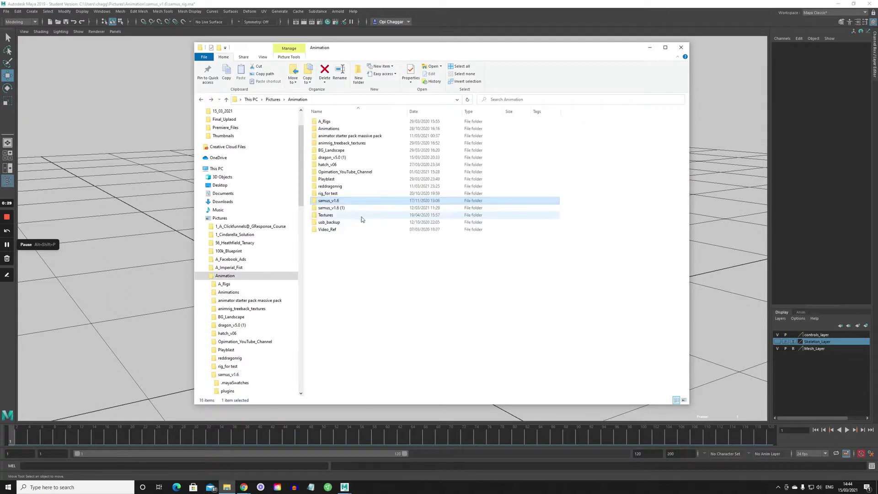
pyautogui.doubleClick(339, 202)
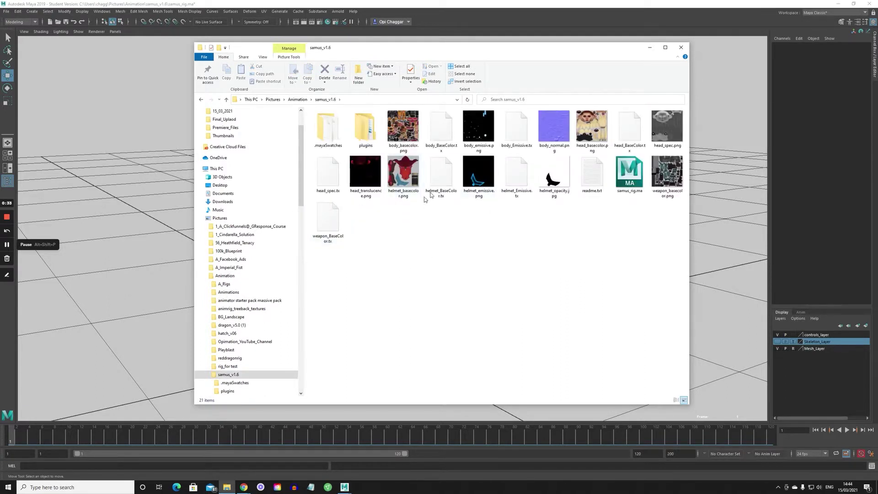
# Step: Copy rigsystem.bundle and rigsystem.mll from the Maya2019 folder inside the rig's plugins folder
pyautogui.click(363, 141)
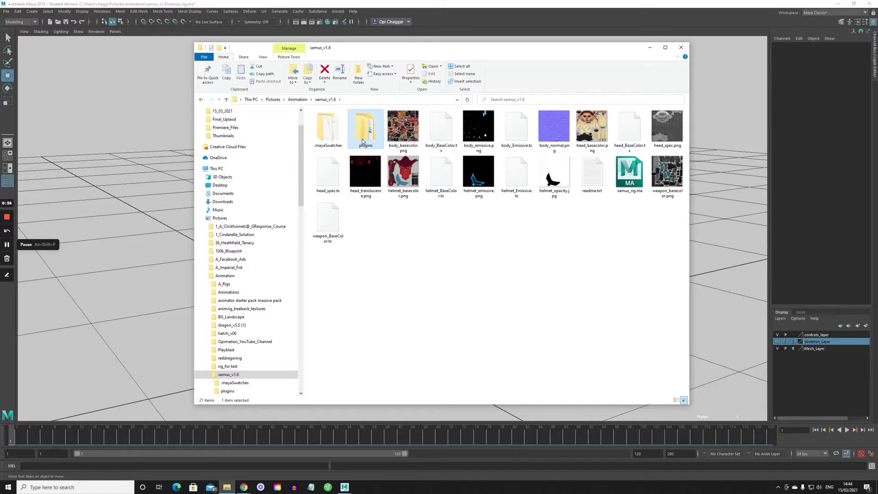
pyautogui.doubleClick(364, 140)
pyautogui.click(334, 157)
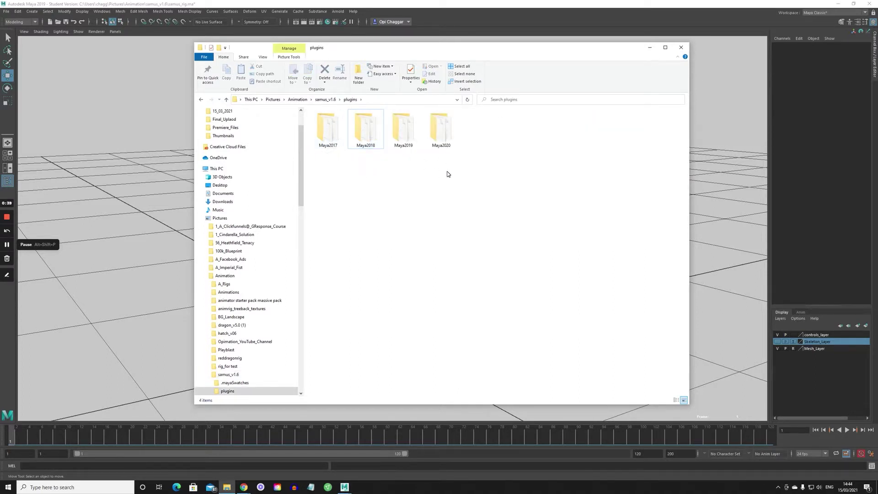
pyautogui.click(407, 145)
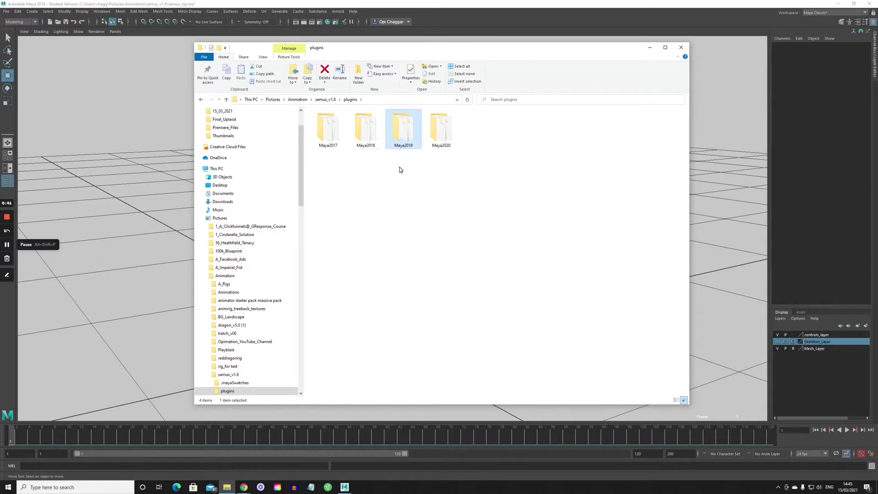
pyautogui.doubleClick(408, 138)
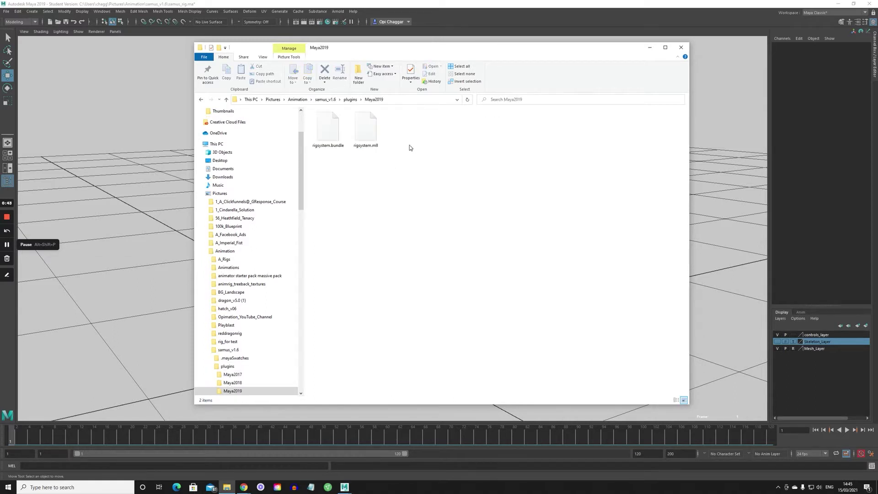
pyautogui.moveTo(404, 177); pyautogui.dragTo(313, 112)
pyautogui.rightClick(328, 137)
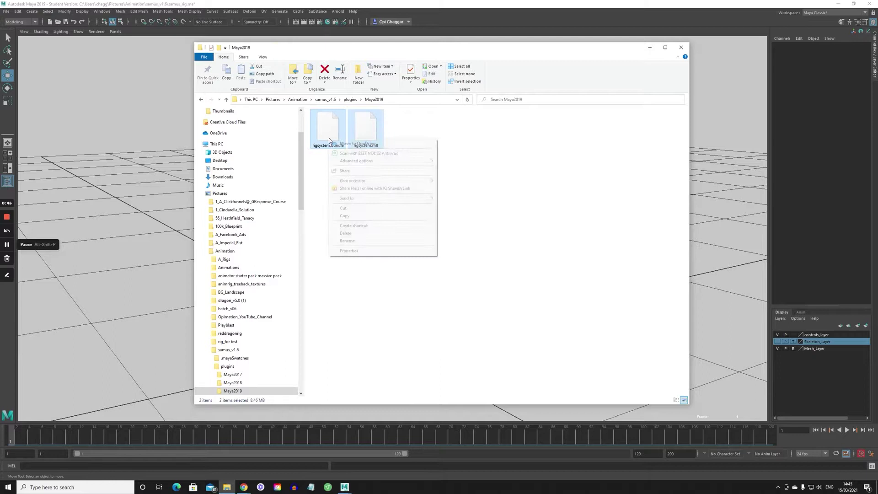
pyautogui.click(359, 216)
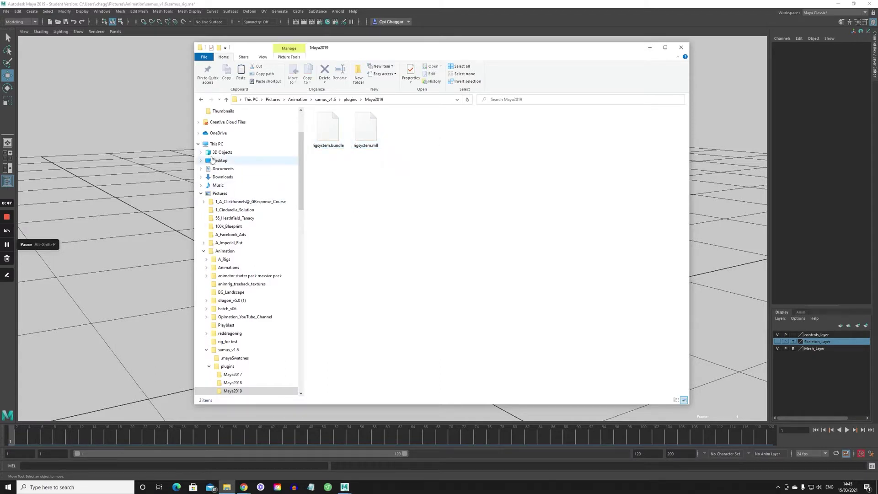
# Step: Browse to C:\Program Files\Autodesk\Maya2019\bin\plug-ins and examine the paste option for the copied plugin files
pyautogui.click(216, 144)
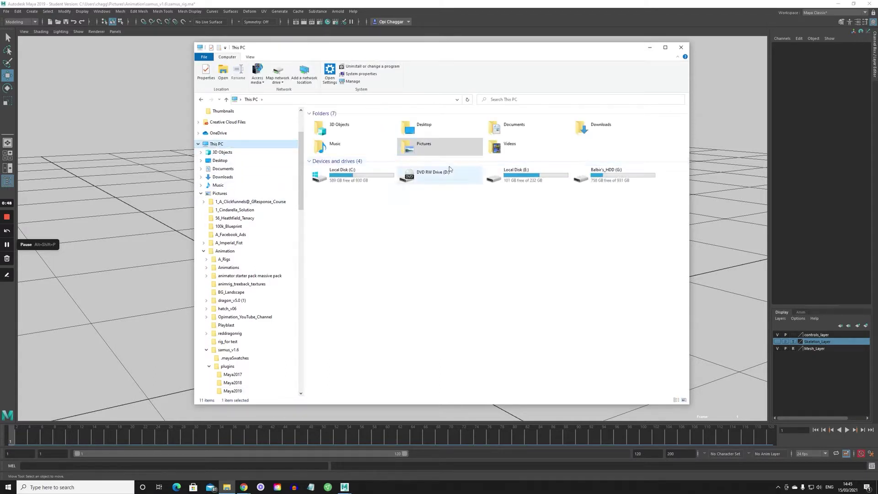
pyautogui.doubleClick(342, 173)
pyautogui.doubleClick(350, 150)
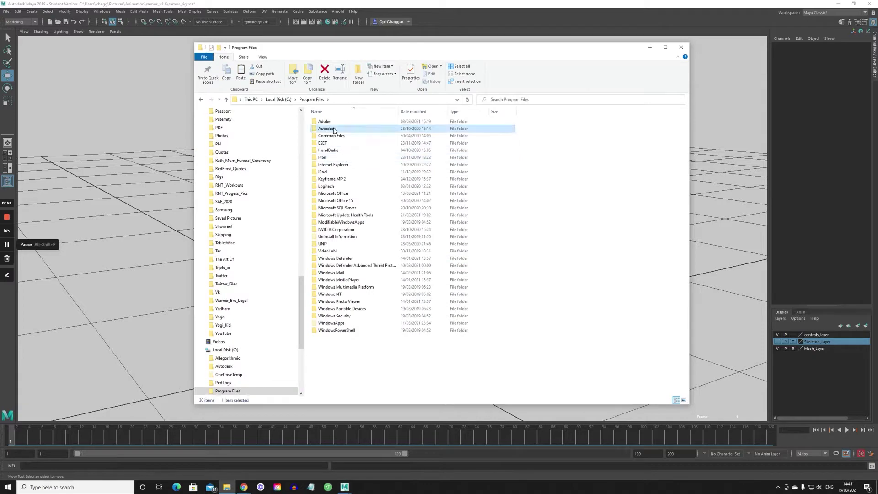
pyautogui.doubleClick(334, 129)
pyautogui.doubleClick(333, 139)
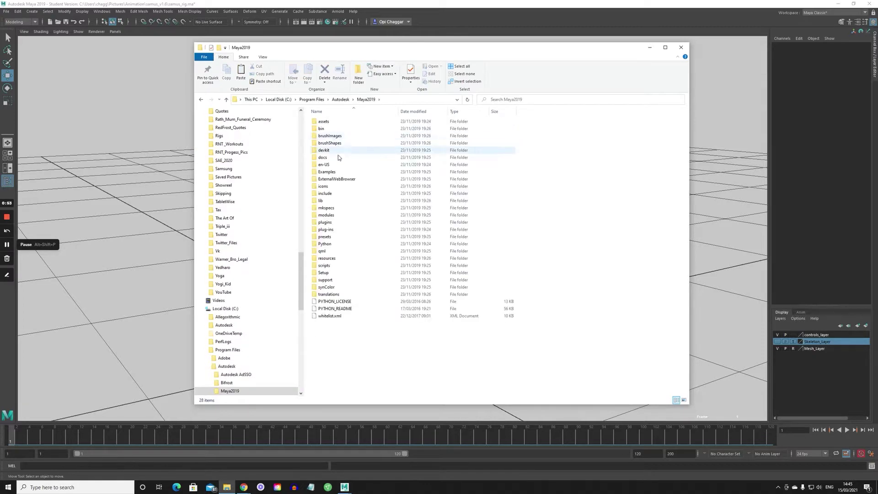
pyautogui.doubleClick(333, 132)
pyautogui.doubleClick(326, 186)
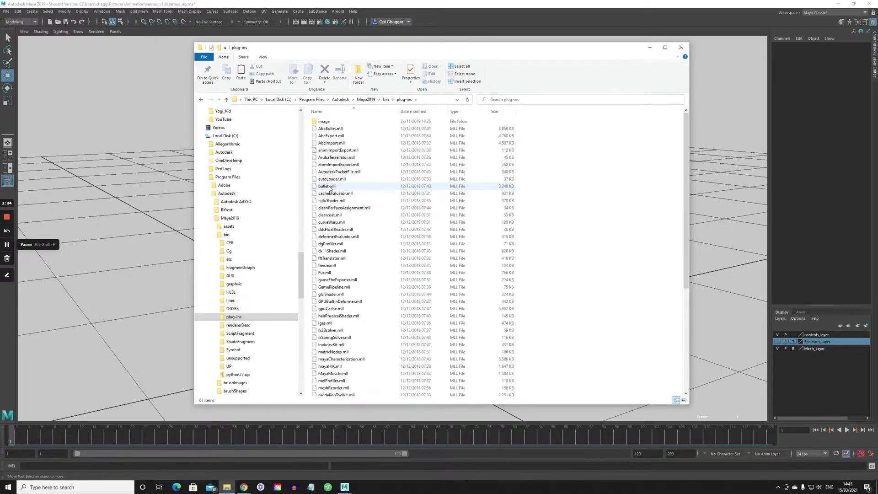
pyautogui.rightClick(571, 262)
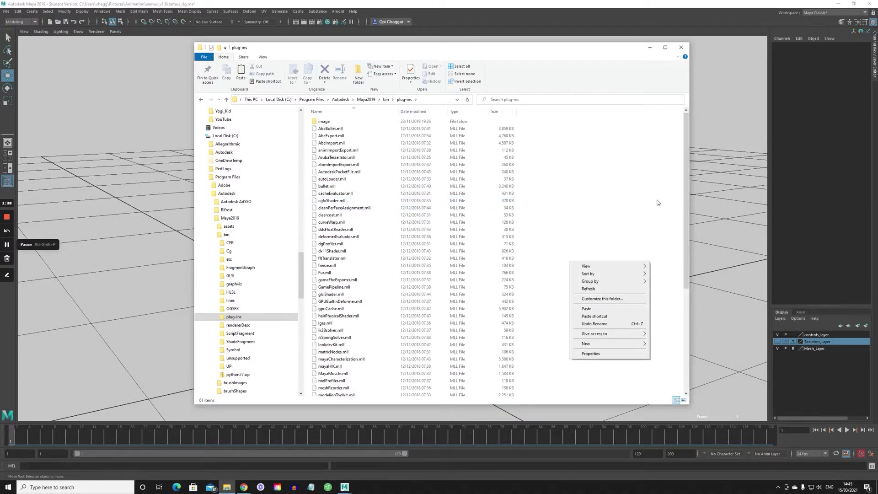
pyautogui.click(642, 205)
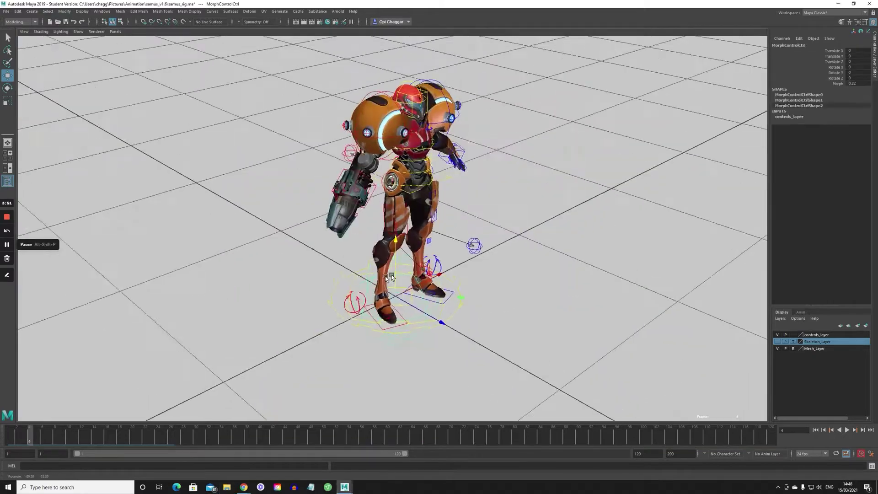
# Step: Undo the recent rig control changes back to the MorphControlCtrl with Morph at 0
pyautogui.scroll(5, 449, 188)
pyautogui.keyDown('alt'); pyautogui.moveTo(449, 188); pyautogui.dragTo(434, 241, button='middle'); pyautogui.keyUp('alt')
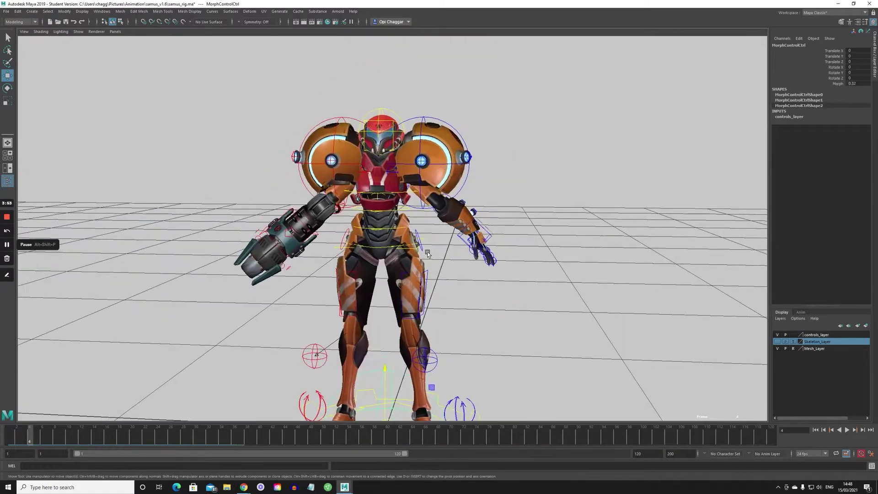
pyautogui.keyDown('alt'); pyautogui.moveTo(433, 240); pyautogui.dragTo(273, 240); pyautogui.keyUp('alt')
pyautogui.hotkey('ctrl', 'z')
pyautogui.hotkey('ctrl', 'z')
pyautogui.hotkey('ctrl', 'z')
pyautogui.keyDown('alt'); pyautogui.moveTo(334, 225); pyautogui.dragTo(387, 213); pyautogui.keyUp('alt')
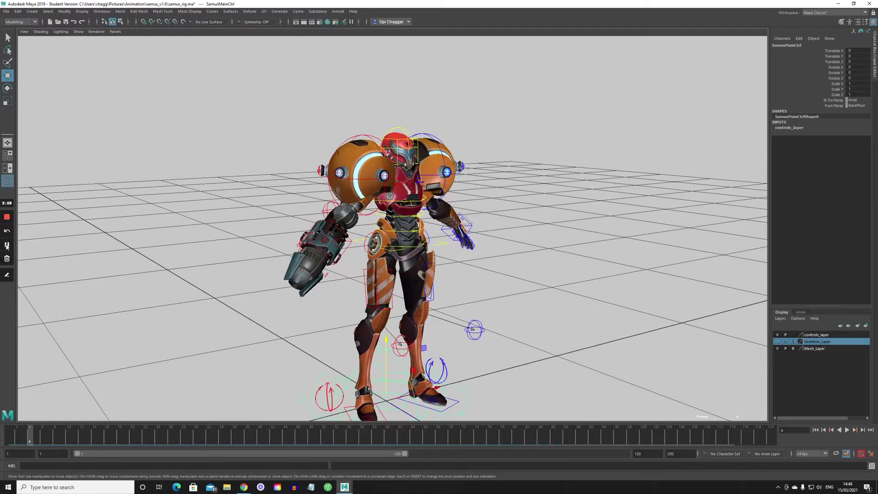
pyautogui.hotkey('ctrl', 'z')
pyautogui.hotkey('ctrl', 'z')
pyautogui.hotkey('ctrl', 'z')
pyautogui.hotkey('ctrl', 'z')
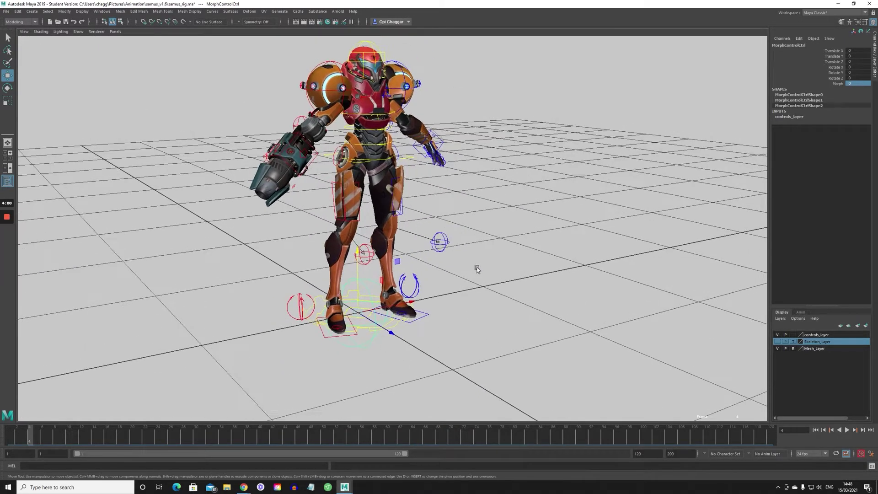
# Step: Try a higher Morph value on the MorphControlCtrl at the character's feet, and reset Morph to 0
pyautogui.click(477, 269)
pyautogui.click(362, 319)
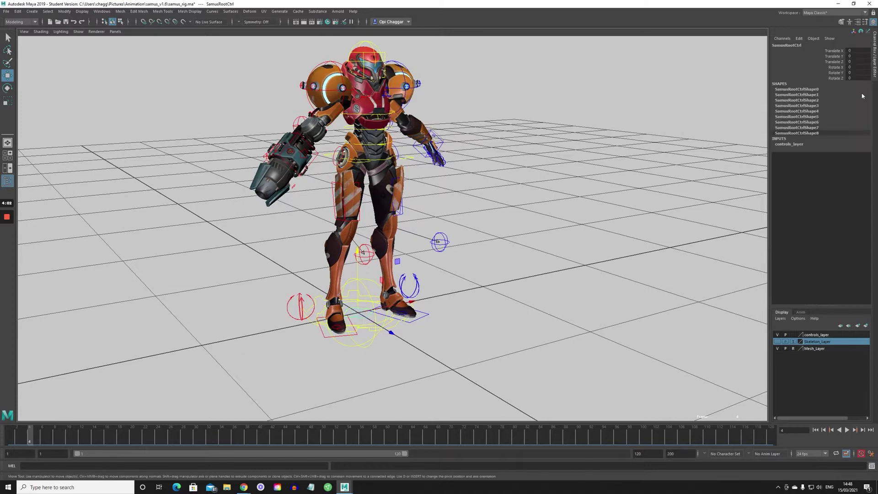
pyautogui.click(337, 360)
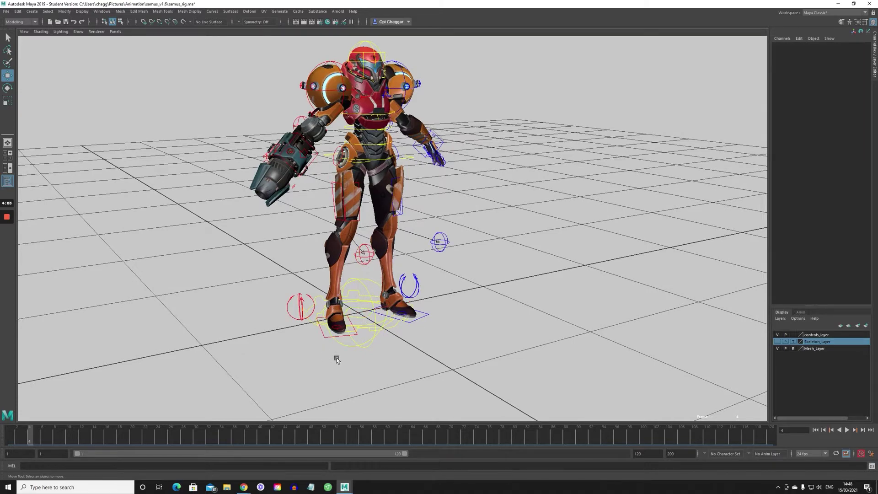
pyautogui.click(383, 323)
pyautogui.keyDown('alt'); pyautogui.moveTo(696, 84); pyautogui.dragTo(701, 117, button='middle'); pyautogui.keyUp('alt')
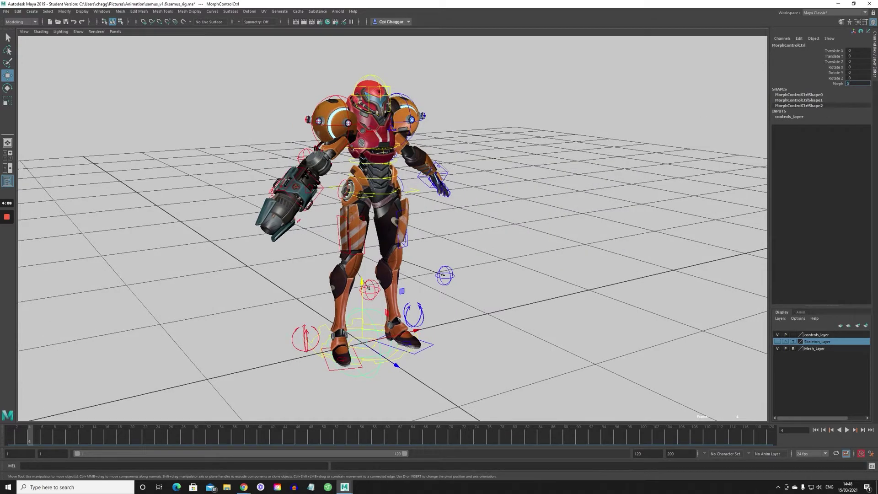
pyautogui.press('Return')
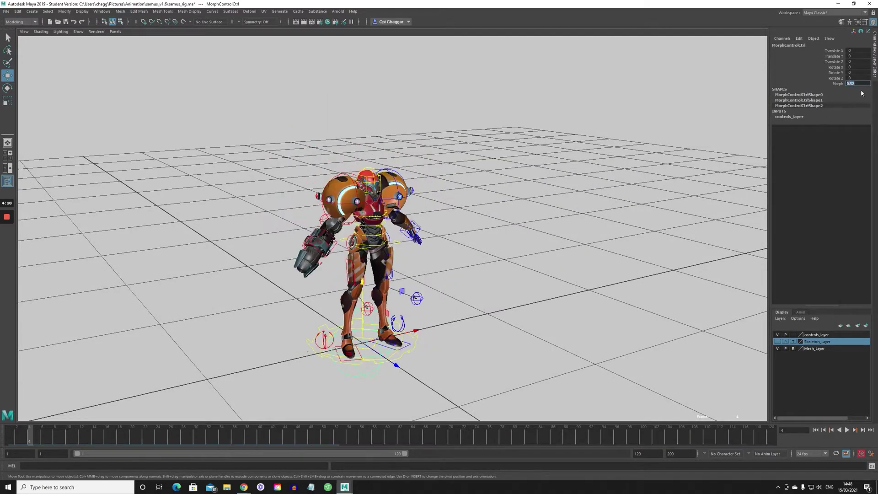
pyautogui.write('0')
pyautogui.press('Return')
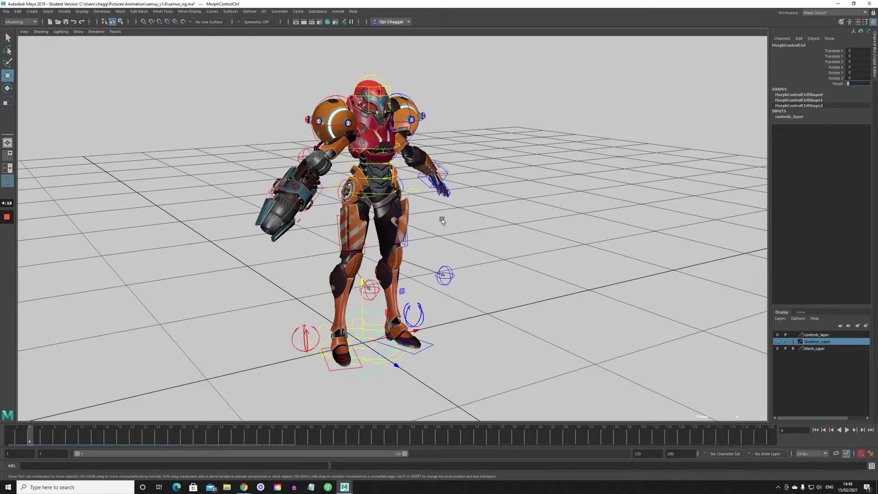
# Step: Try moving the secondary main control SamusMainSecCtrl at the character's feet, and undo the move
pyautogui.scroll(3, 442, 219)
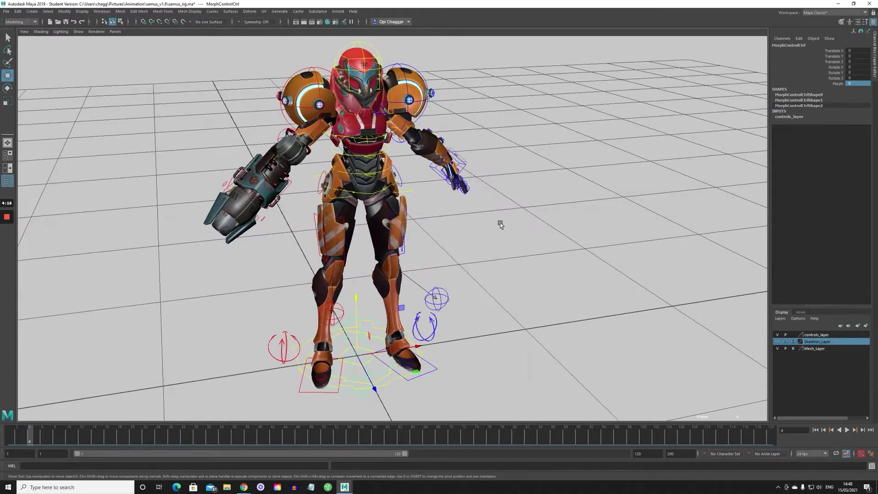
pyautogui.scroll(5, 480, 255)
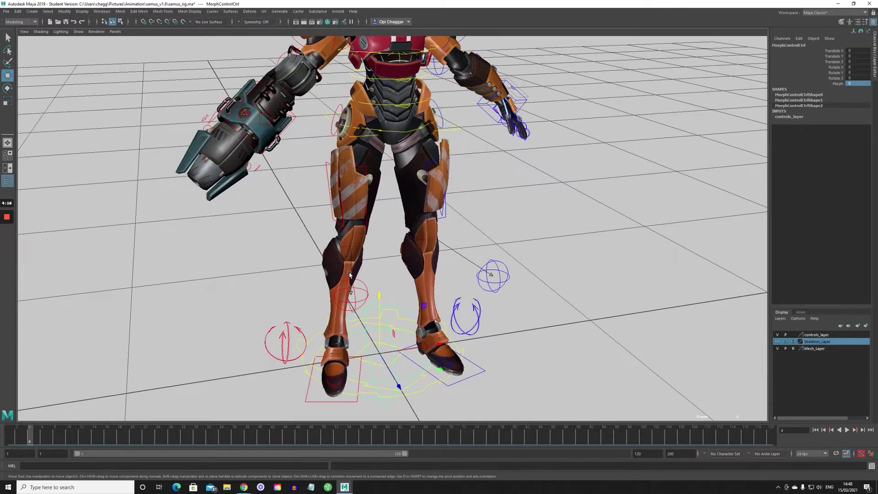
pyautogui.keyDown('alt'); pyautogui.moveTo(370, 277); pyautogui.dragTo(398, 265); pyautogui.keyUp('alt')
pyautogui.click(578, 362)
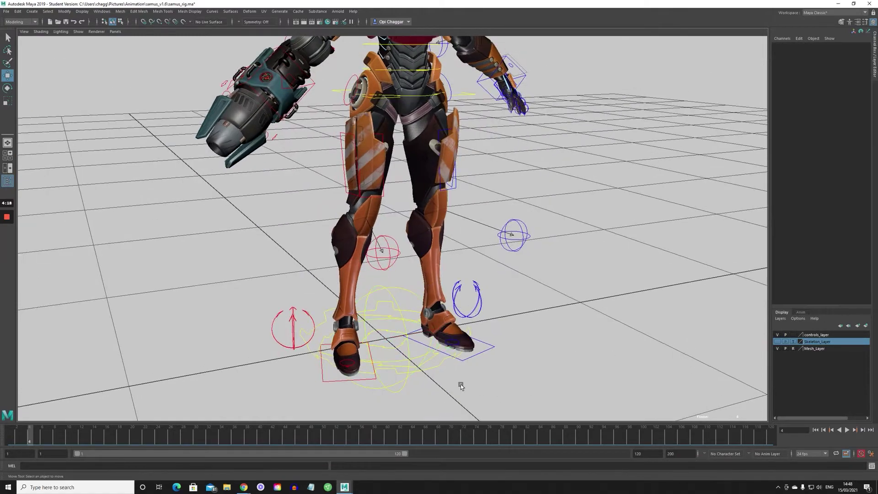
pyautogui.click(435, 356)
pyautogui.moveTo(409, 348); pyautogui.dragTo(238, 327)
pyautogui.hotkey('ctrl', 'z')
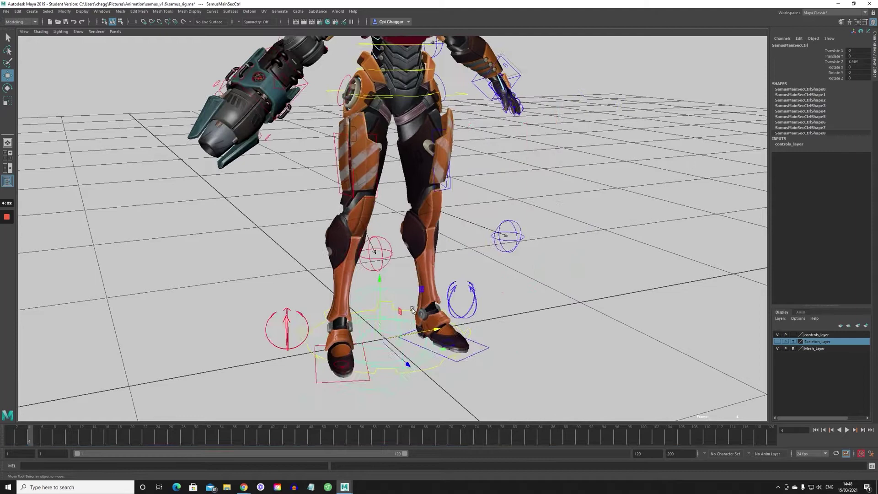
# Step: Try moving the whole character with SamusMainCtrl, undo the move and clear the selection
pyautogui.click(438, 365)
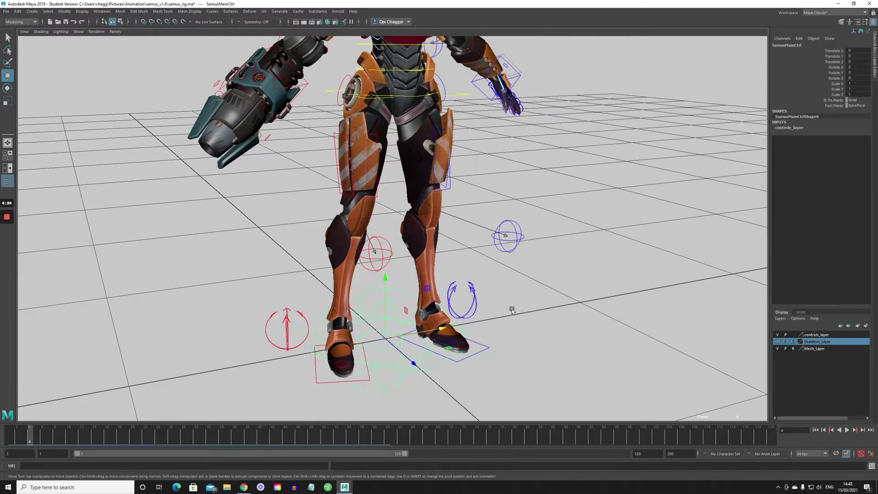
pyautogui.moveTo(434, 333); pyautogui.dragTo(398, 341)
pyautogui.hotkey('ctrl', 'z')
pyautogui.click(462, 377)
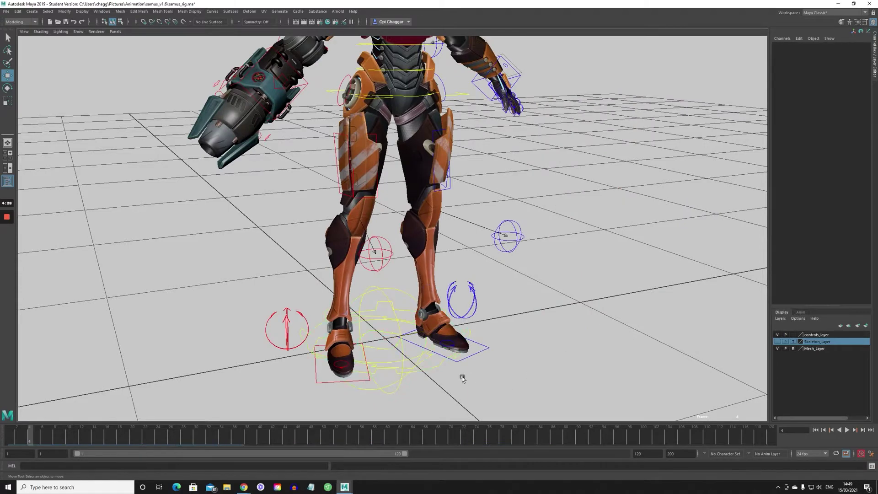
# Step: Examine the attributes of SamusMainCtrl at the character's feet, including its pivot manipulation option, and clear the selection
pyautogui.click(430, 358)
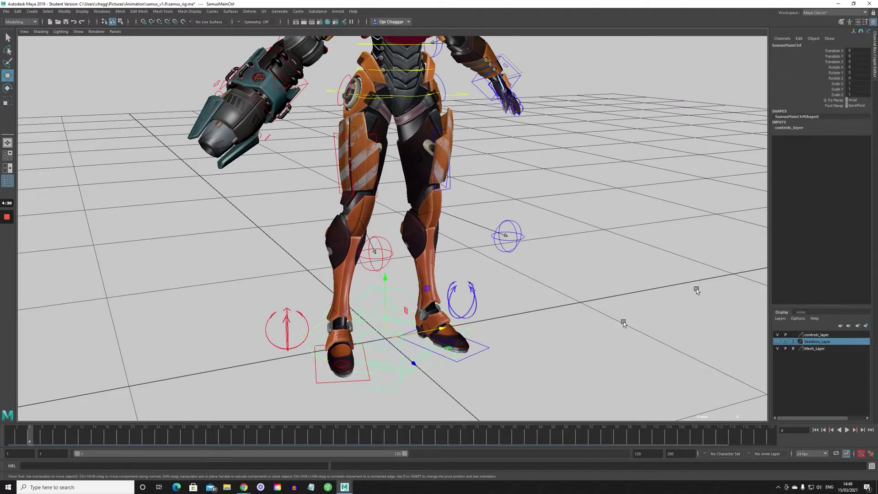
pyautogui.click(858, 105)
pyautogui.click(604, 176)
# Step: Try moving the right foot forward with R_FootIkBaseCtrl, and undo the move
pyautogui.keyDown('alt'); pyautogui.moveTo(446, 240); pyautogui.dragTo(478, 294); pyautogui.keyUp('alt')
pyautogui.keyDown('alt'); pyautogui.moveTo(478, 294); pyautogui.dragTo(475, 184, button='middle'); pyautogui.keyUp('alt')
pyautogui.keyDown('alt'); pyautogui.moveTo(289, 290); pyautogui.dragTo(397, 285, button='right'); pyautogui.keyUp('alt')
pyautogui.keyDown('alt'); pyautogui.moveTo(397, 284); pyautogui.dragTo(492, 280); pyautogui.keyUp('alt')
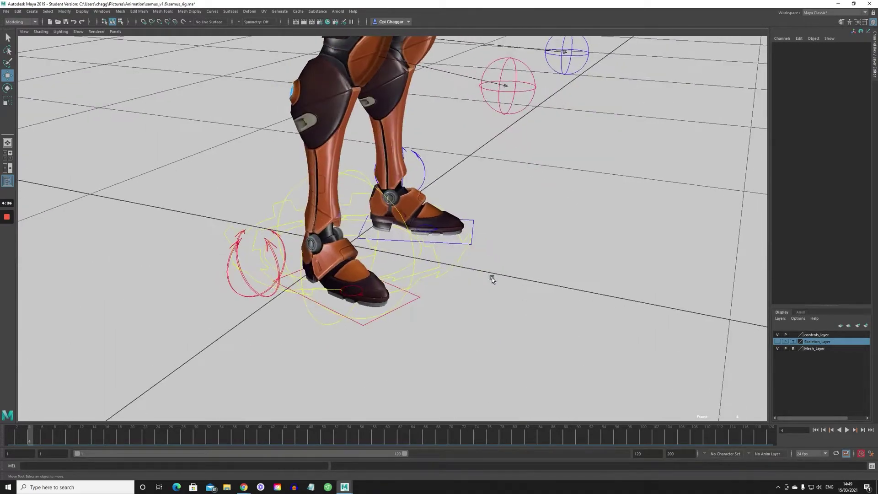
pyautogui.click(413, 300)
pyautogui.keyDown('alt'); pyautogui.moveTo(412, 300); pyautogui.dragTo(476, 316); pyautogui.keyUp('alt')
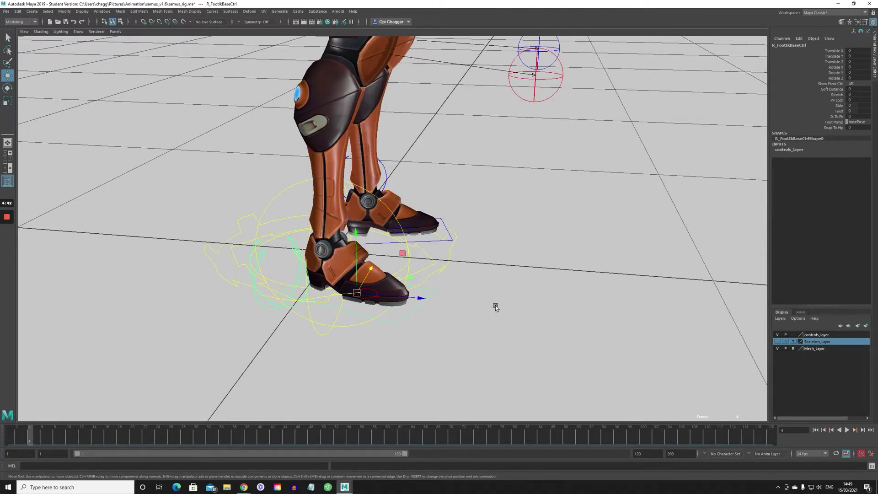
pyautogui.moveTo(495, 306)
pyautogui.keyDown('alt'); pyautogui.mouseDown()
pyautogui.moveTo(506, 303)
pyautogui.moveTo(500, 307)
pyautogui.mouseUp(); pyautogui.keyUp('alt')
pyautogui.moveTo(423, 296); pyautogui.dragTo(482, 293)
pyautogui.hotkey('ctrl', 'z')
pyautogui.keyDown('alt'); pyautogui.moveTo(475, 328); pyautogui.dragTo(441, 327); pyautogui.keyUp('alt')
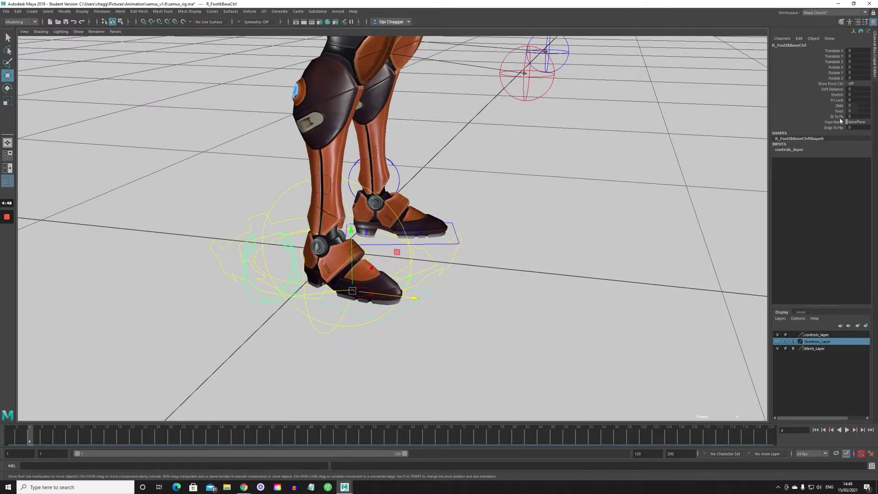
# Step: Try the Roll Weight attribute of the right foot roll control R_FootRollCtrl, and undo the change
pyautogui.keyDown('alt'); pyautogui.moveTo(439, 302); pyautogui.dragTo(388, 343); pyautogui.keyUp('alt')
pyautogui.click(279, 271)
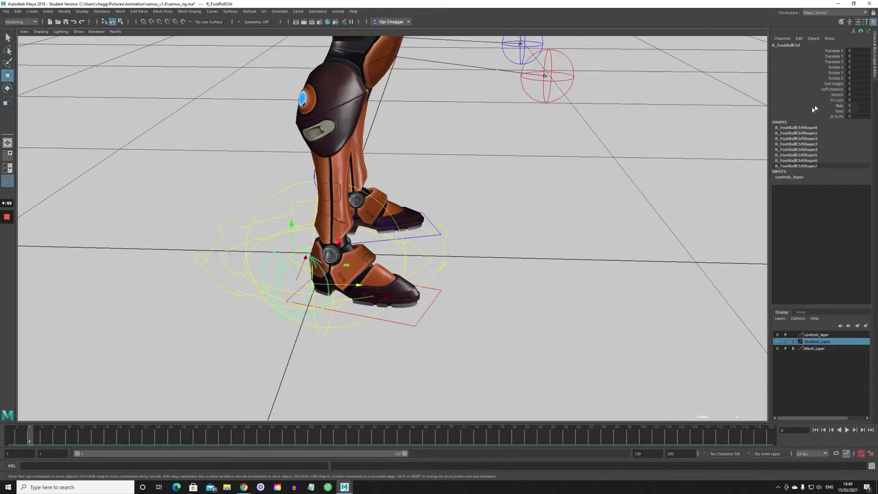
pyautogui.click(834, 84)
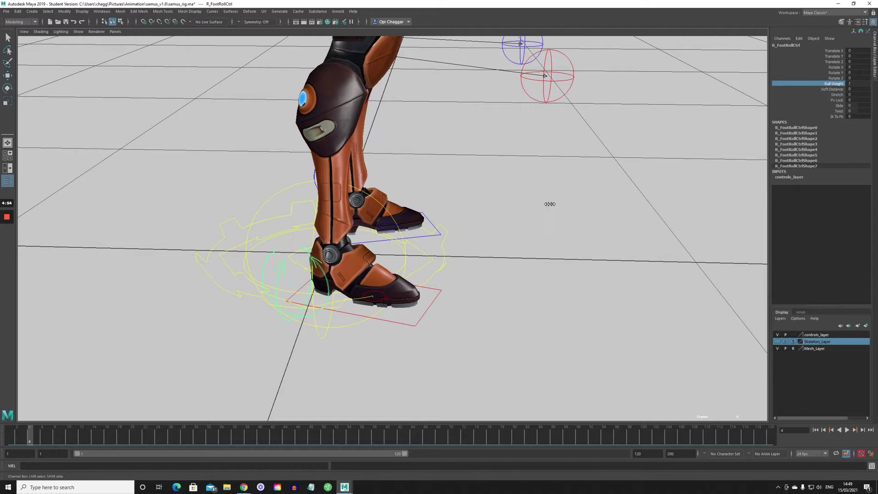
pyautogui.moveTo(550, 204); pyautogui.dragTo(501, 220, button='middle')
pyautogui.hotkey('ctrl', 'z')
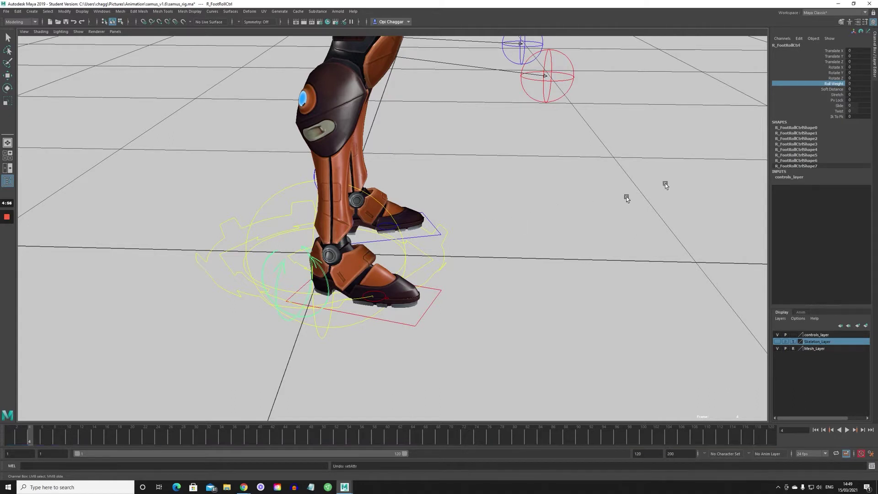
# Step: Try the Soft Distance and Stretch attributes of R_FootRollCtrl, undoing the Soft Distance change
pyautogui.click(831, 89)
pyautogui.moveTo(543, 178); pyautogui.dragTo(617, 176, button='middle')
pyautogui.hotkey('ctrl', 'z')
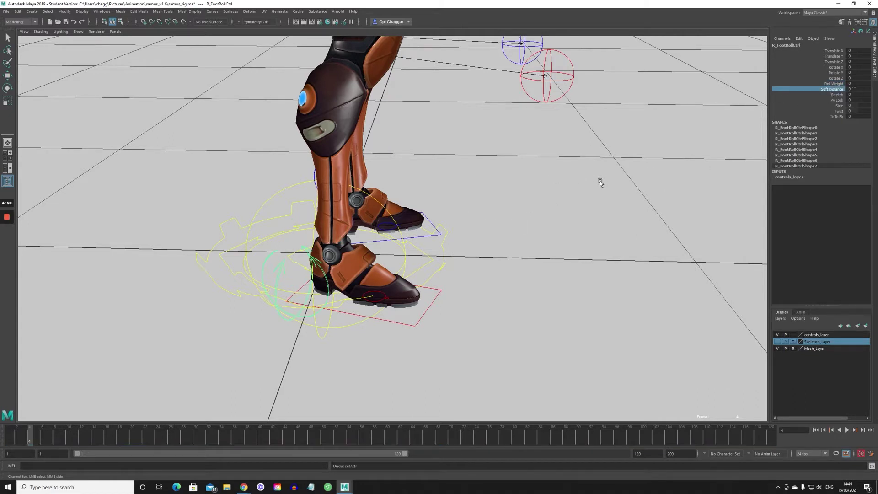
pyautogui.click(835, 95)
pyautogui.moveTo(453, 208); pyautogui.dragTo(477, 207, button='middle')
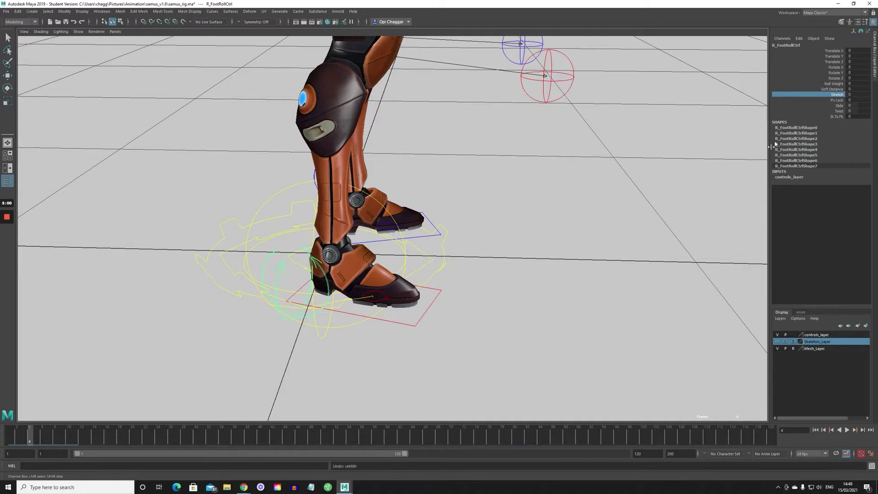
# Step: Try negative and positive Slide values on R_FootRollCtrl to shift the right knee along the leg, and undo the changes
pyautogui.click(839, 106)
pyautogui.moveTo(531, 198); pyautogui.dragTo(499, 211, button='middle')
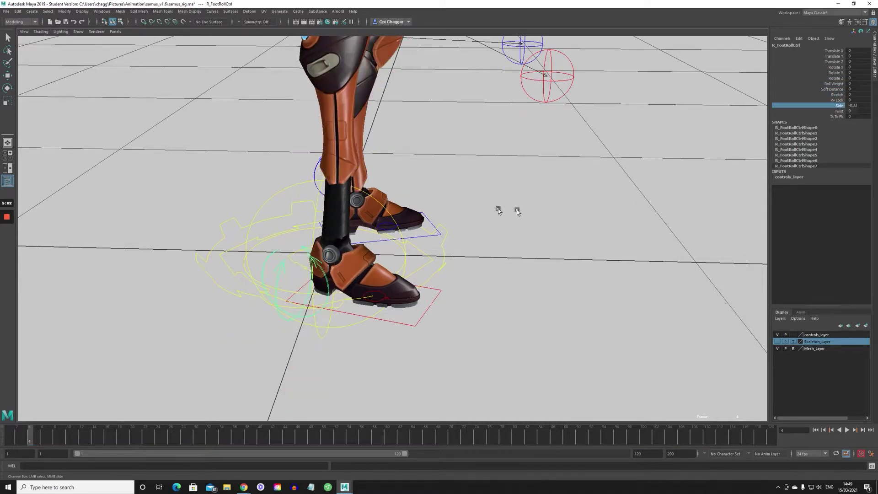
pyautogui.keyDown('alt'); pyautogui.moveTo(517, 212); pyautogui.dragTo(466, 219, button='right'); pyautogui.keyUp('alt')
pyautogui.keyDown('alt'); pyautogui.moveTo(526, 229); pyautogui.dragTo(475, 262); pyautogui.keyUp('alt')
pyautogui.moveTo(475, 262); pyautogui.dragTo(487, 260, button='middle')
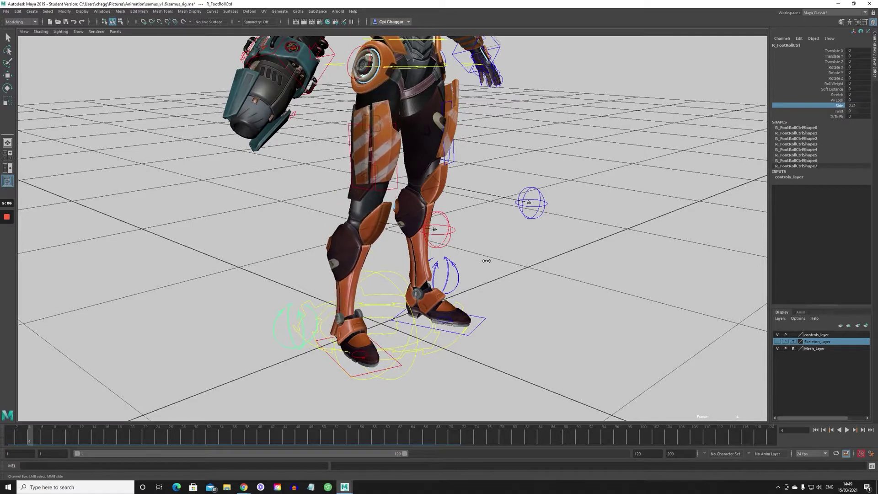
pyautogui.hotkey('ctrl', 'z')
pyautogui.hotkey('ctrl', 'z')
pyautogui.hotkey('ctrl', 'z')
pyautogui.hotkey('ctrl', 'z')
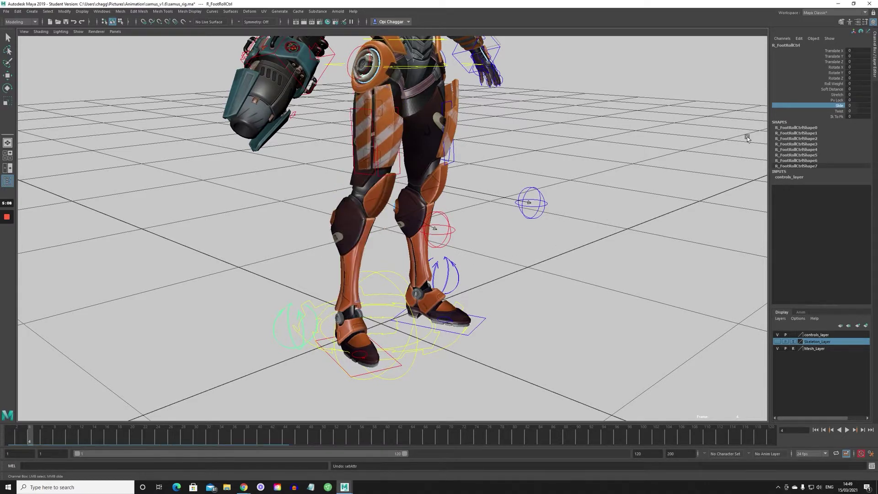
# Step: Try the Twist attribute of R_FootRollCtrl in both directions on the straight right leg, and undo the changes
pyautogui.click(833, 117)
pyautogui.click(838, 111)
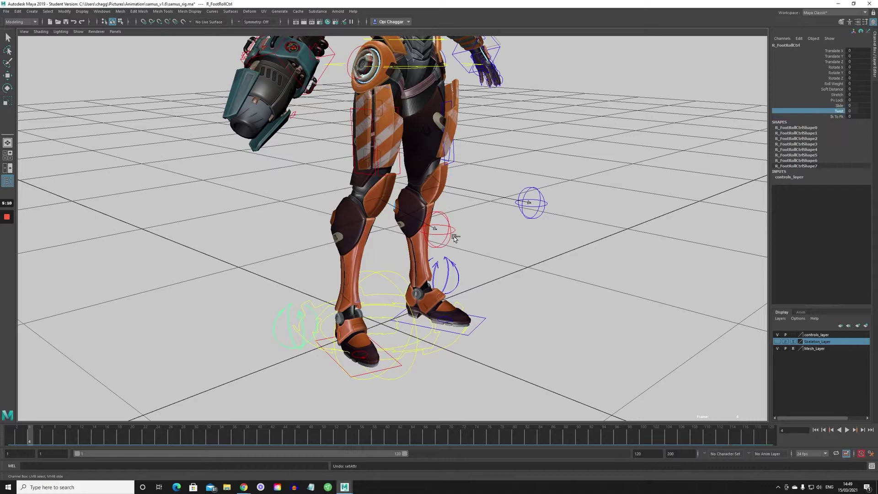
pyautogui.moveTo(455, 238); pyautogui.dragTo(520, 239, button='middle')
pyautogui.keyDown('alt'); pyautogui.moveTo(520, 239); pyautogui.dragTo(478, 236); pyautogui.keyUp('alt')
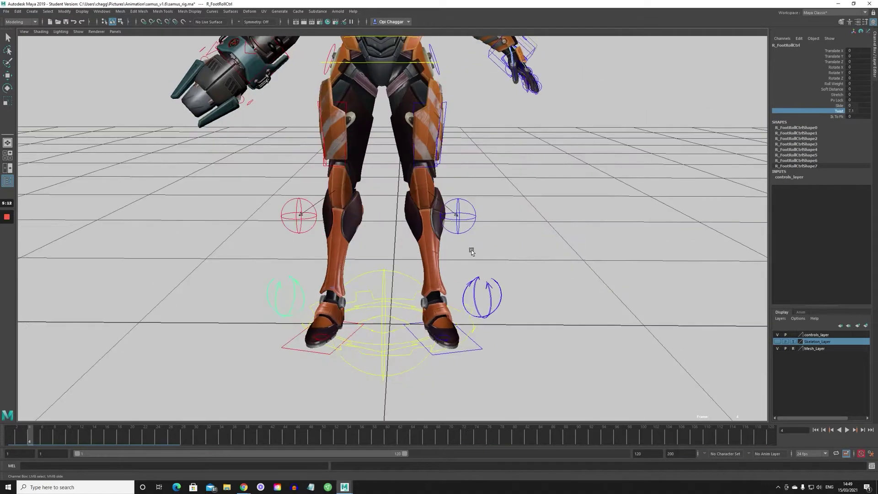
pyautogui.moveTo(471, 251); pyautogui.dragTo(396, 265, button='middle')
pyautogui.hotkey('ctrl', 'z')
pyautogui.hotkey('ctrl', 'z')
# Step: Lower the hips with C_IkSpinehipCtrl and try the Twist attribute of R_FootRollCtrl on the bent right leg
pyautogui.keyDown('alt'); pyautogui.moveTo(395, 194); pyautogui.dragTo(413, 217); pyautogui.keyUp('alt')
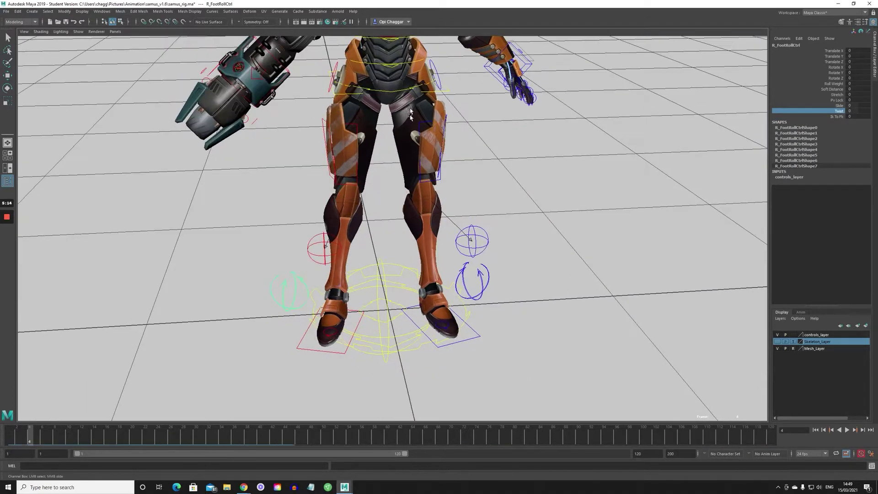
pyautogui.click(397, 82)
pyautogui.press('w')
pyautogui.moveTo(385, 75); pyautogui.dragTo(385, 110)
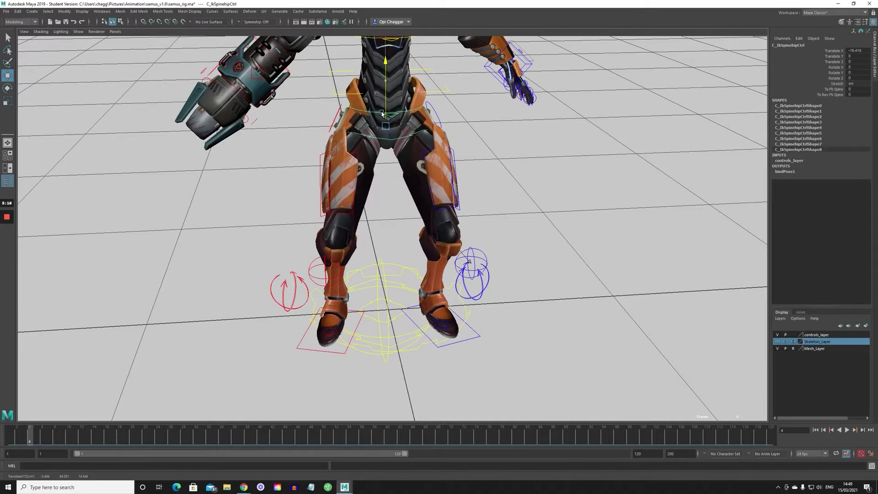
pyautogui.keyDown('alt'); pyautogui.moveTo(353, 307); pyautogui.dragTo(360, 299); pyautogui.keyUp('alt')
pyautogui.click(294, 304)
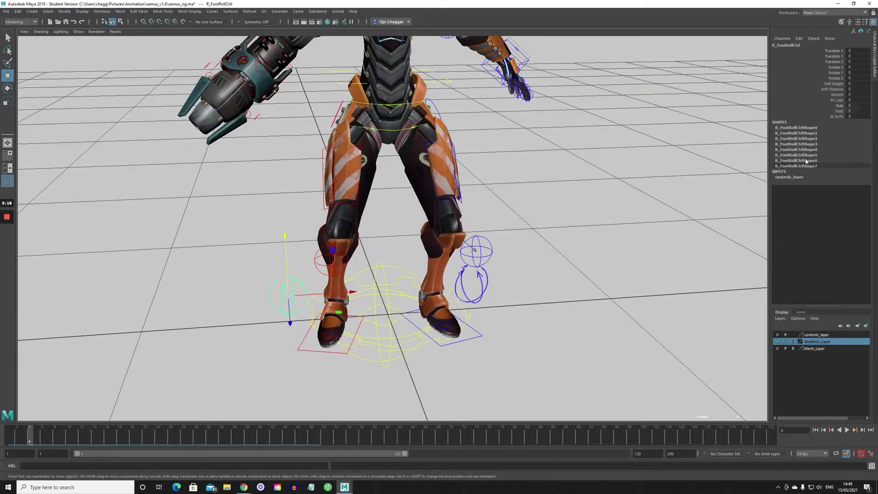
pyautogui.click(839, 111)
pyautogui.moveTo(549, 233); pyautogui.dragTo(508, 250, button='middle')
# Step: Undo the right leg's Twist changes and the lowering of the hips
pyautogui.hotkey('ctrl', 'z')
pyautogui.hotkey('ctrl', 'z')
pyautogui.hotkey('ctrl', 'z')
pyautogui.hotkey('ctrl', 'z')
pyautogui.hotkey('ctrl', 'z')
pyautogui.hotkey('ctrl', 'z')
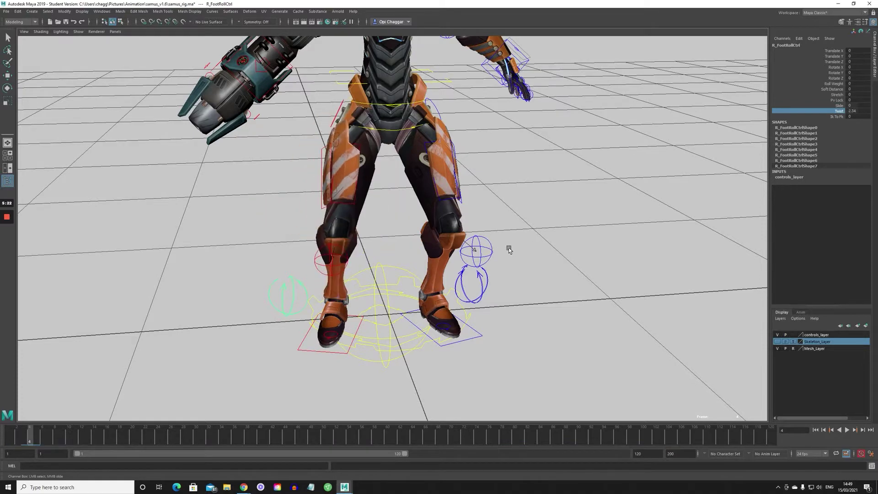
pyautogui.hotkey('ctrl', 'z')
pyautogui.hotkey('ctrl', 'z')
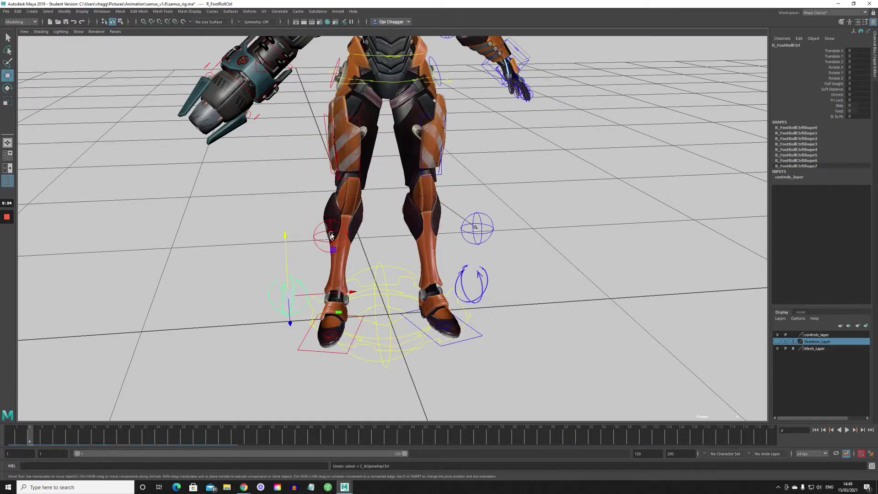
# Step: Try moving the right knee's pole vector control sideways, and undo the move
pyautogui.click(331, 236)
pyautogui.moveTo(370, 234); pyautogui.dragTo(389, 242)
pyautogui.keyDown('alt'); pyautogui.moveTo(389, 243); pyautogui.dragTo(375, 272); pyautogui.keyUp('alt')
pyautogui.hotkey('ctrl', 'z')
# Step: Examine the attributes of the left knee control L_LegPoleVector1Ctrl and the left foot roll control L_FootRollCtrl
pyautogui.click(466, 207)
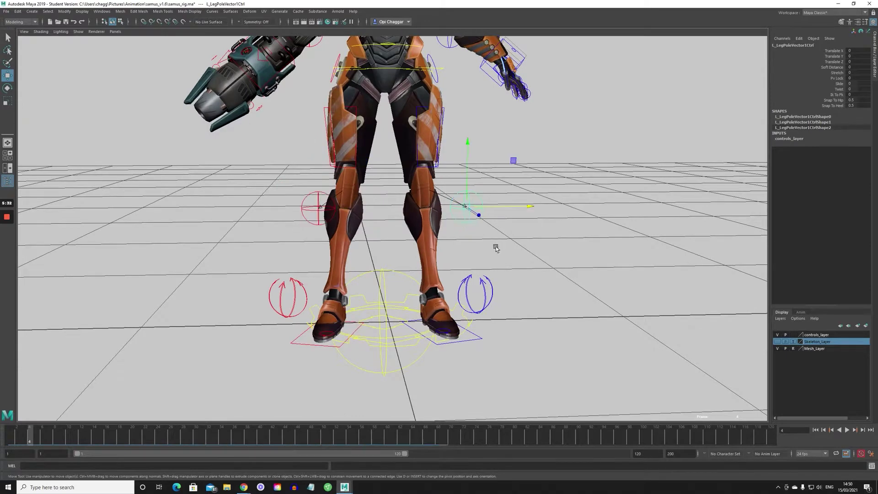
pyautogui.keyDown('alt'); pyautogui.moveTo(495, 247); pyautogui.dragTo(480, 269); pyautogui.keyUp('alt')
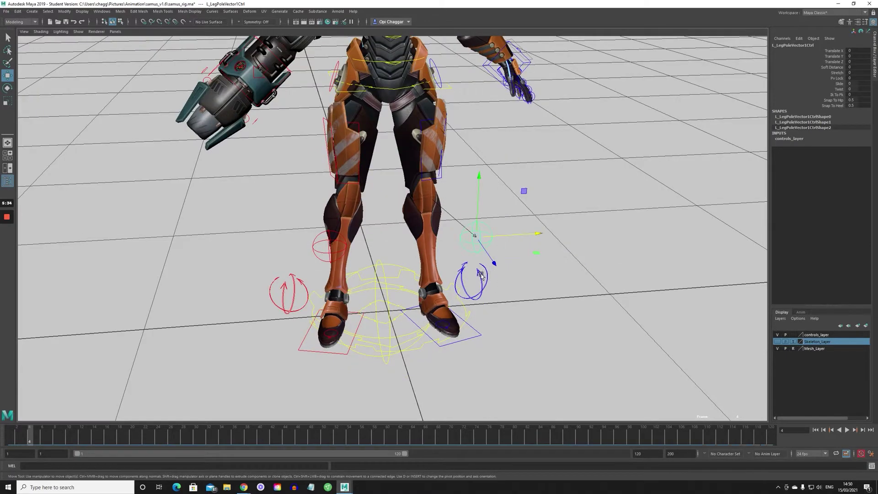
pyautogui.click(480, 274)
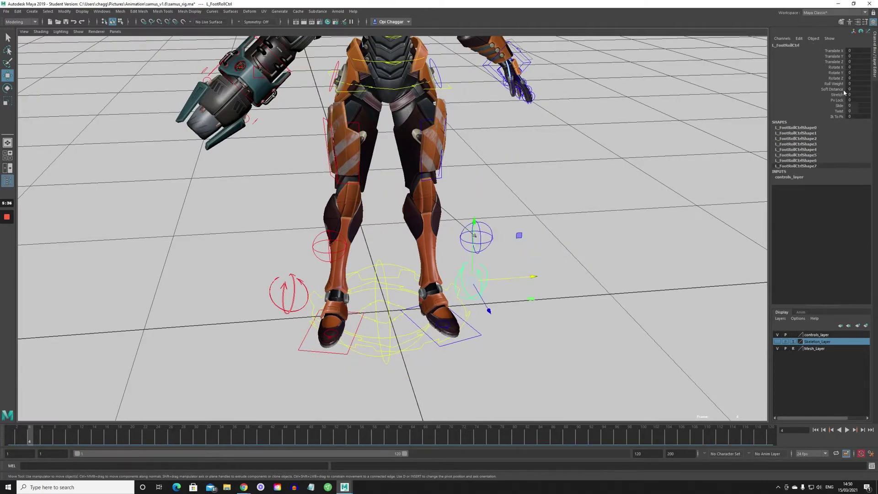
pyautogui.keyDown('alt'); pyautogui.moveTo(505, 246); pyautogui.dragTo(470, 216); pyautogui.keyUp('alt')
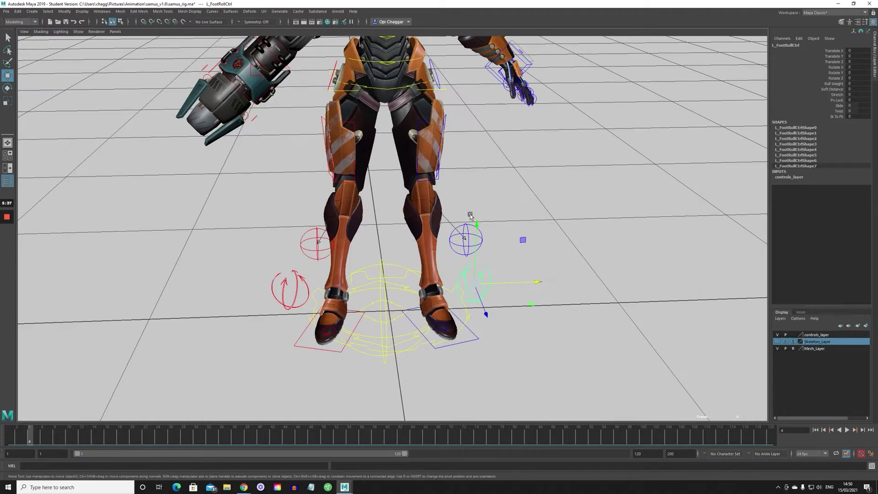
# Step: Lower the body with C_SpineMainCtrl to a Translate Z of about -14.6 so that both knees bend
pyautogui.click(442, 91)
pyautogui.keyDown('alt'); pyautogui.moveTo(441, 91); pyautogui.dragTo(442, 114); pyautogui.keyUp('alt')
pyautogui.moveTo(382, 53); pyautogui.dragTo(388, 114)
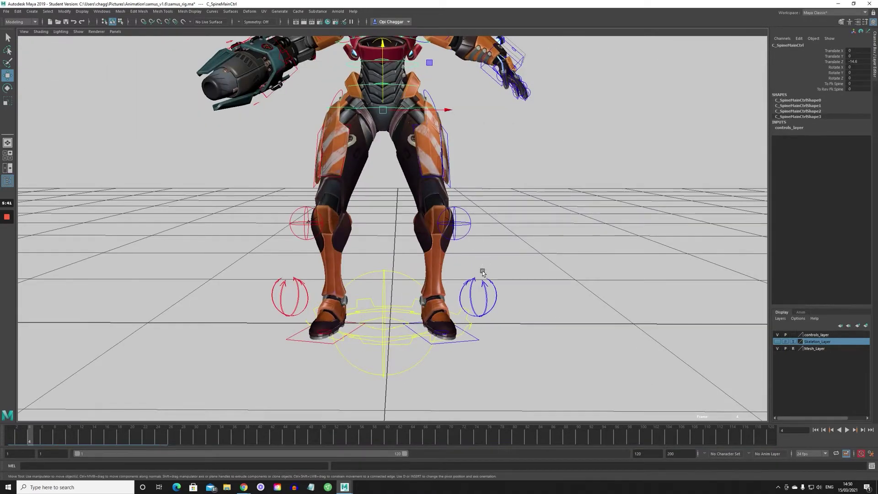
# Step: Try a negative Twist value on L_FootRollCtrl to turn the bent left knee outward, and undo it
pyautogui.click(482, 277)
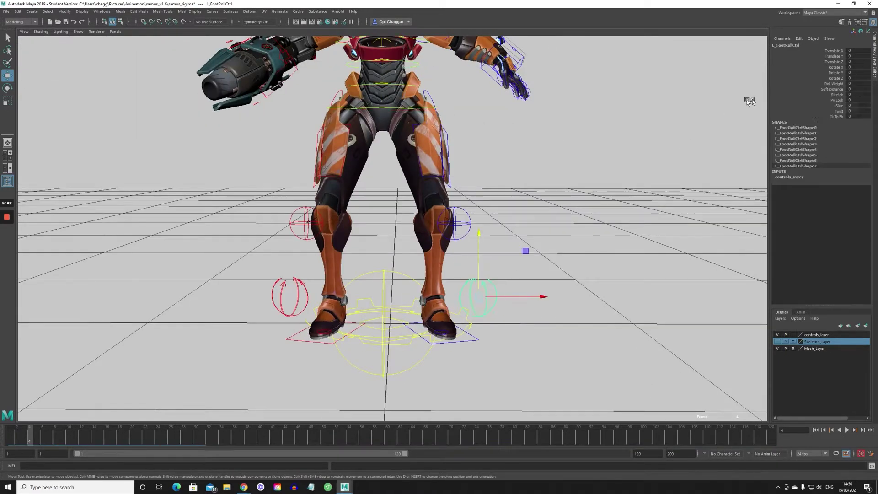
pyautogui.click(839, 110)
pyautogui.moveTo(635, 180); pyautogui.dragTo(816, 126, button='middle')
pyautogui.click(836, 100)
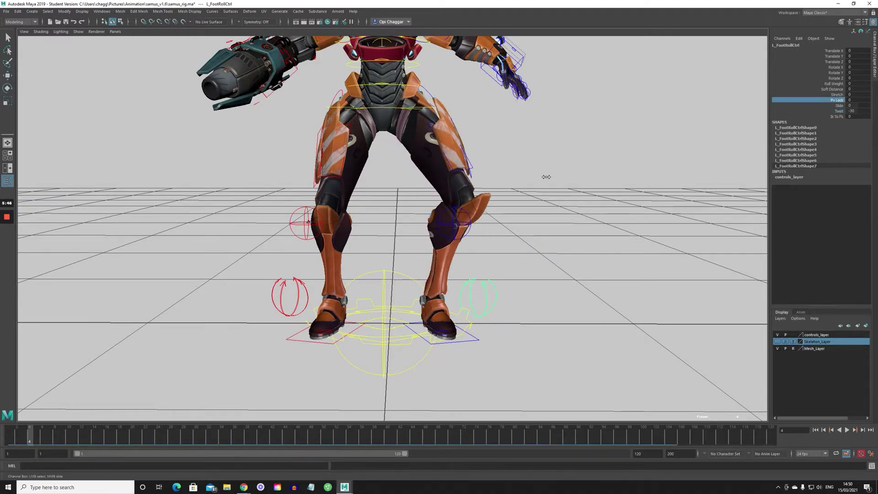
pyautogui.hotkey('ctrl', 'z')
# Step: Raise Stretch to 1 on L_FootRollCtrl and twist the left leg outward with a negative Twist value
pyautogui.click(837, 95)
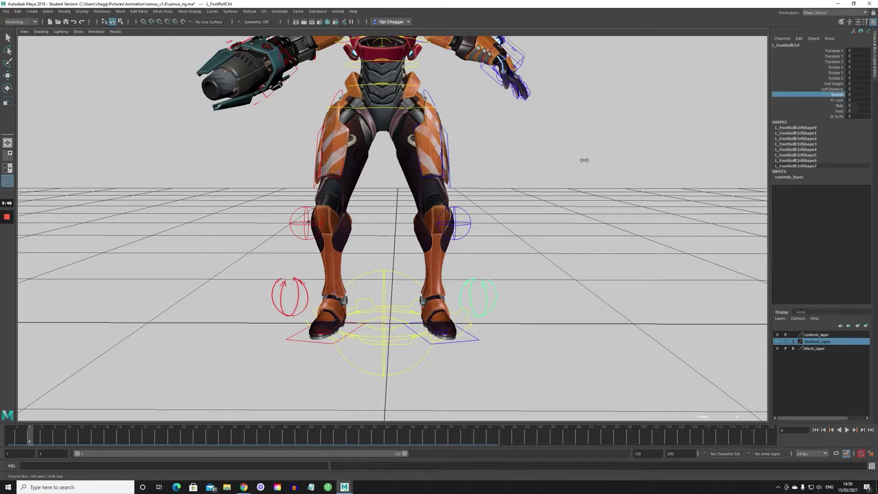
pyautogui.moveTo(584, 161); pyautogui.dragTo(748, 163, button='middle')
pyautogui.click(839, 106)
pyautogui.click(839, 111)
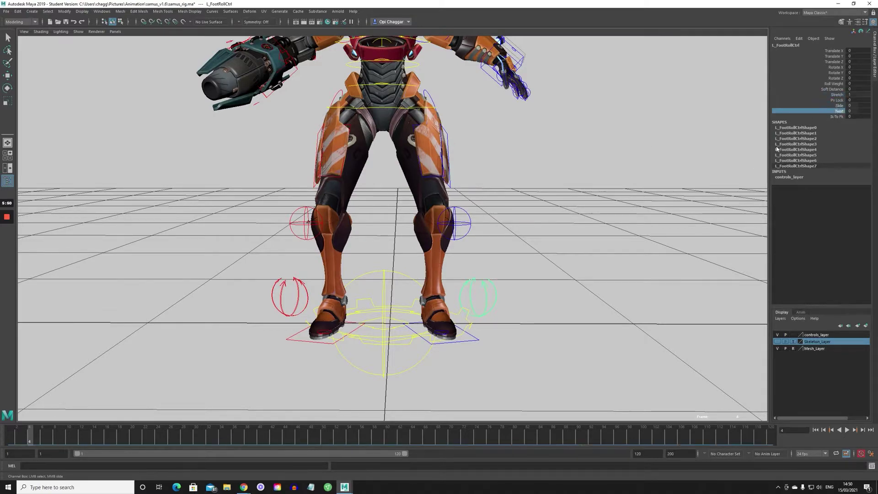
pyautogui.moveTo(566, 190); pyautogui.dragTo(544, 194, button='middle')
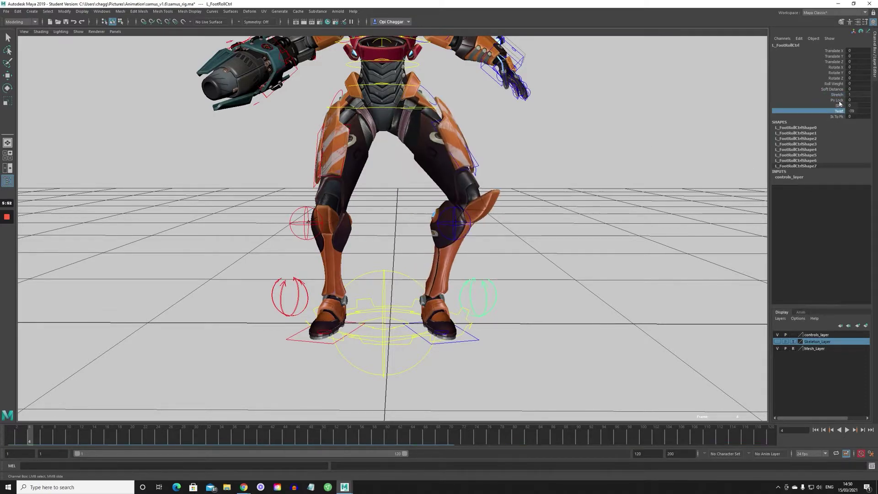
# Step: Reset Stretch to 0 on L_FootRollCtrl and switch the left leg to FK by setting Ik To Fk to 1
pyautogui.click(837, 95)
pyautogui.click(857, 94)
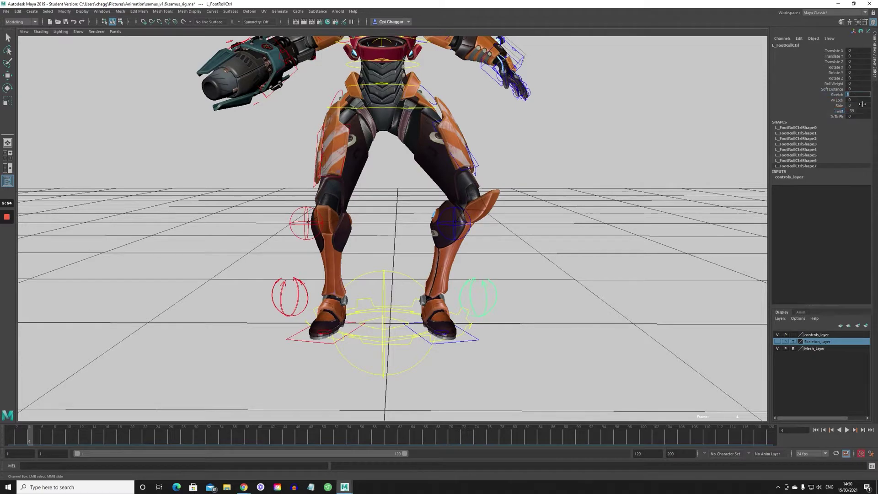
pyautogui.click(836, 117)
pyautogui.click(856, 116)
pyautogui.write('1')
pyautogui.press('Return')
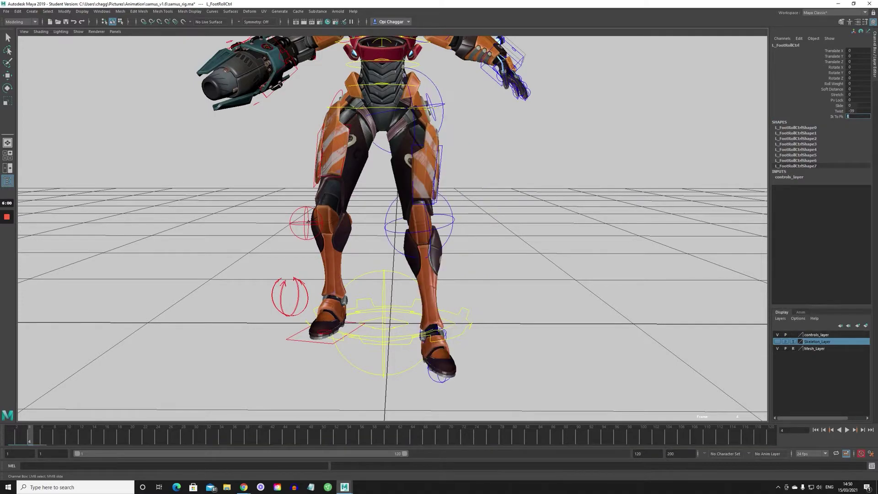
# Step: Select the left FK hip control L_LegFkHip, and try rotating the left FK knee control L_LegFkKnee
pyautogui.keyDown('alt'); pyautogui.moveTo(451, 313); pyautogui.dragTo(437, 172); pyautogui.keyUp('alt')
pyautogui.click(514, 225)
pyautogui.press('w')
pyautogui.click(431, 132)
pyautogui.press('e')
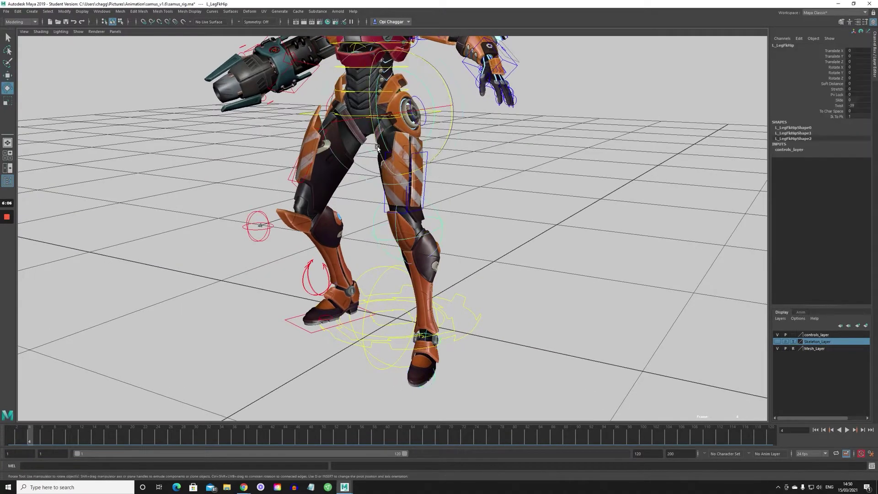
pyautogui.click(441, 216)
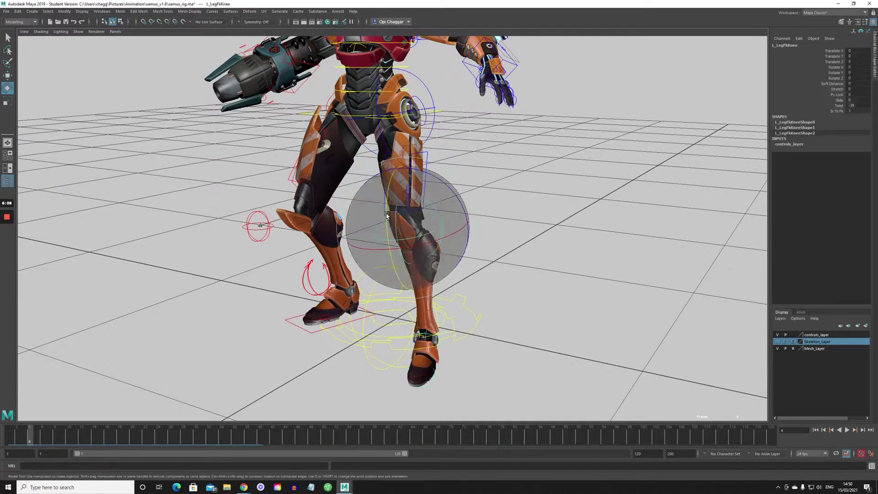
pyautogui.moveTo(386, 215); pyautogui.dragTo(380, 227)
# Step: Undo the FK knee rotation, the switch to FK and the earlier left leg and body changes
pyautogui.hotkey('ctrl', 'z')
pyautogui.hotkey('ctrl', 'z')
pyautogui.hotkey('ctrl', 'z')
pyautogui.hotkey('ctrl', 'z')
pyautogui.hotkey('ctrl', 'z')
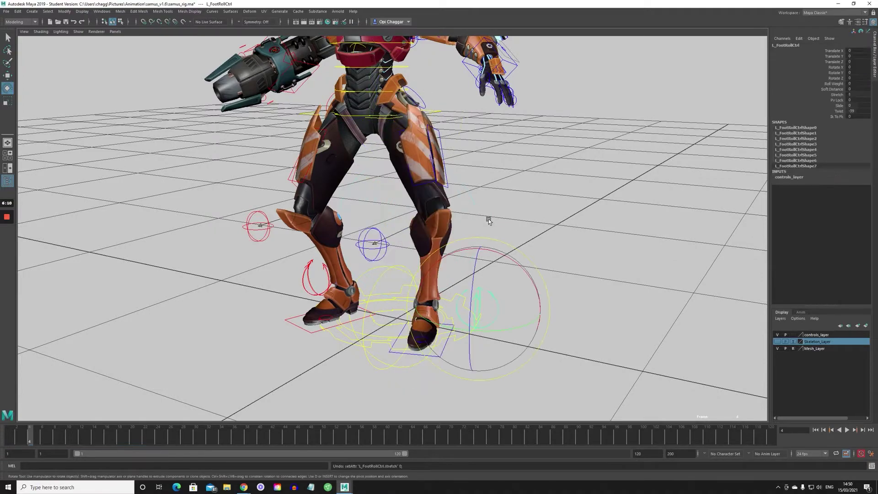
pyautogui.hotkey('ctrl', 'z')
pyautogui.hotkey('ctrl', 'z')
pyautogui.hotkey('ctrl', 'z')
# Step: Try moving the left foot with L_FootIkBaseCtrl and undo the change
pyautogui.keyDown('alt'); pyautogui.moveTo(488, 203); pyautogui.dragTo(459, 223); pyautogui.keyUp('alt')
pyautogui.click(514, 179)
pyautogui.keyDown('alt'); pyautogui.moveTo(459, 223); pyautogui.dragTo(477, 223, button='right'); pyautogui.keyUp('alt')
pyautogui.keyDown('alt'); pyautogui.moveTo(476, 223); pyautogui.dragTo(485, 261); pyautogui.keyUp('alt')
pyautogui.moveTo(499, 342); pyautogui.dragTo(486, 323)
pyautogui.keyDown('alt'); pyautogui.moveTo(506, 348); pyautogui.dragTo(535, 372); pyautogui.keyUp('alt')
pyautogui.press('w')
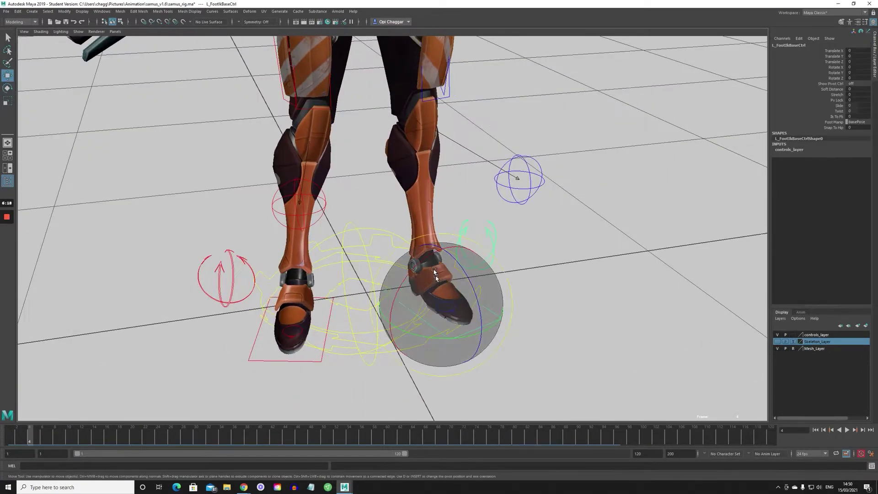
pyautogui.moveTo(443, 248); pyautogui.dragTo(319, 280)
pyautogui.hotkey('ctrl', 'z')
# Step: Try adjusting the Slide attribute of L_FootIkBaseCtrl on the left leg and undo it
pyautogui.keyDown('alt'); pyautogui.moveTo(447, 303); pyautogui.dragTo(466, 297); pyautogui.keyUp('alt')
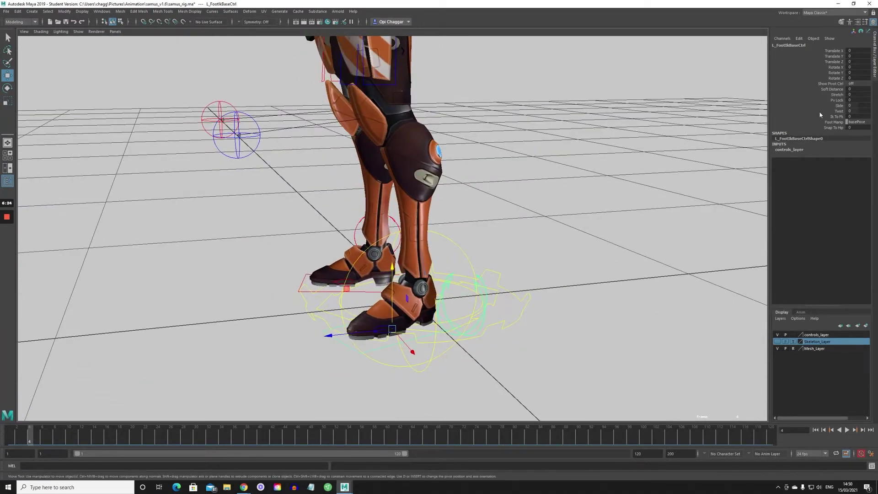
pyautogui.moveTo(496, 256); pyautogui.dragTo(512, 254, button='middle')
pyautogui.hotkey('ctrl', 'z')
pyautogui.hotkey('ctrl', 'z')
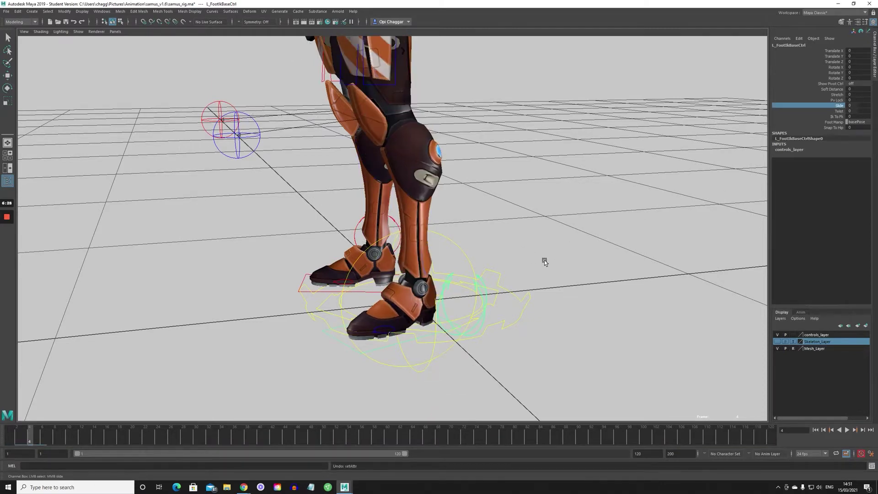
# Step: Select the left foot roll control L_FootRollCtrl and its Roll Weight attribute
pyautogui.click(559, 309)
pyautogui.keyDown('alt'); pyautogui.moveTo(558, 309); pyautogui.dragTo(578, 335); pyautogui.keyUp('alt')
pyautogui.click(390, 366)
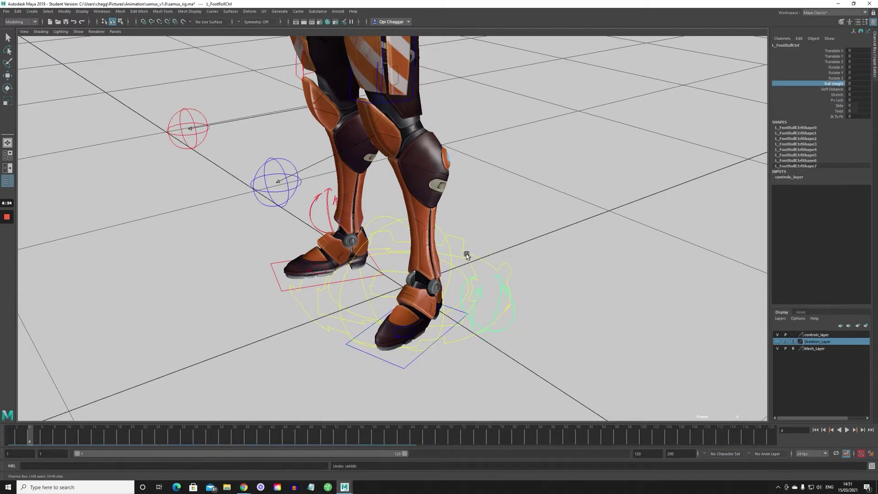
pyautogui.keyDown('alt'); pyautogui.moveTo(510, 259); pyautogui.dragTo(333, 360); pyautogui.keyUp('alt')
# Step: Raise the right foot about 13.75 units in Y with R_FootIkBaseCtrl and undo the move
pyautogui.click(305, 346)
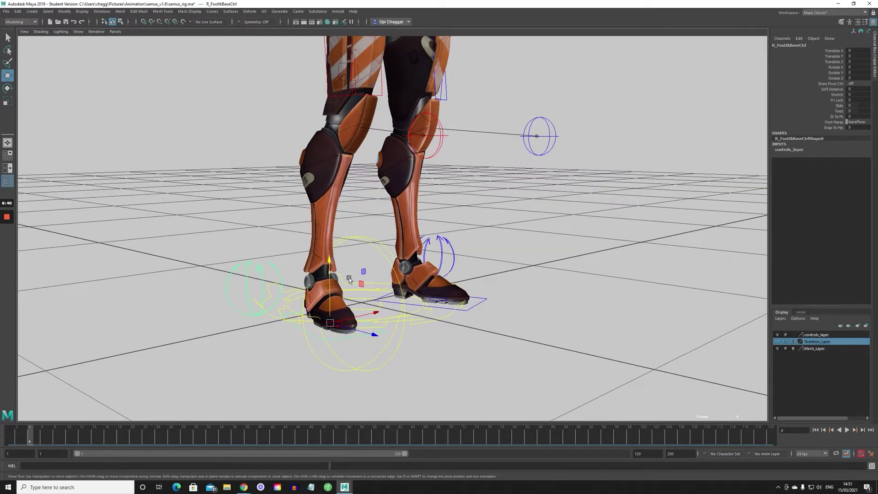
pyautogui.moveTo(330, 259); pyautogui.dragTo(330, 228)
pyautogui.keyDown('alt'); pyautogui.moveTo(330, 227); pyautogui.dragTo(371, 230); pyautogui.keyUp('alt')
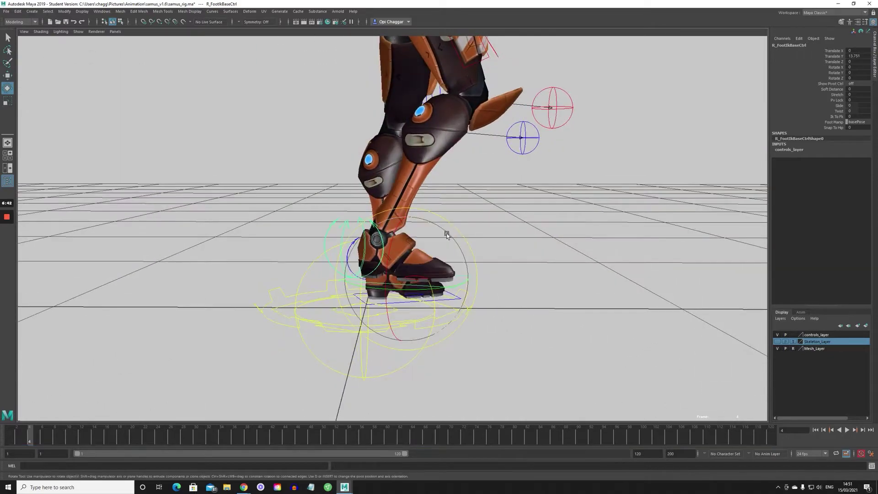
pyautogui.hotkey('ctrl', 'z')
pyautogui.hotkey('ctrl', 'z')
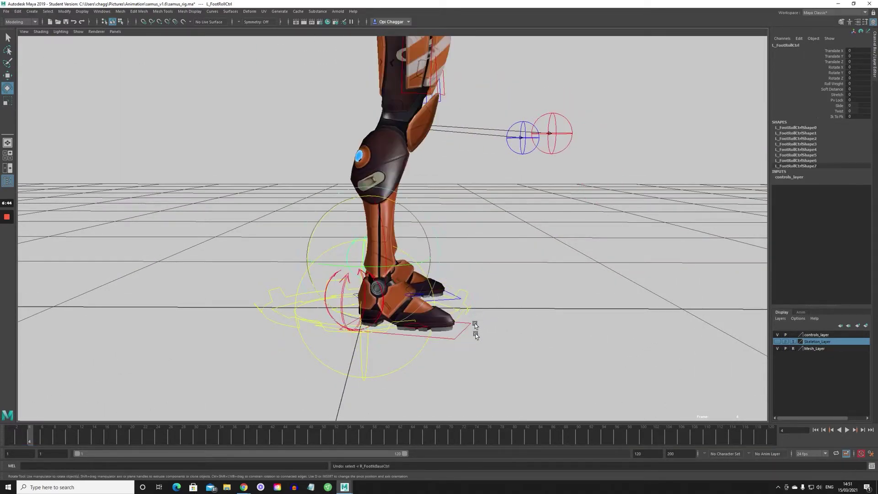
# Step: Select the right foot control R_FootIkBaseCtrl, then lift the foot and tilt it toe-down
pyautogui.keyDown('alt'); pyautogui.moveTo(476, 334); pyautogui.dragTo(380, 386); pyautogui.keyUp('alt')
pyautogui.keyDown('alt'); pyautogui.moveTo(380, 386); pyautogui.dragTo(447, 351, button='middle'); pyautogui.keyUp('alt')
pyautogui.keyDown('alt'); pyautogui.moveTo(447, 351); pyautogui.dragTo(465, 351, button='right'); pyautogui.keyUp('alt')
pyautogui.keyDown('alt'); pyautogui.moveTo(359, 351); pyautogui.dragTo(438, 359, button='right'); pyautogui.keyUp('alt')
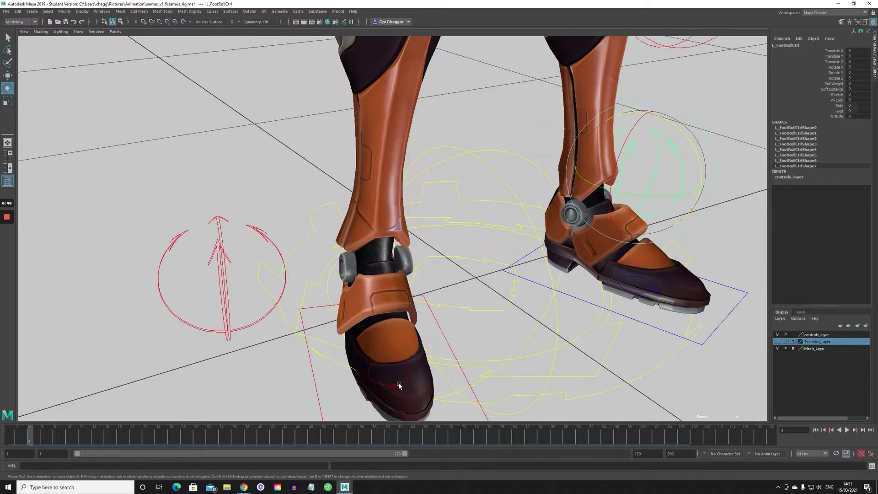
pyautogui.click(399, 385)
pyautogui.scroll(-3, 457, 357)
pyautogui.keyDown('alt'); pyautogui.moveTo(494, 337); pyautogui.dragTo(471, 257); pyautogui.keyUp('alt')
pyautogui.keyDown('alt'); pyautogui.moveTo(475, 259); pyautogui.dragTo(554, 317); pyautogui.keyUp('alt')
pyautogui.click(553, 319)
pyautogui.click(479, 325)
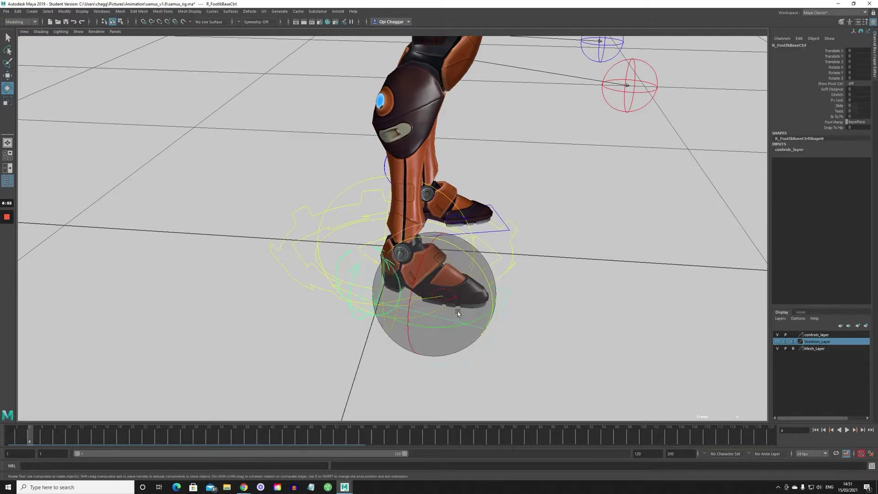
pyautogui.press('w')
pyautogui.keyDown('alt'); pyautogui.moveTo(458, 314); pyautogui.dragTo(494, 265); pyautogui.keyUp('alt')
pyautogui.press('e')
pyautogui.moveTo(514, 324)
pyautogui.keyDown('alt'); pyautogui.mouseDown()
pyautogui.moveTo(526, 272)
pyautogui.moveTo(523, 322)
pyautogui.mouseUp(); pyautogui.keyUp('alt')
# Step: Try rotating the right toe control R_FootRevToeCtrl and undo the toe and right foot changes
pyautogui.click(524, 335)
pyautogui.click(437, 255)
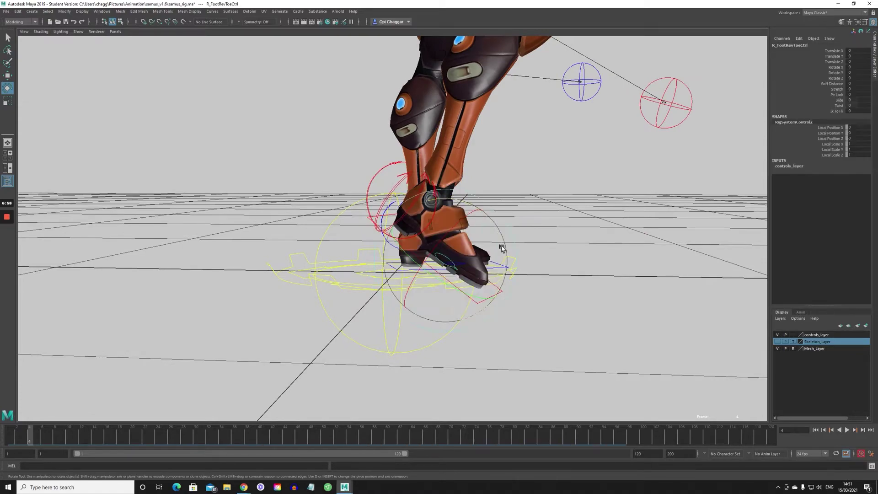
pyautogui.moveTo(495, 217); pyautogui.dragTo(504, 240)
pyautogui.hotkey('ctrl', 'z')
pyautogui.hotkey('ctrl', 'z')
pyautogui.hotkey('ctrl', 'z')
pyautogui.hotkey('ctrl', 'z')
pyautogui.hotkey('ctrl', 'z')
pyautogui.keyDown('alt'); pyautogui.moveTo(496, 289); pyautogui.dragTo(454, 289); pyautogui.keyUp('alt')
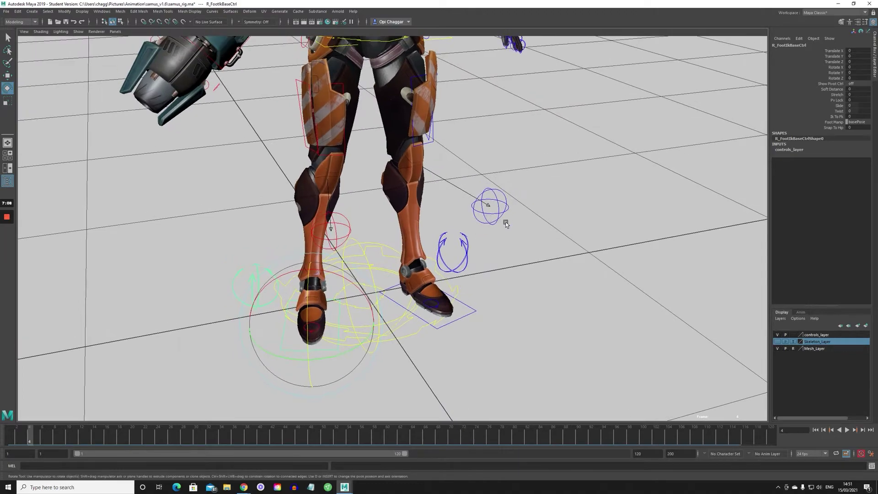
# Step: Select the left knee pole vector control L_LegPoleVector1Ctrl
pyautogui.click(502, 207)
pyautogui.press('w')
pyautogui.keyDown('alt'); pyautogui.moveTo(497, 262); pyautogui.dragTo(501, 341); pyautogui.keyUp('alt')
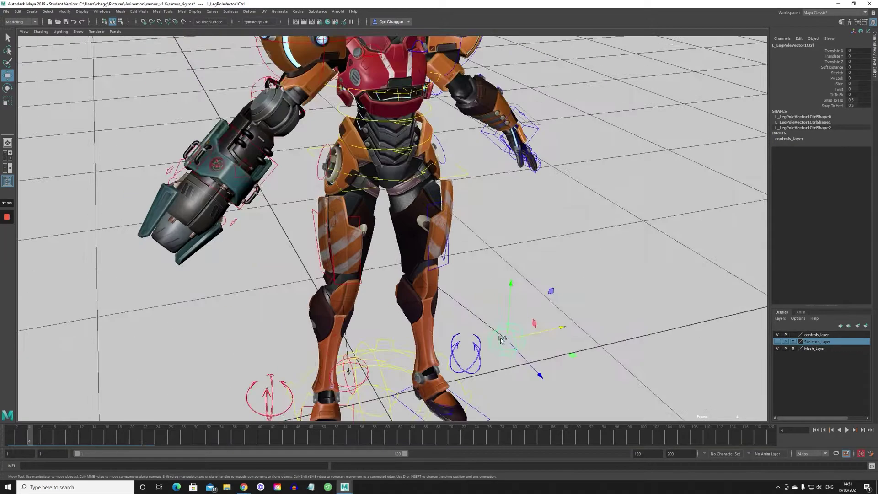
pyautogui.keyDown('alt'); pyautogui.moveTo(391, 279); pyautogui.dragTo(467, 280, button='right'); pyautogui.keyUp('alt')
pyautogui.keyDown('alt'); pyautogui.moveTo(467, 279); pyautogui.dragTo(466, 221); pyautogui.keyUp('alt')
# Step: Try rotating the left thigh's side guard with L_SideGuard_0Ctrl and undo the rotations
pyautogui.click(481, 223)
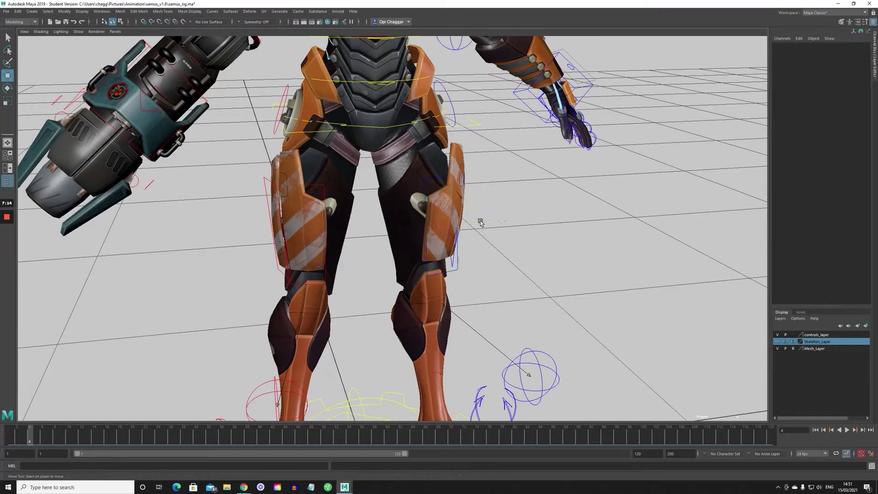
pyautogui.click(458, 264)
pyautogui.keyDown('alt'); pyautogui.moveTo(460, 253); pyautogui.dragTo(515, 210); pyautogui.keyUp('alt')
pyautogui.press('e')
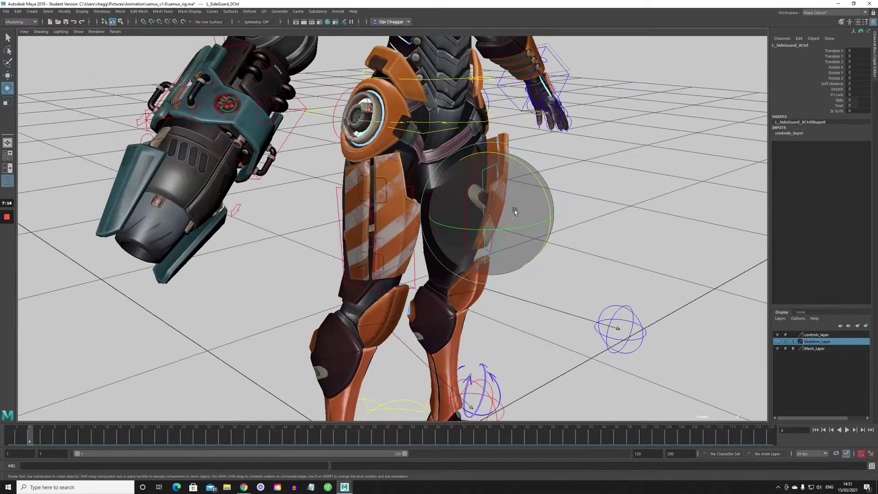
pyautogui.moveTo(542, 180); pyautogui.dragTo(541, 182)
pyautogui.hotkey('ctrl', 'z')
pyautogui.keyDown('alt'); pyautogui.moveTo(540, 214); pyautogui.dragTo(538, 283); pyautogui.keyUp('alt')
pyautogui.scroll(3, 457, 250)
pyautogui.moveTo(427, 229); pyautogui.dragTo(412, 205)
pyautogui.hotkey('ctrl', 'z')
pyautogui.hotkey('ctrl', 'z')
pyautogui.hotkey('ctrl', 'z')
pyautogui.hotkey('ctrl', 'z')
pyautogui.hotkey('ctrl', 'z')
pyautogui.hotkey('ctrl', 'z')
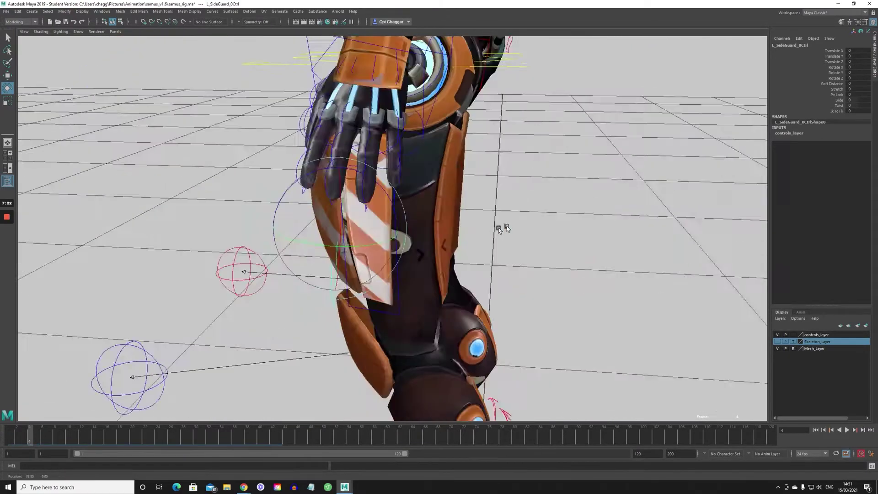
# Step: Try rotating the left thigh's second side guard with L_SideGuard_1Ctrl and undo the rotation
pyautogui.click(497, 172)
pyautogui.keyDown('alt'); pyautogui.moveTo(496, 172); pyautogui.dragTo(513, 215); pyautogui.keyUp('alt')
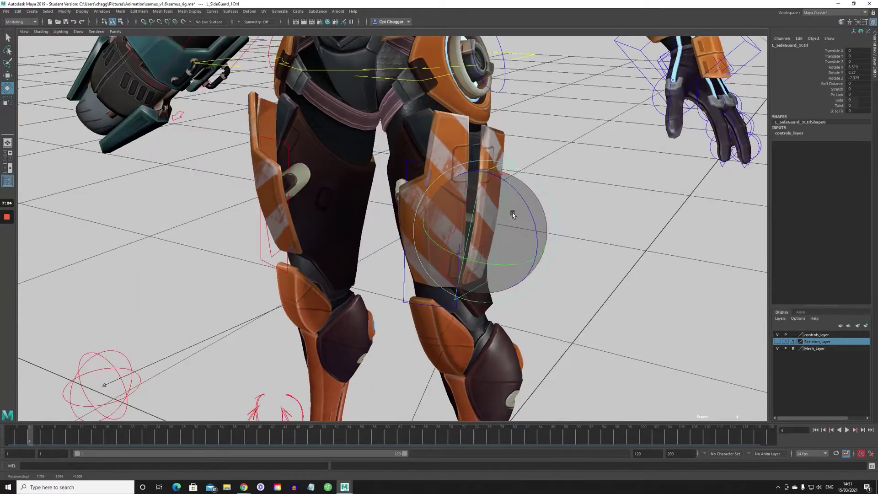
pyautogui.hotkey('ctrl', 'z')
pyautogui.hotkey('ctrl', 'z')
pyautogui.hotkey('ctrl', 'z')
pyautogui.hotkey('ctrl', 'z')
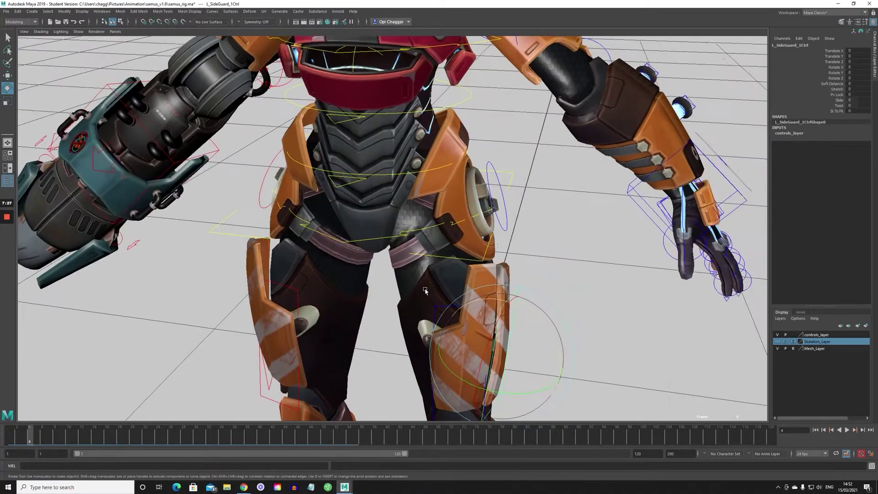
# Step: Try rotating the left hip armour with L_Thigh0Ctrl and undo the rotation
pyautogui.keyDown('alt'); pyautogui.moveTo(425, 290); pyautogui.dragTo(383, 269); pyautogui.keyUp('alt')
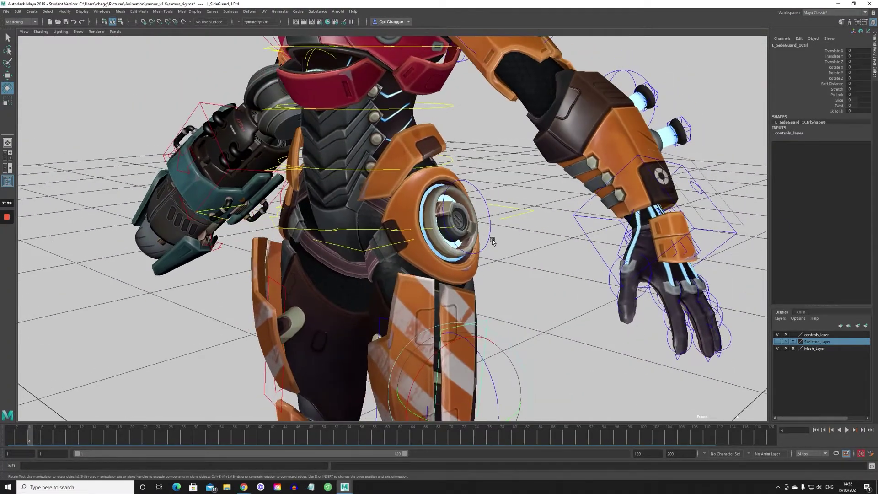
pyautogui.click(489, 242)
pyautogui.moveTo(435, 285); pyautogui.dragTo(422, 258)
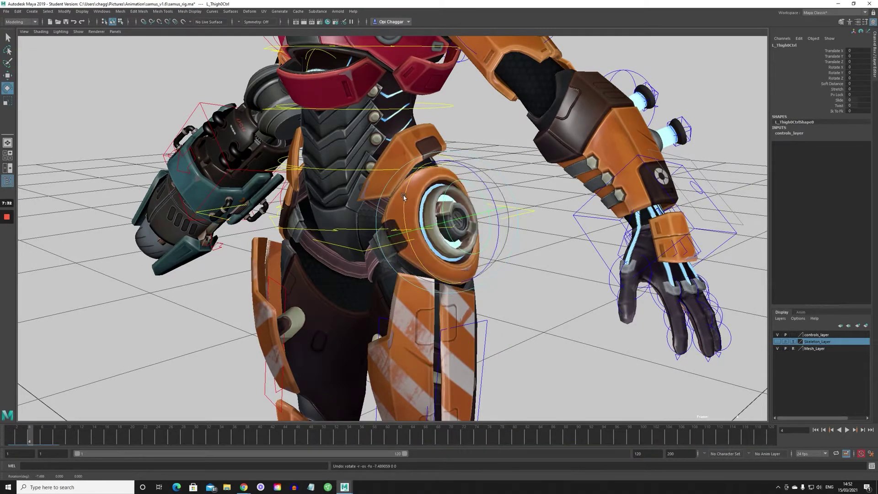
pyautogui.hotkey('ctrl', 'z')
pyautogui.press('w')
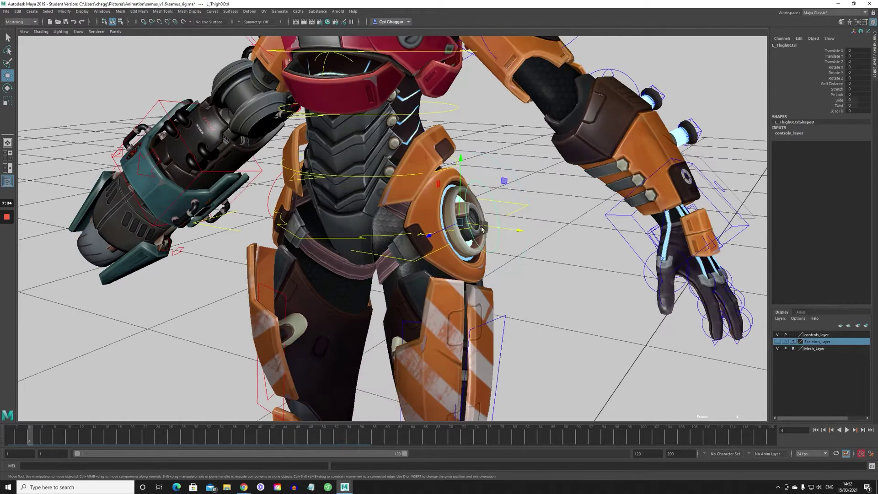
pyautogui.keyDown('alt'); pyautogui.moveTo(492, 239); pyautogui.dragTo(530, 223); pyautogui.keyUp('alt')
# Step: Try rotating and moving the body with the main spine control C_SpineMainCtrl, undoing each change
pyautogui.press('e')
pyautogui.click(528, 249)
pyautogui.click(538, 251)
pyautogui.moveTo(419, 213); pyautogui.dragTo(426, 176)
pyautogui.hotkey('ctrl', 'z')
pyautogui.keyDown('alt'); pyautogui.moveTo(443, 206); pyautogui.dragTo(430, 237); pyautogui.keyUp('alt')
pyautogui.press('w')
pyautogui.moveTo(383, 177); pyautogui.dragTo(383, 192)
pyautogui.hotkey('ctrl', 'z')
pyautogui.keyDown('alt'); pyautogui.moveTo(547, 267); pyautogui.dragTo(510, 269, button='right'); pyautogui.keyUp('alt')
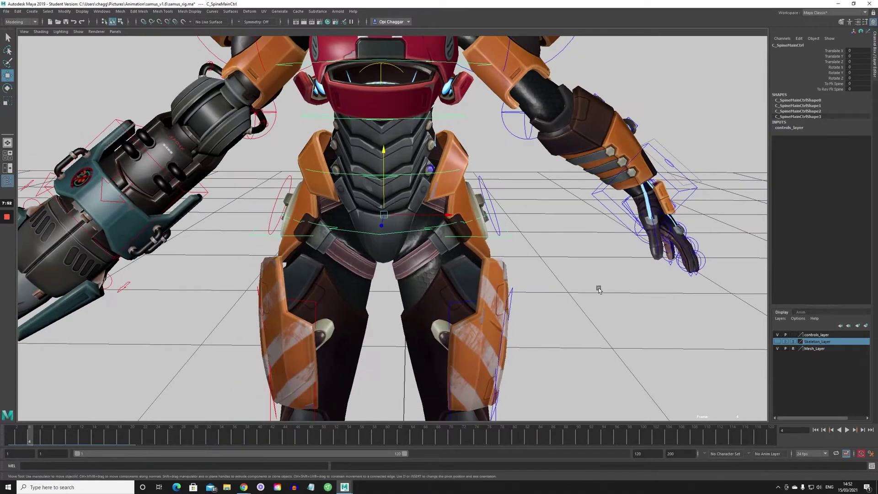
pyautogui.keyDown('alt'); pyautogui.moveTo(493, 235); pyautogui.dragTo(326, 270); pyautogui.keyUp('alt')
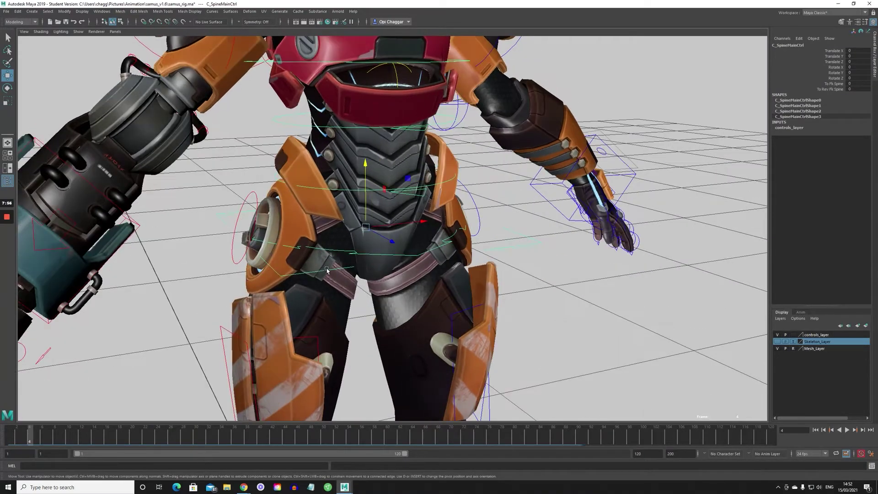
# Step: Try rotating the hips with the IK hip control C_IkSpinehipCtrl and undo the rotations
pyautogui.click(181, 240)
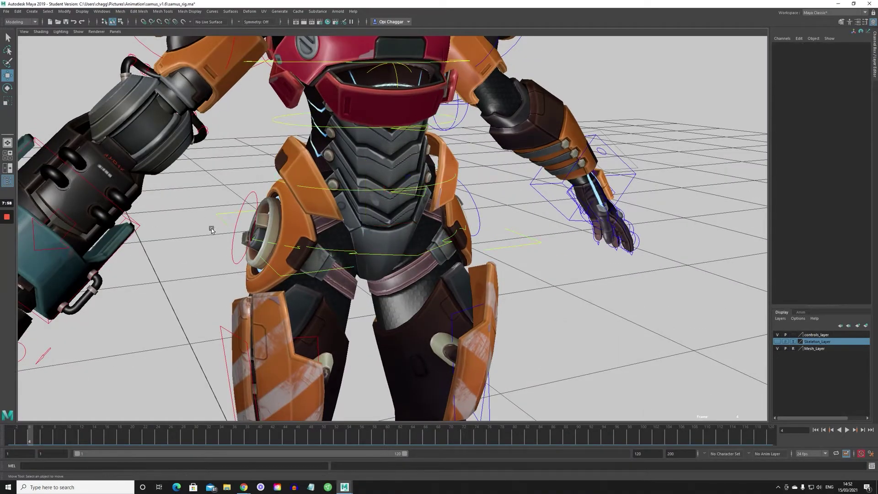
pyautogui.click(230, 236)
pyautogui.press('e')
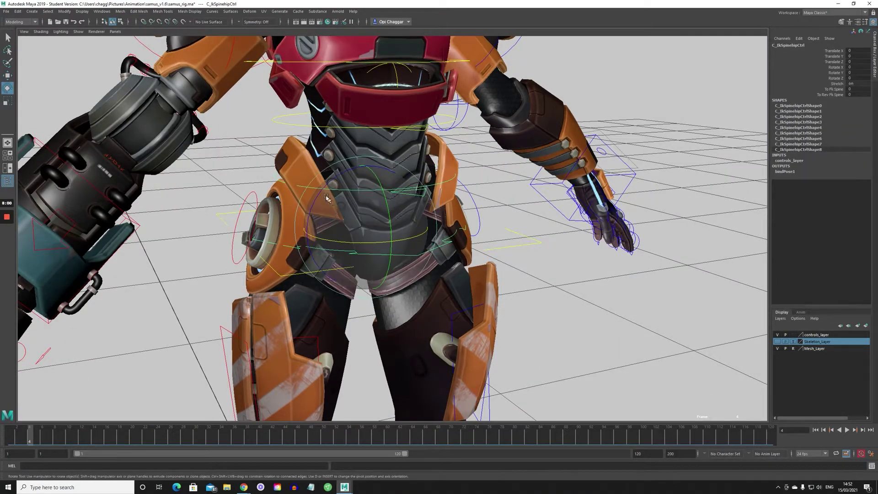
pyautogui.moveTo(323, 188); pyautogui.dragTo(313, 223)
pyautogui.hotkey('ctrl', 'z')
pyautogui.scroll(-5, 474, 222)
pyautogui.keyDown('alt'); pyautogui.moveTo(443, 251); pyautogui.dragTo(426, 188); pyautogui.keyUp('alt')
pyautogui.hotkey('ctrl', 'z')
pyautogui.hotkey('ctrl', 'z')
pyautogui.hotkey('ctrl', 'z')
pyautogui.hotkey('ctrl', 'z')
pyautogui.hotkey('ctrl', 'z')
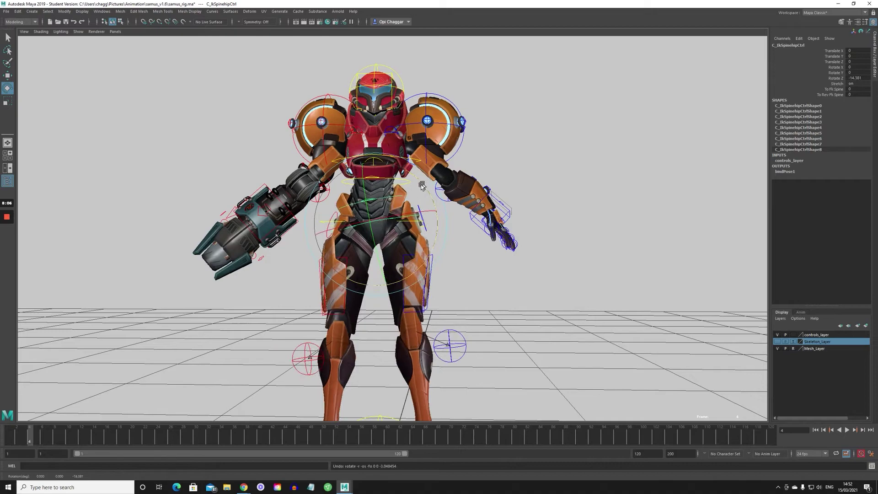
# Step: Try rotating the main spine control C_SpineMainCtrl about its X axis, undo it and clear the selection
pyautogui.keyDown('alt'); pyautogui.moveTo(288, 269); pyautogui.dragTo(457, 229, button='right'); pyautogui.keyUp('alt')
pyautogui.keyDown('alt'); pyautogui.moveTo(458, 228); pyautogui.dragTo(478, 249); pyautogui.keyUp('alt')
pyautogui.hotkey('ctrl', 'z')
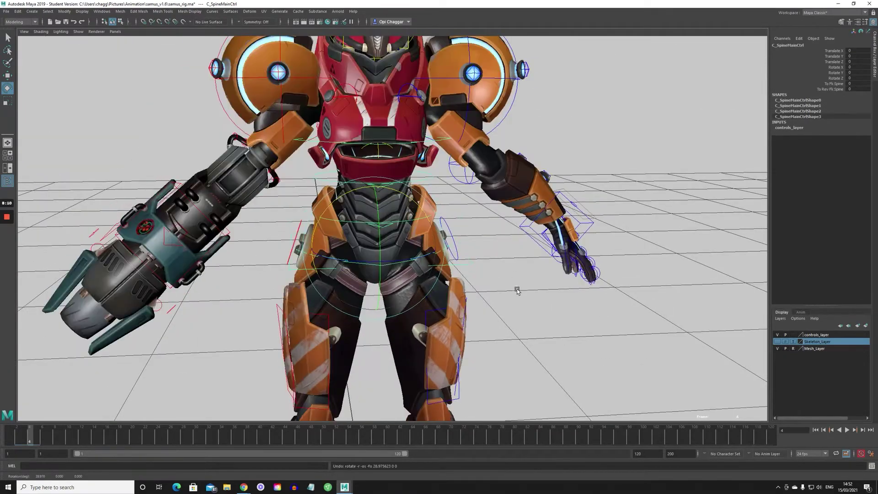
pyautogui.click(517, 290)
# Step: Try rotating and moving the extra hip control C_IkSpineHipExtraCtrl, undoing each change
pyautogui.keyDown('alt'); pyautogui.moveTo(392, 253); pyautogui.dragTo(388, 234); pyautogui.keyUp('alt')
pyautogui.click(383, 217)
pyautogui.keyDown('alt'); pyautogui.moveTo(384, 221); pyautogui.dragTo(388, 238, button='middle'); pyautogui.keyUp('alt')
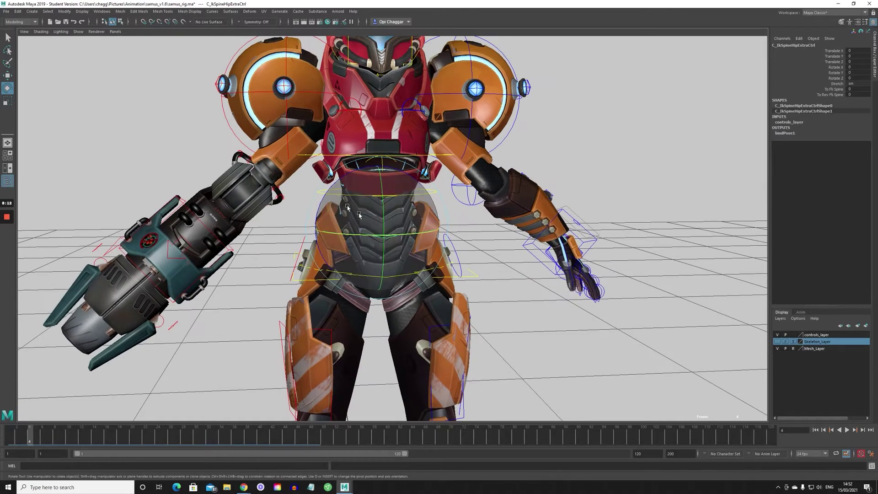
pyautogui.moveTo(335, 198); pyautogui.dragTo(325, 220)
pyautogui.hotkey('ctrl', 'z')
pyautogui.press('w')
pyautogui.moveTo(417, 228); pyautogui.dragTo(355, 234)
pyautogui.hotkey('ctrl', 'z')
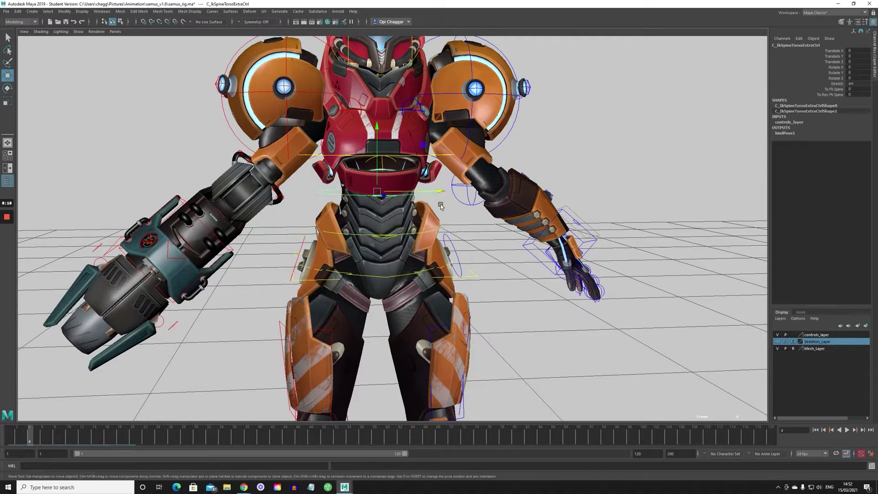
# Step: Try rotating the upper body about Z with the extra torso control C_IkSpineTorsoExtraCtrl, and clear the selection
pyautogui.keyDown('alt'); pyautogui.moveTo(440, 205); pyautogui.dragTo(461, 197); pyautogui.keyUp('alt')
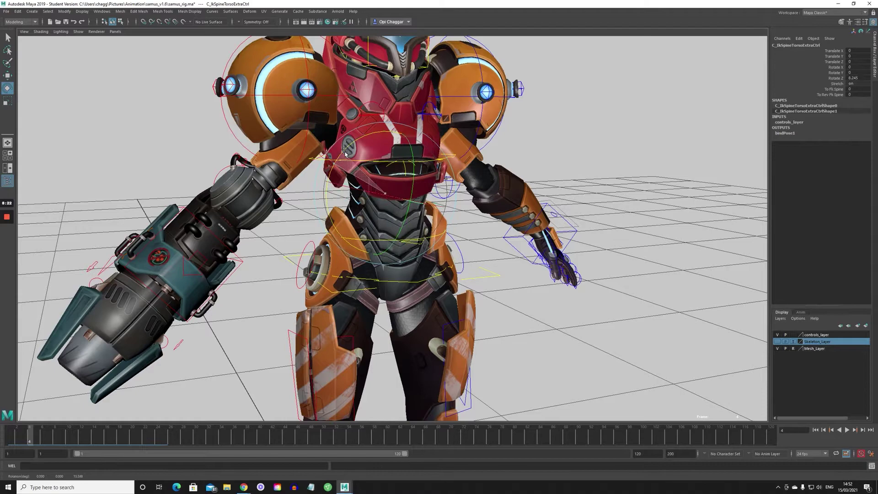
pyautogui.keyDown('alt'); pyautogui.moveTo(587, 168); pyautogui.dragTo(435, 198); pyautogui.keyUp('alt')
pyautogui.click(458, 236)
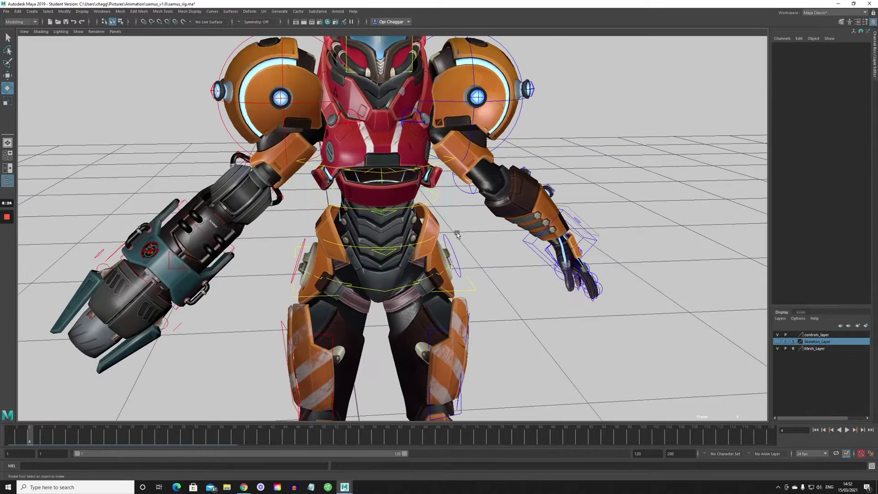
# Step: Switch the spine to FK by setting To Fk Spine to 1 on C_SpineMainCtrl
pyautogui.keyDown('alt'); pyautogui.moveTo(459, 235); pyautogui.dragTo(502, 269); pyautogui.keyUp('alt')
pyautogui.click(484, 285)
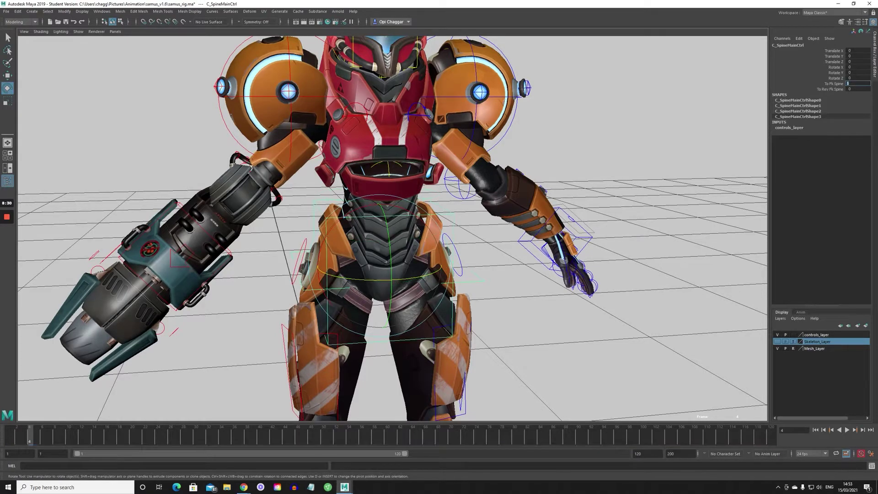
pyautogui.keyDown('alt'); pyautogui.moveTo(522, 327); pyautogui.dragTo(502, 265); pyautogui.keyUp('alt')
pyautogui.click(504, 287)
pyautogui.keyDown('alt'); pyautogui.moveTo(513, 342); pyautogui.dragTo(476, 305); pyautogui.keyUp('alt')
# Step: Try rotating the lowest FK spine control C_FkSpine0Ctrl and undo the rotation
pyautogui.click(450, 236)
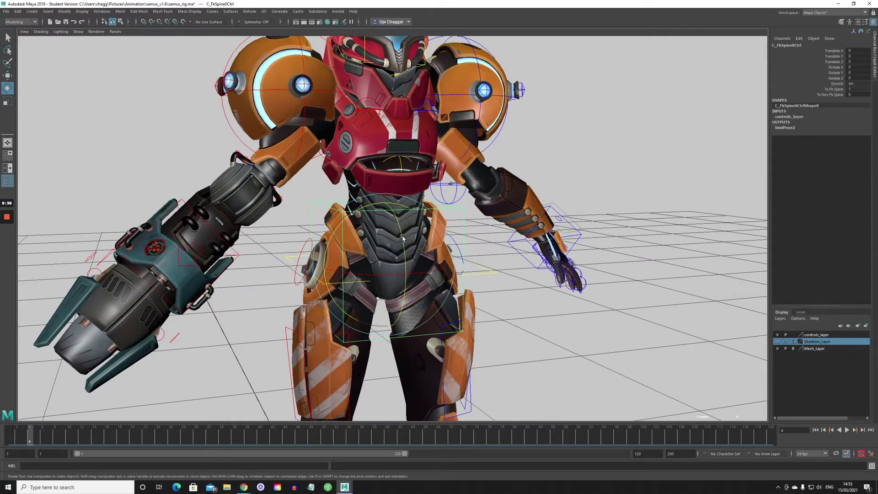
pyautogui.moveTo(402, 237); pyautogui.dragTo(406, 275)
pyautogui.hotkey('ctrl', 'z')
pyautogui.hotkey('ctrl', 'z')
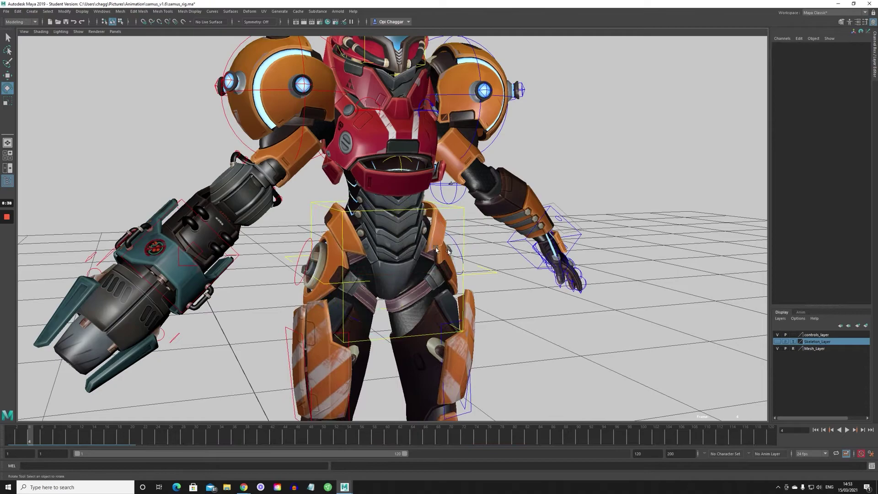
# Step: Select the chest guard control C_ChestGuard0Ctrl, and try rotating the FK spine control C_FkSpine1Ctrl
pyautogui.keyDown('alt'); pyautogui.moveTo(448, 250); pyautogui.dragTo(454, 242); pyautogui.keyUp('alt')
pyautogui.click(445, 179)
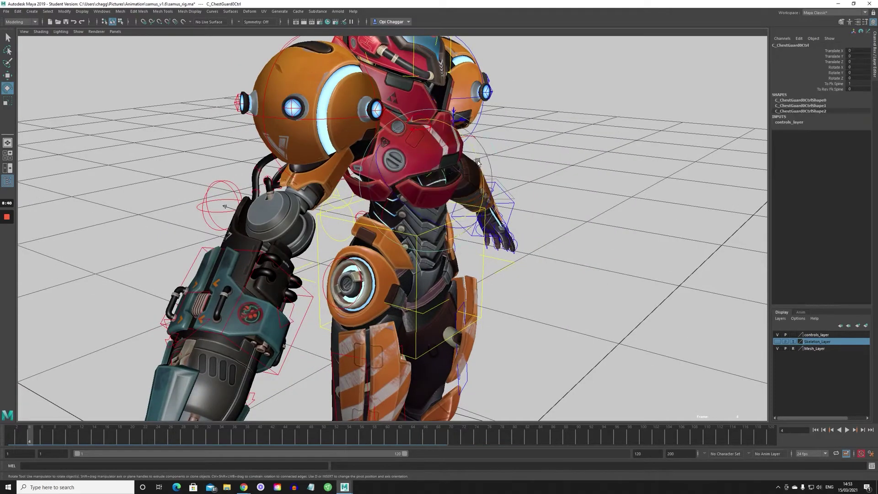
pyautogui.keyDown('alt'); pyautogui.moveTo(451, 198); pyautogui.dragTo(347, 201); pyautogui.keyUp('alt')
pyautogui.hotkey('ctrl', 'z')
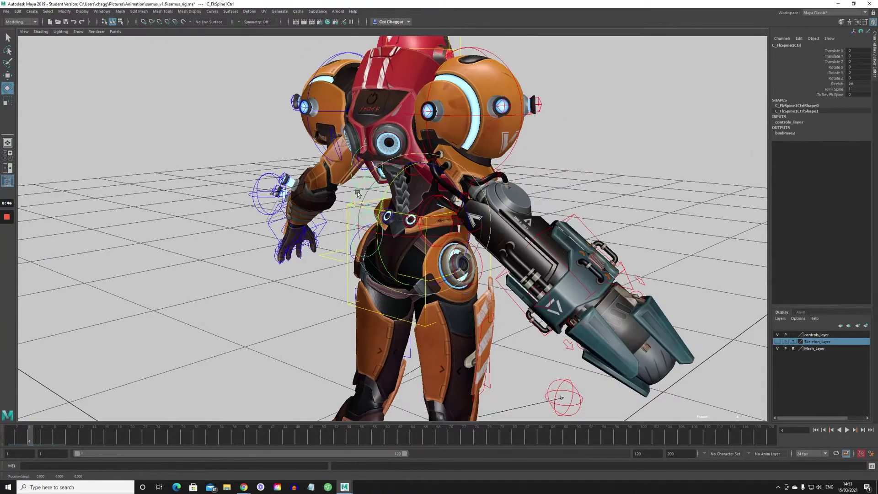
# Step: Try rotating the FK spine control C_FkSpine2Ctrl, undo the rotation and clear the selection
pyautogui.click(369, 173)
pyautogui.click(364, 190)
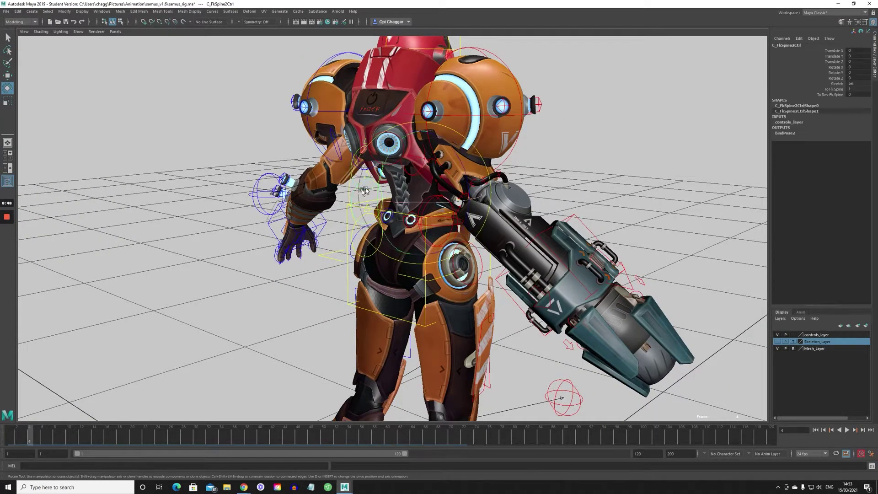
pyautogui.moveTo(382, 173); pyautogui.dragTo(440, 163)
pyautogui.hotkey('ctrl', 'z')
pyautogui.hotkey('ctrl', 'z')
pyautogui.keyDown('alt'); pyautogui.moveTo(201, 177); pyautogui.dragTo(270, 188); pyautogui.keyUp('alt')
pyautogui.click(206, 254)
pyautogui.keyDown('alt'); pyautogui.moveTo(207, 254); pyautogui.dragTo(339, 205); pyautogui.keyUp('alt')
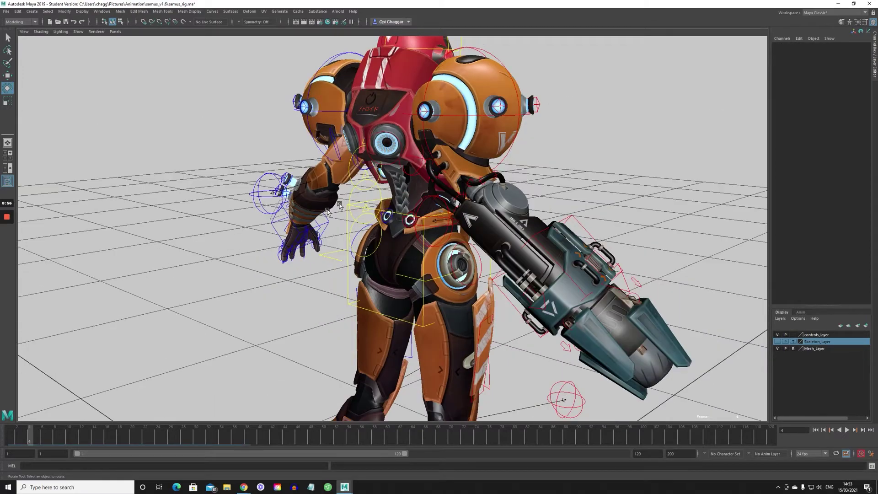
# Step: Try rotating the upper FK spine control C_FkSpine3Ctrl about Y
pyautogui.click(350, 169)
pyautogui.keyDown('alt'); pyautogui.moveTo(350, 170); pyautogui.dragTo(409, 194); pyautogui.keyUp('alt')
pyautogui.press('e')
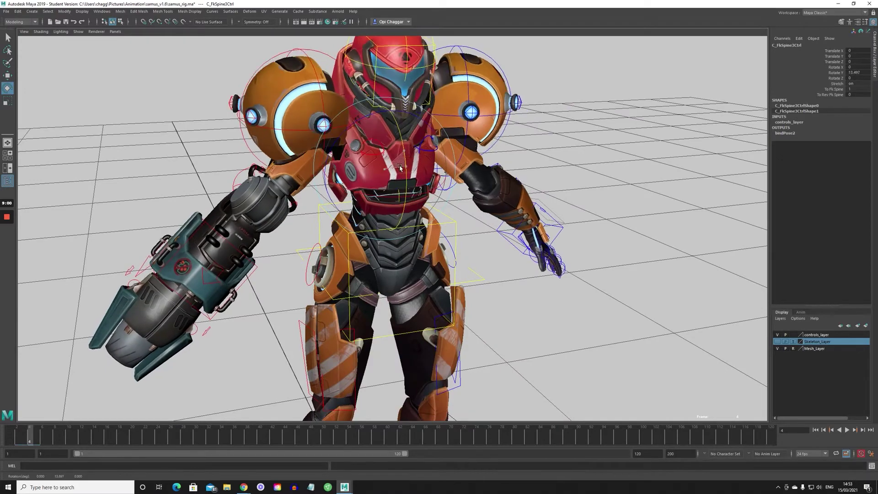
# Step: Undo the FK spine rotation and the FK switch to return the spine to IK
pyautogui.hotkey('ctrl', 'z')
pyautogui.hotkey('ctrl', 'z')
pyautogui.hotkey('ctrl', 'z')
pyautogui.hotkey('ctrl', 'z')
pyautogui.hotkey('ctrl', 'z')
pyautogui.hotkey('ctrl', 'z')
pyautogui.hotkey('ctrl', 'z')
pyautogui.hotkey('ctrl', 'z')
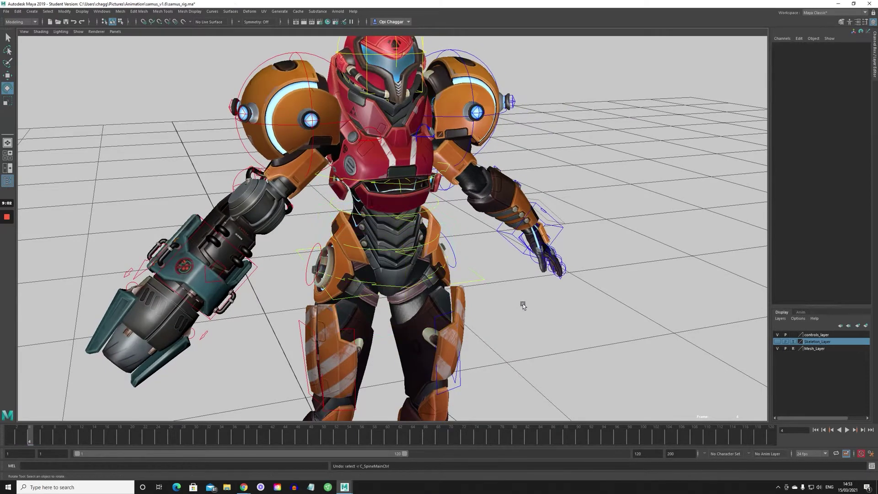
# Step: Inspect the torso control C_IkSpineTorsoExtraCtrl and the Local Global attribute of the left shoulder pad control L_ShldrPadCtrl, and clear the selection
pyautogui.keyDown('alt'); pyautogui.moveTo(522, 315); pyautogui.dragTo(518, 312); pyautogui.keyUp('alt')
pyautogui.keyDown('alt'); pyautogui.moveTo(546, 277); pyautogui.dragTo(525, 280); pyautogui.keyUp('alt')
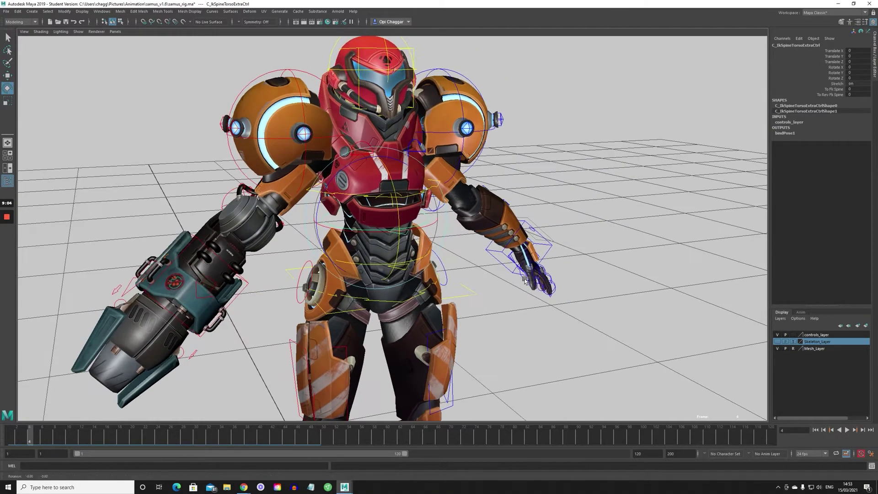
pyautogui.click(414, 93)
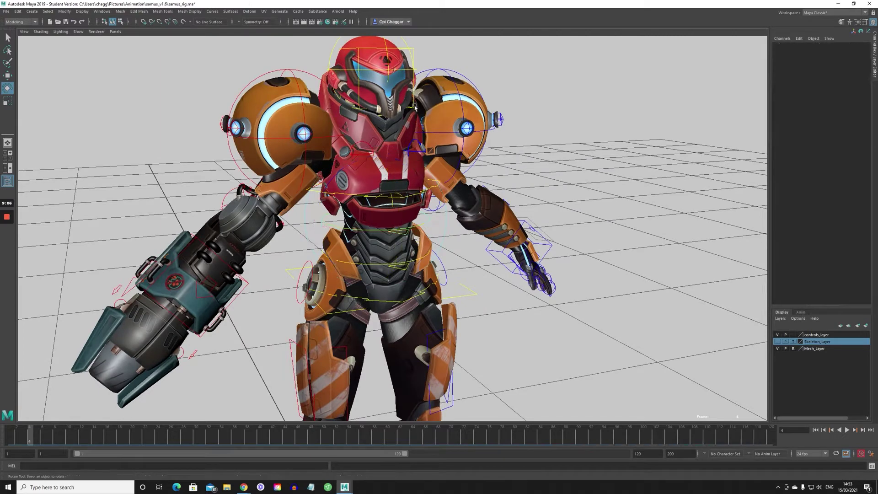
pyautogui.click(415, 106)
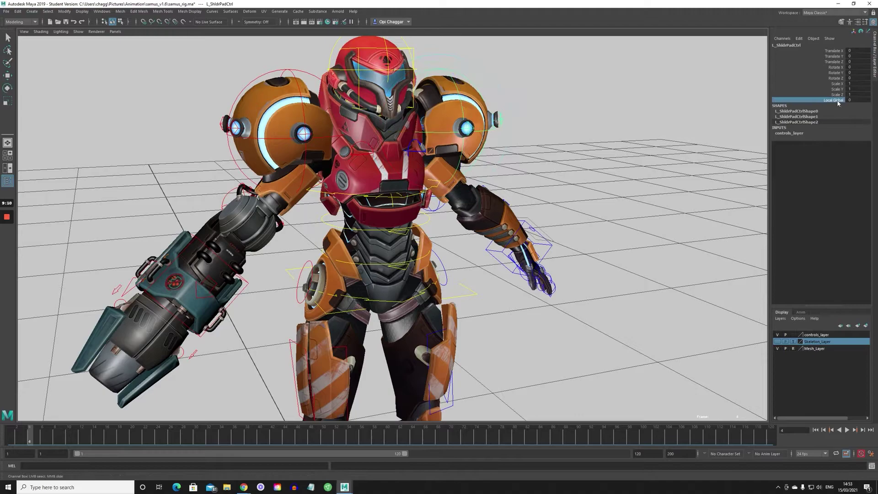
pyautogui.click(429, 236)
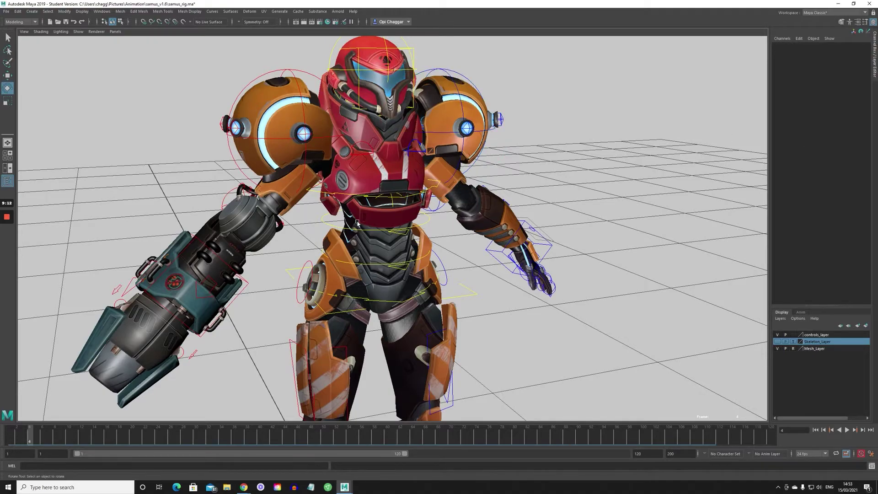
pyautogui.moveTo(357, 222)
pyautogui.keyDown('alt'); pyautogui.mouseDown()
pyautogui.moveTo(328, 220)
pyautogui.moveTo(359, 230)
pyautogui.moveTo(327, 220)
pyautogui.moveTo(347, 225)
pyautogui.mouseUp(); pyautogui.keyUp('alt')
# Step: Set To Fk Spine to 1 on C_SpineMainCtrl, try rotating C_FkSpine3Ctrl, and undo the rotation
pyautogui.click(480, 286)
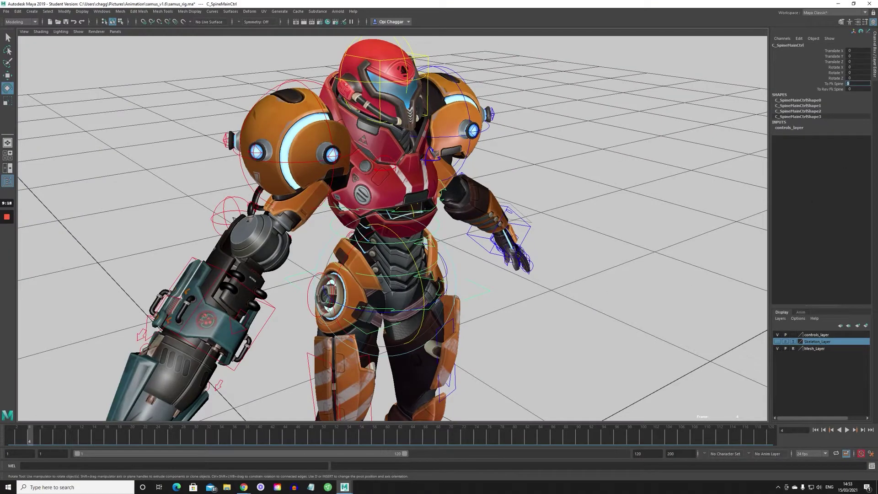
pyautogui.keyDown('alt'); pyautogui.moveTo(202, 194); pyautogui.dragTo(301, 185); pyautogui.keyUp('alt')
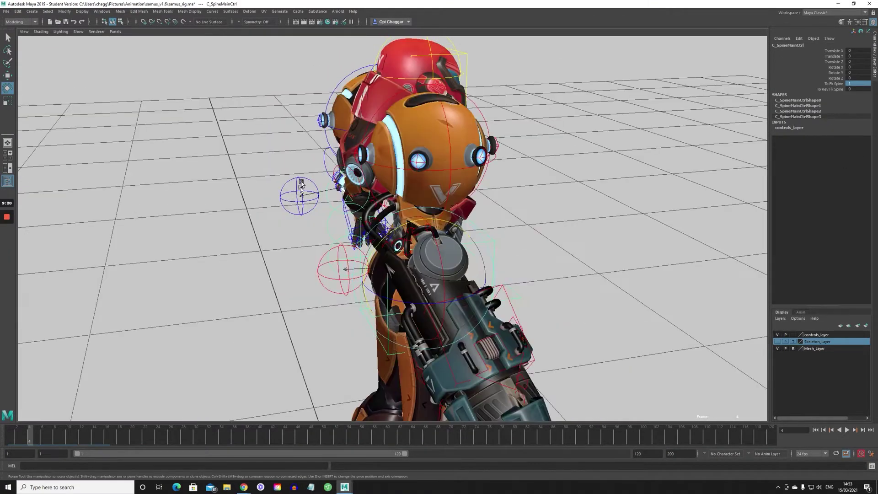
pyautogui.moveTo(374, 158)
pyautogui.mouseDown()
pyautogui.moveTo(381, 148)
pyautogui.moveTo(376, 155)
pyautogui.mouseUp()
pyautogui.keyDown('alt'); pyautogui.moveTo(376, 155); pyautogui.dragTo(297, 176); pyautogui.keyUp('alt')
pyautogui.moveTo(413, 164); pyautogui.dragTo(357, 168)
pyautogui.hotkey('ctrl', 'z')
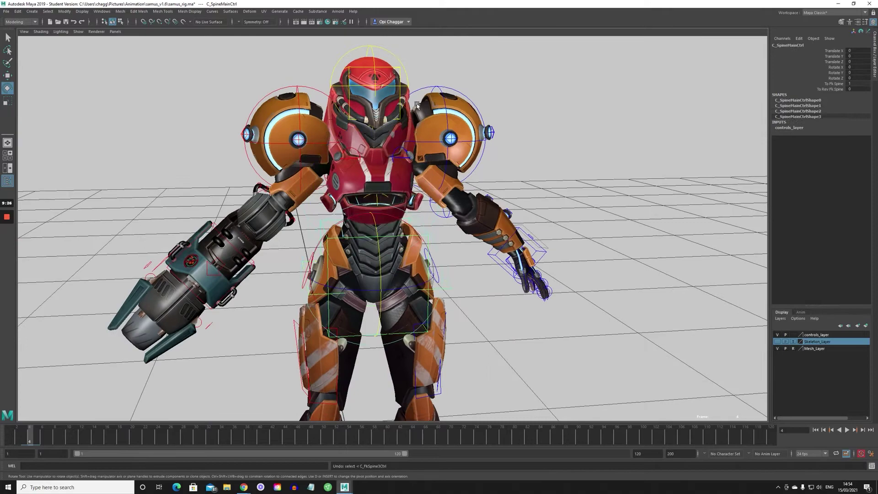
# Step: Select the helmet control HelmetCtrl to inspect its attributes, and clear the selection
pyautogui.click(416, 105)
pyautogui.keyDown('alt'); pyautogui.moveTo(416, 105); pyautogui.dragTo(437, 120); pyautogui.keyUp('alt')
pyautogui.click(420, 92)
pyautogui.click(394, 57)
pyautogui.keyDown('alt'); pyautogui.moveTo(392, 82); pyautogui.dragTo(400, 97); pyautogui.keyUp('alt')
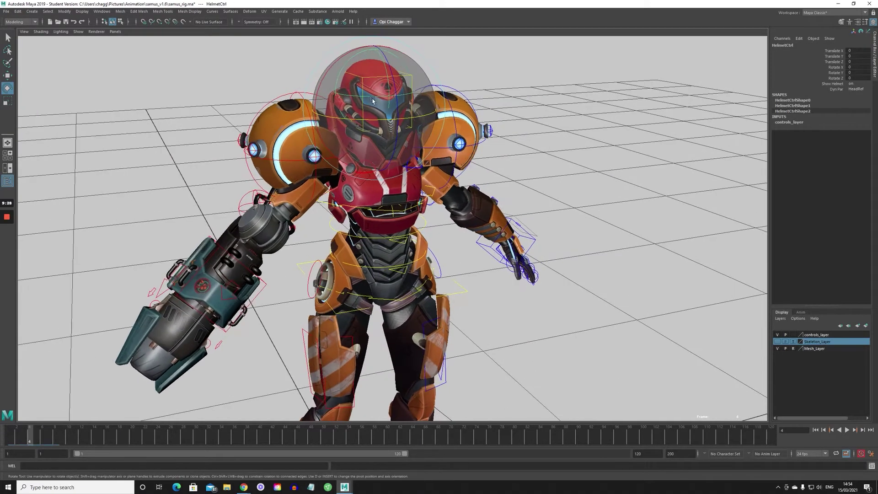
pyautogui.scroll(4, 533, 126)
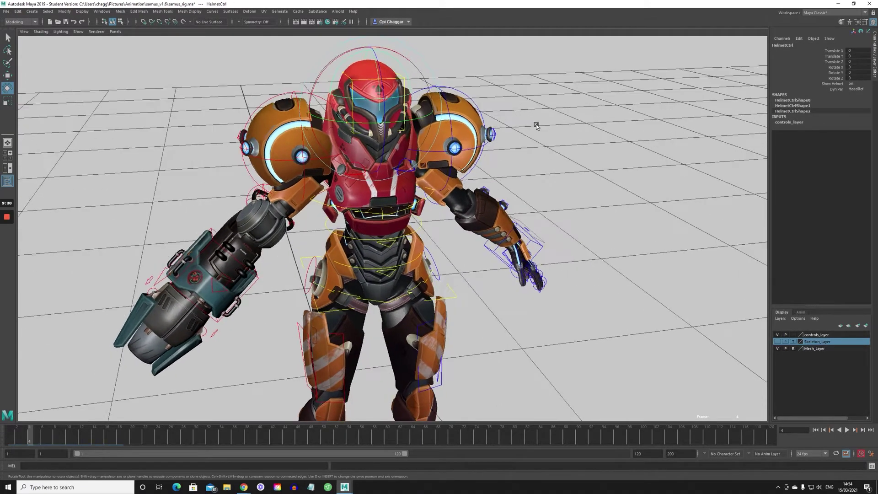
pyautogui.click(395, 109)
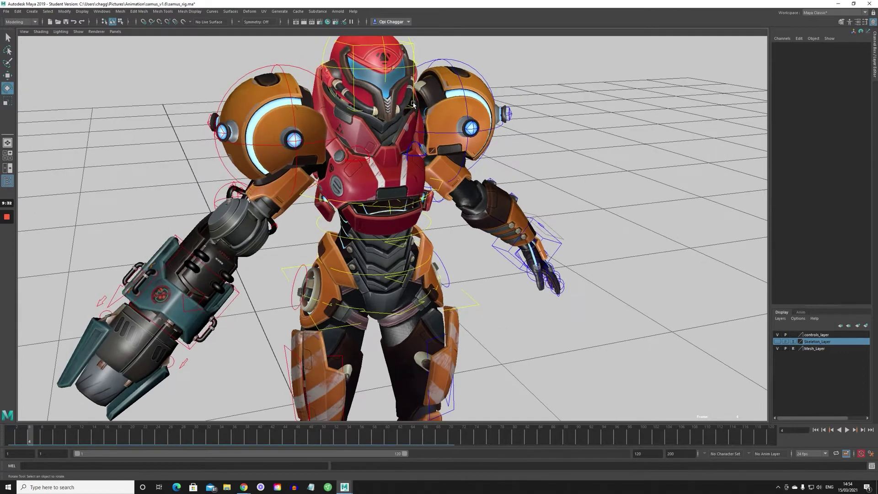
# Step: Set Head Local Global and Neck Local Global to 1 on the head control C_HeadCtrl
pyautogui.click(411, 104)
pyautogui.keyDown('alt'); pyautogui.moveTo(410, 105); pyautogui.dragTo(409, 126); pyautogui.keyUp('alt')
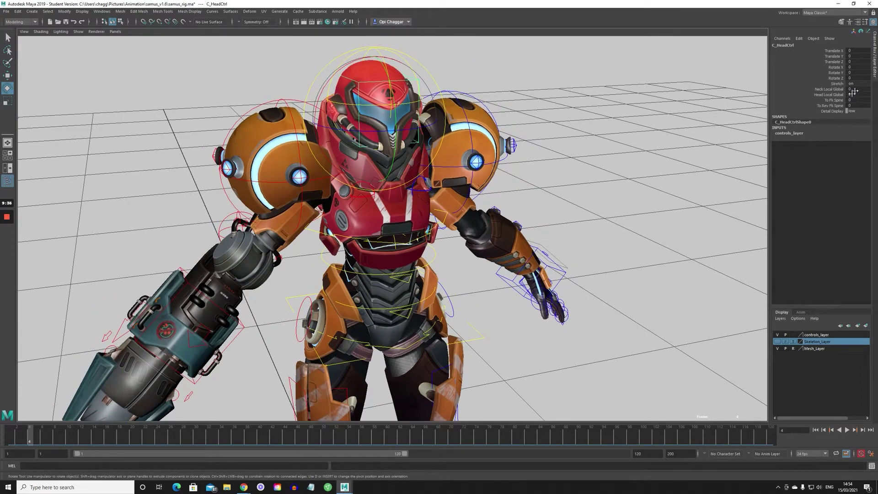
pyautogui.click(839, 95)
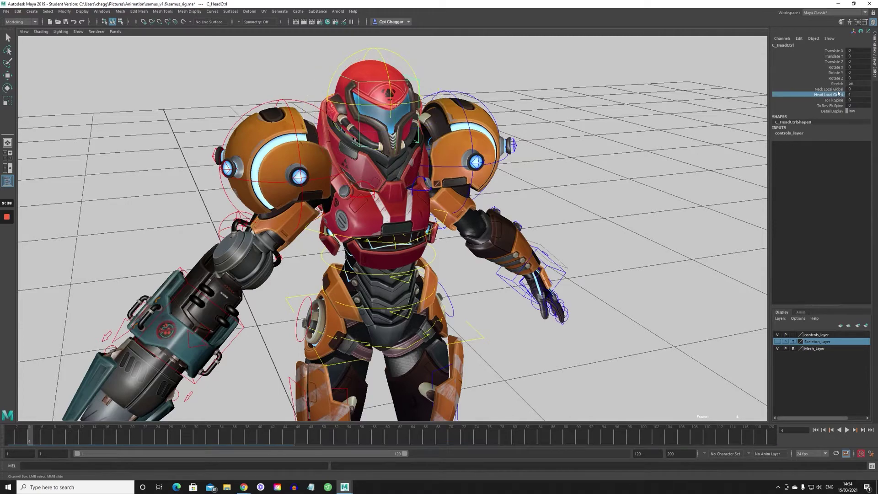
pyautogui.keyDown('alt'); pyautogui.moveTo(527, 155); pyautogui.dragTo(344, 270); pyautogui.keyUp('alt')
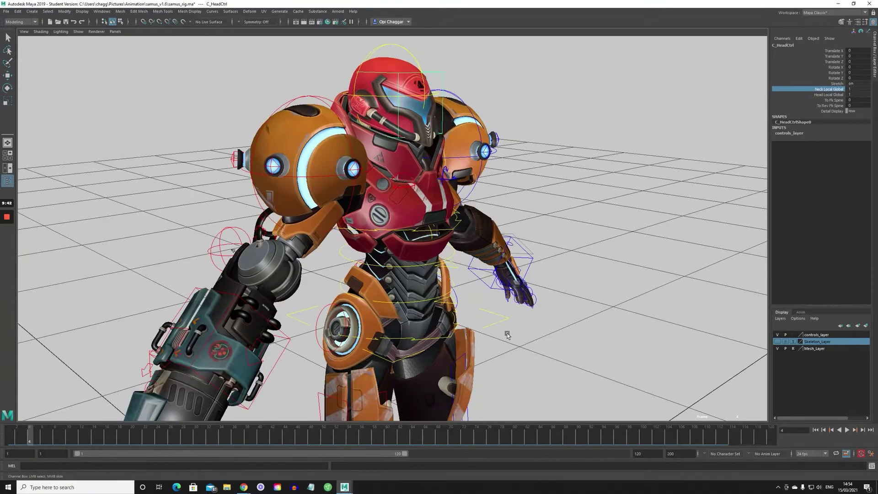
# Step: Set To Fk Spine to 1 on C_SpineMainCtrl, and try bending the torso about Y with C_FkSpine2Ctrl
pyautogui.click(493, 313)
pyautogui.keyDown('alt'); pyautogui.moveTo(557, 340); pyautogui.dragTo(609, 322); pyautogui.keyUp('alt')
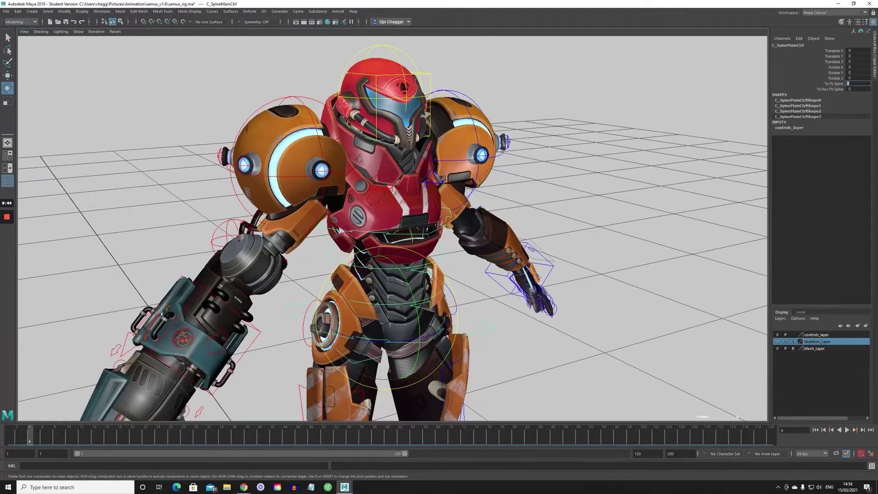
pyautogui.write('1')
pyautogui.press('Return')
pyautogui.keyDown('alt'); pyautogui.moveTo(292, 224); pyautogui.dragTo(262, 242); pyautogui.keyUp('alt')
pyautogui.click(336, 266)
pyautogui.moveTo(423, 207); pyautogui.dragTo(425, 232)
pyautogui.moveTo(424, 231)
pyautogui.keyDown('alt'); pyautogui.mouseDown()
pyautogui.moveTo(403, 245)
pyautogui.moveTo(396, 239)
pyautogui.moveTo(405, 243)
pyautogui.moveTo(413, 225)
pyautogui.mouseUp(); pyautogui.keyUp('alt')
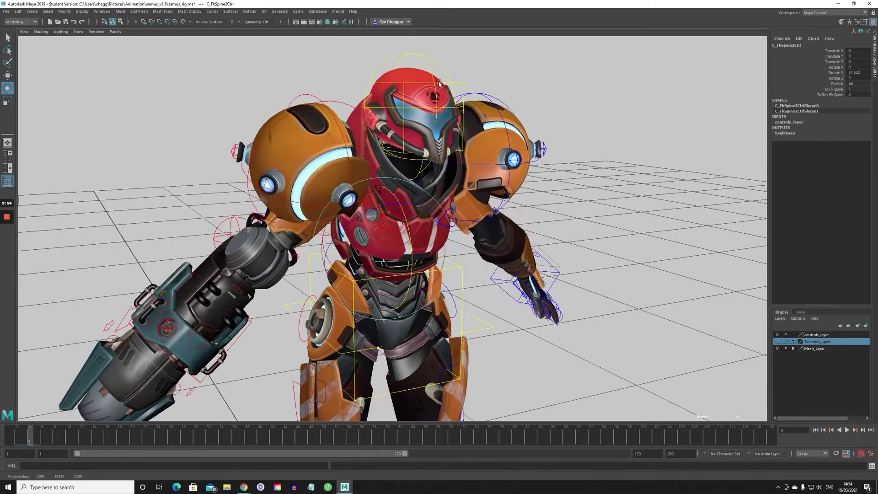
# Step: Try rotating the head with C_HeadCtrl, and undo back through the spine bend and the FK switch
pyautogui.click(461, 90)
pyautogui.moveTo(461, 90); pyautogui.dragTo(398, 118)
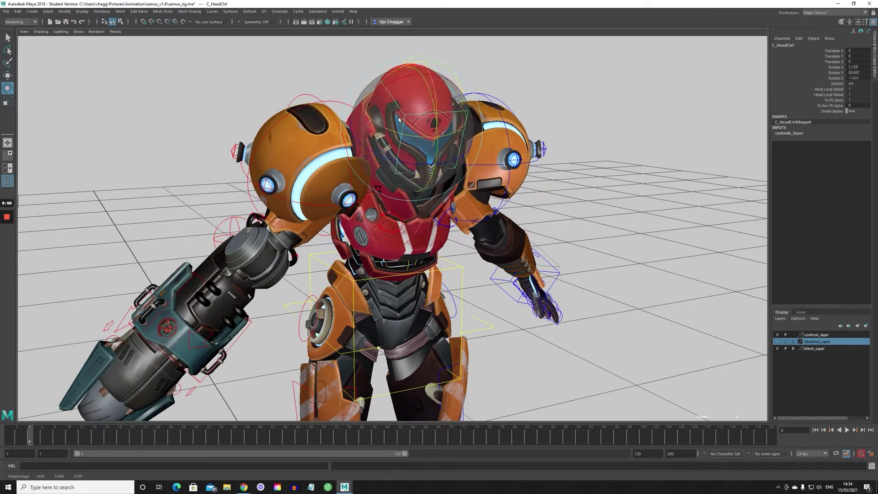
pyautogui.hotkey('ctrl', 'z')
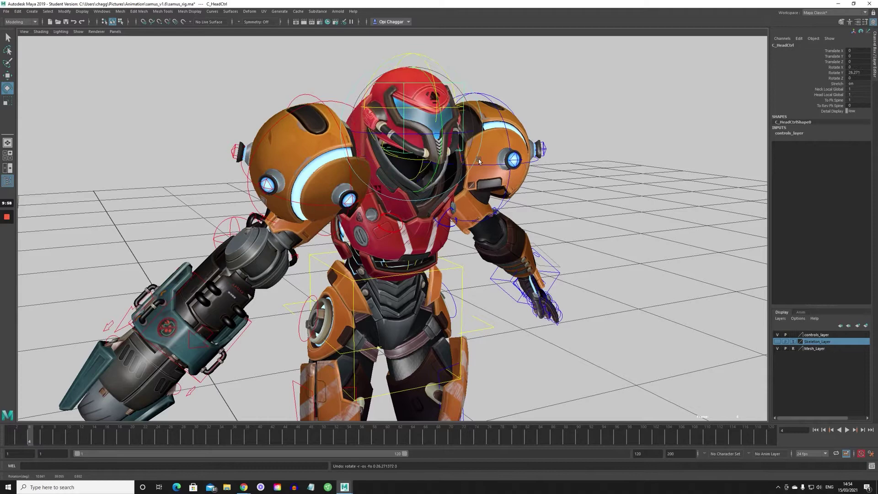
pyautogui.hotkey('ctrl', 'z')
pyautogui.hotkey('ctrl', 'z')
pyautogui.hotkey('ctrl', 'z')
pyautogui.hotkey('ctrl', 'z')
pyautogui.hotkey('ctrl', 'z')
# Step: Set Neck Local Global and Head Local Global to 0 on C_HeadCtrl, and go to frame 1
pyautogui.click(424, 65)
pyautogui.click(425, 67)
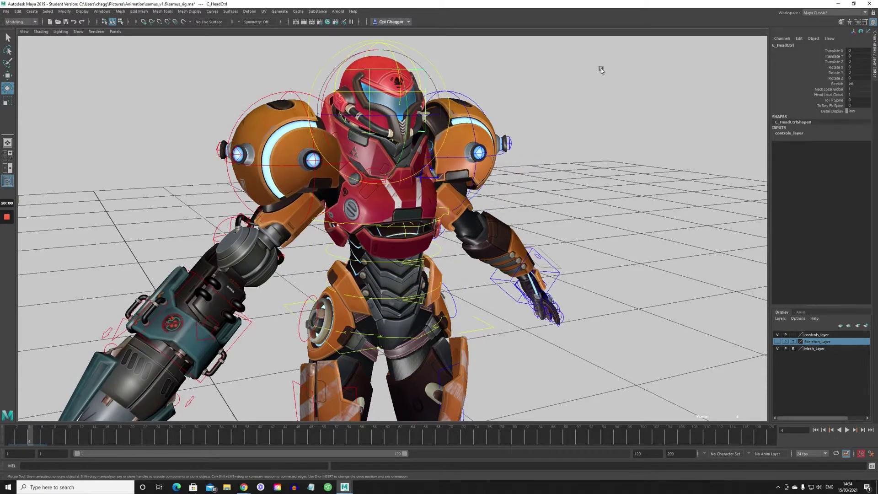
pyautogui.click(840, 90)
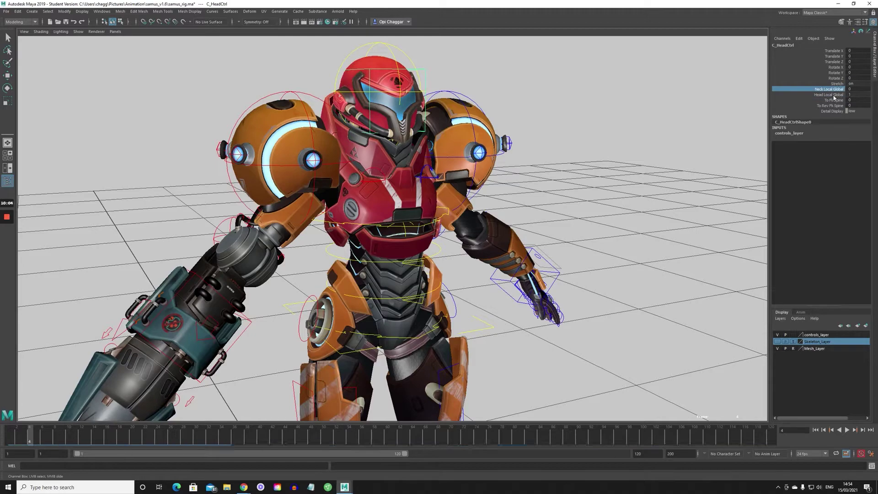
pyautogui.keyDown('alt'); pyautogui.moveTo(483, 172); pyautogui.dragTo(320, 284, button='right'); pyautogui.keyUp('alt')
pyautogui.keyDown('alt'); pyautogui.moveTo(320, 284); pyautogui.dragTo(165, 428); pyautogui.keyUp('alt')
pyautogui.moveTo(21, 434); pyautogui.dragTo(10, 435)
pyautogui.keyDown('alt'); pyautogui.moveTo(293, 284); pyautogui.dragTo(320, 256); pyautogui.keyUp('alt')
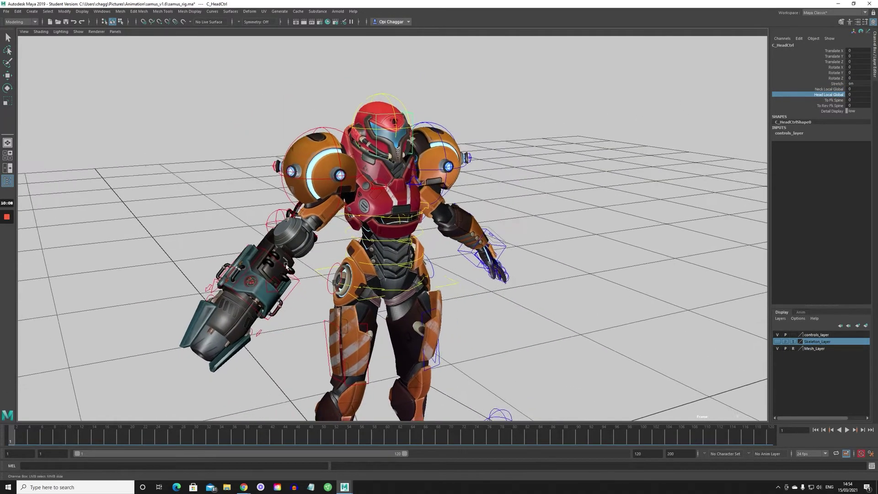
pyautogui.keyDown('alt'); pyautogui.moveTo(321, 256); pyautogui.dragTo(135, 253, button='right'); pyautogui.keyUp('alt')
pyautogui.keyDown('alt'); pyautogui.moveTo(336, 220); pyautogui.dragTo(306, 265); pyautogui.keyUp('alt')
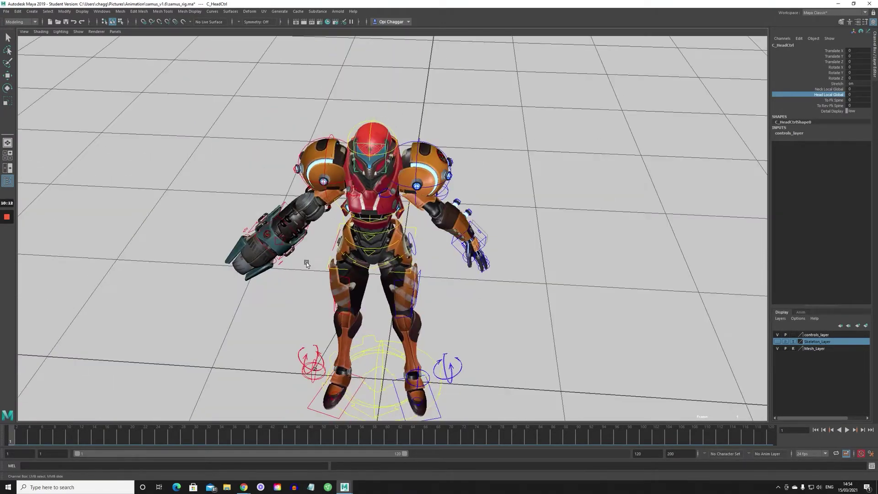
# Step: Undo the frame change and restore the Neck Local Global and Head Local Global settings of C_HeadCtrl
pyautogui.keyDown('alt'); pyautogui.moveTo(306, 265); pyautogui.dragTo(427, 208, button='right'); pyautogui.keyUp('alt')
pyautogui.keyDown('alt'); pyautogui.moveTo(427, 208); pyautogui.dragTo(466, 185); pyautogui.keyUp('alt')
pyautogui.keyDown('alt'); pyautogui.moveTo(466, 185); pyautogui.dragTo(454, 211, button='middle'); pyautogui.keyUp('alt')
pyautogui.keyDown('alt'); pyautogui.moveTo(453, 212); pyautogui.dragTo(436, 196); pyautogui.keyUp('alt')
pyautogui.click(414, 200)
pyautogui.press('e')
pyautogui.keyDown('alt'); pyautogui.moveTo(457, 193); pyautogui.dragTo(455, 215); pyautogui.keyUp('alt')
pyautogui.hotkey('ctrl', 'z')
pyautogui.hotkey('ctrl', 'z')
pyautogui.hotkey('ctrl', 'z')
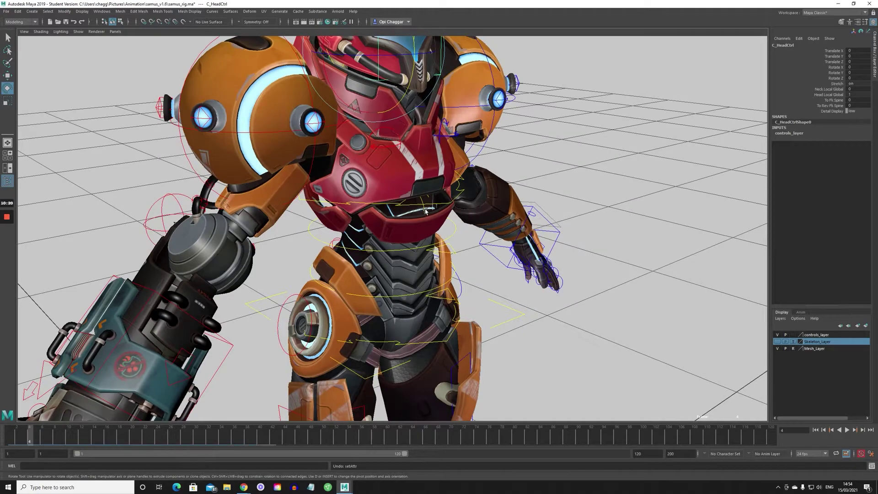
pyautogui.hotkey('ctrl', 'z')
pyautogui.hotkey('ctrl', 'z')
pyautogui.hotkey('ctrl', 'z')
# Step: Try rotating the left shoulder control L_Shoulder0Ctrl twice, undoing each rotation
pyautogui.keyDown('alt'); pyautogui.moveTo(536, 138); pyautogui.dragTo(411, 174); pyautogui.keyUp('alt')
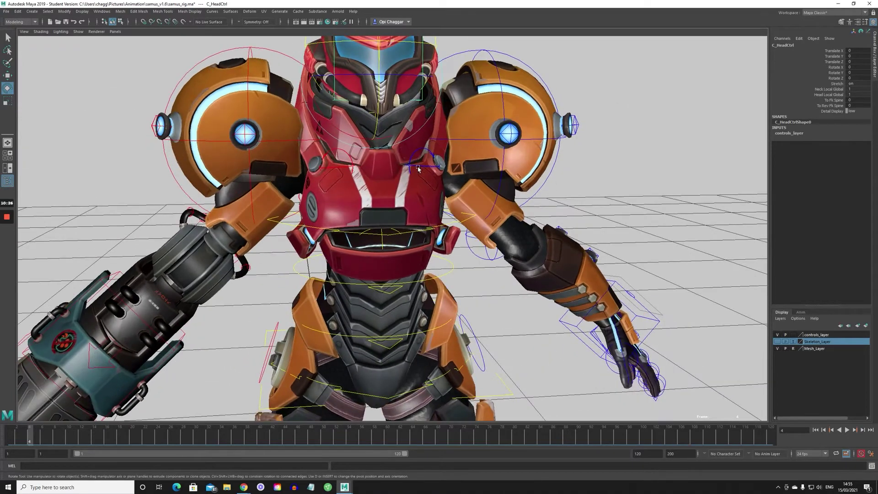
pyautogui.click(418, 168)
pyautogui.moveTo(348, 119); pyautogui.dragTo(345, 125)
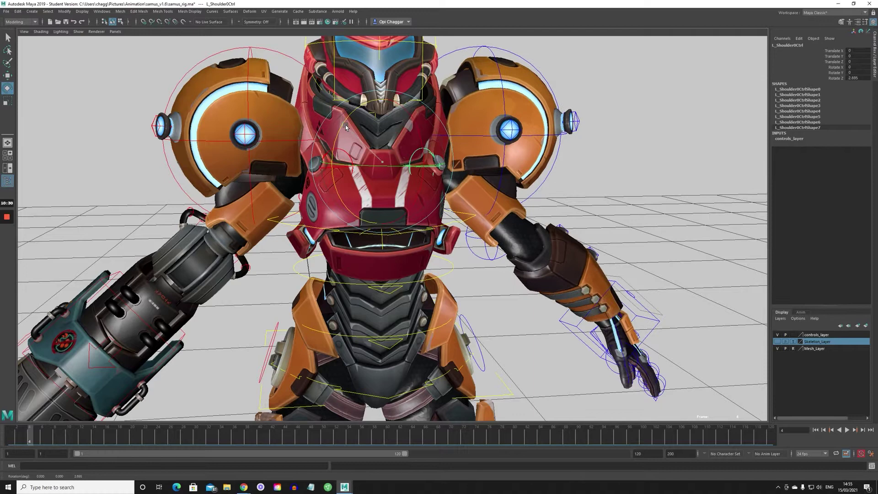
pyautogui.hotkey('ctrl', 'z')
pyautogui.click(590, 171)
pyautogui.keyDown('alt'); pyautogui.moveTo(592, 173); pyautogui.dragTo(582, 185); pyautogui.keyUp('alt')
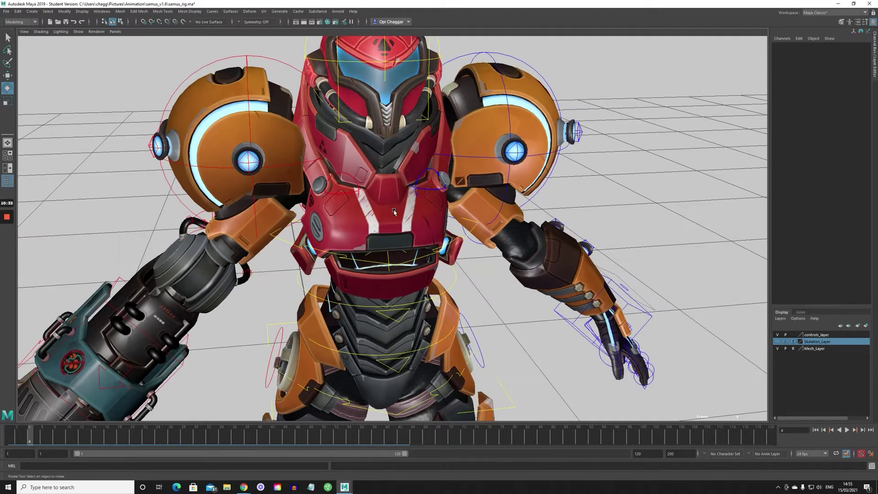
pyautogui.click(417, 187)
pyautogui.moveTo(355, 139); pyautogui.dragTo(369, 126)
pyautogui.hotkey('ctrl', 'z')
pyautogui.scroll(-4, 462, 207)
pyautogui.keyDown('alt'); pyautogui.moveTo(462, 207); pyautogui.dragTo(505, 267); pyautogui.keyUp('alt')
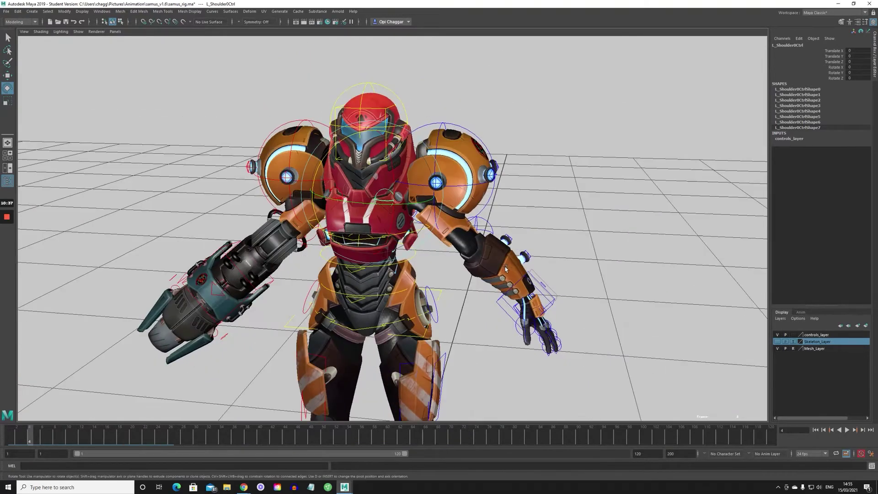
# Step: Select the right shoulder control R_Shoulder0Ctrl to inspect it, and clear the selection
pyautogui.scroll(3, 305, 263)
pyautogui.keyDown('alt'); pyautogui.moveTo(249, 275); pyautogui.dragTo(305, 272); pyautogui.keyUp('alt')
pyautogui.click(380, 190)
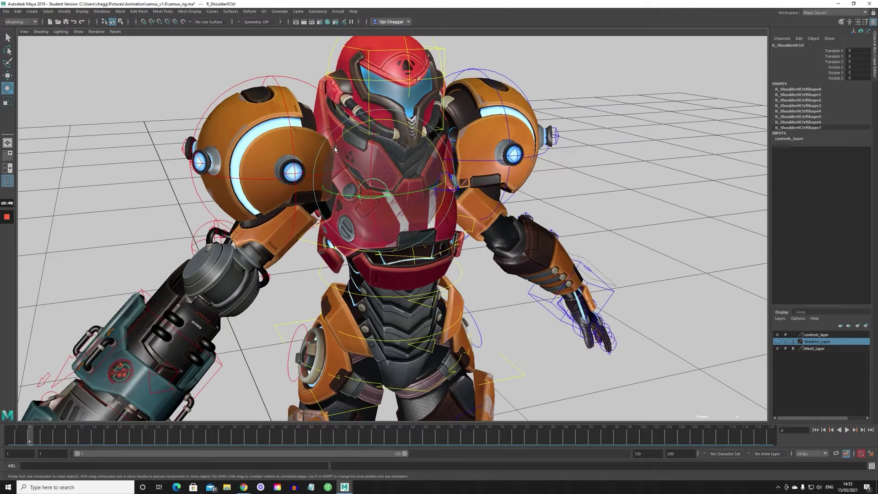
pyautogui.click(591, 153)
# Step: Try tilting the head back about Y with the head control C_HeadCtrl
pyautogui.click(442, 126)
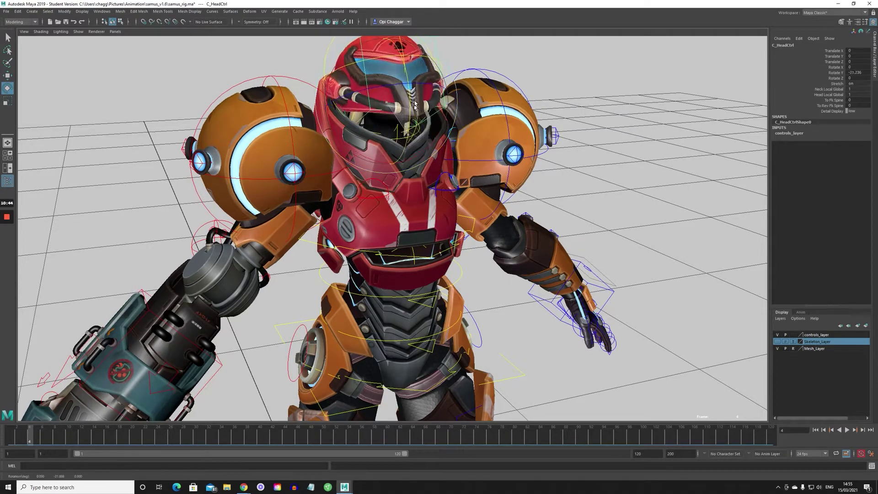
pyautogui.click(561, 167)
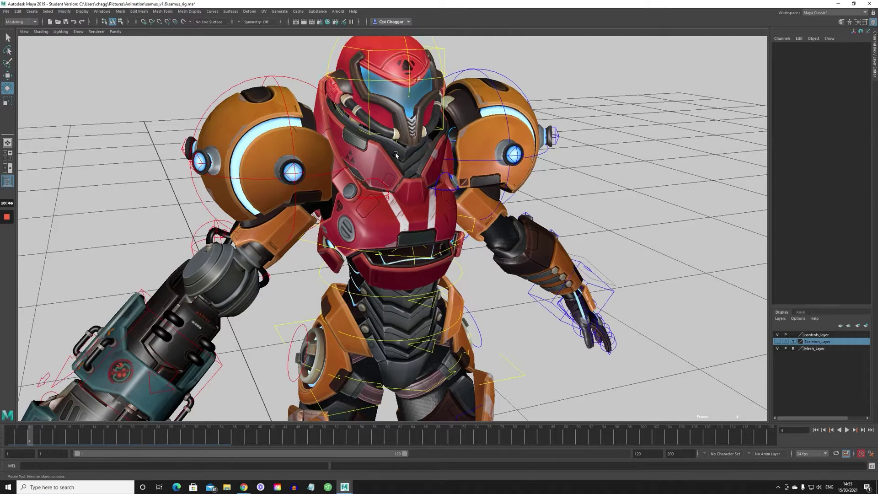
pyautogui.click(370, 126)
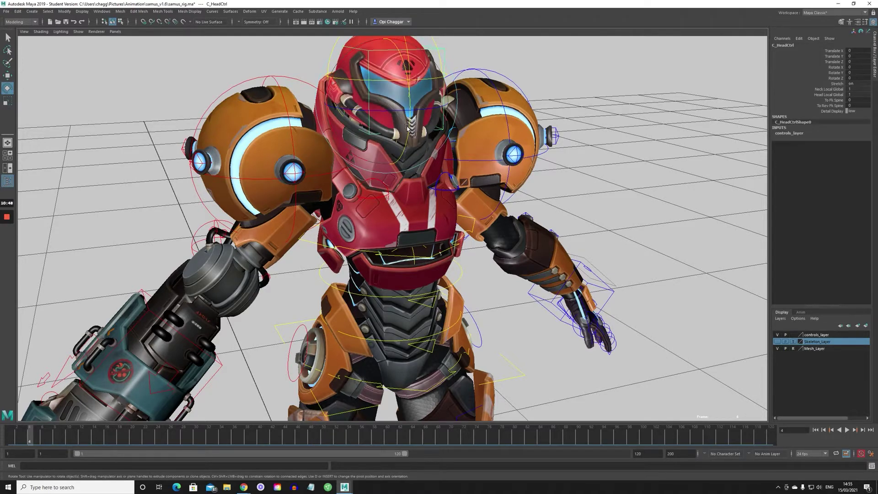
pyautogui.moveTo(407, 120); pyautogui.dragTo(406, 100)
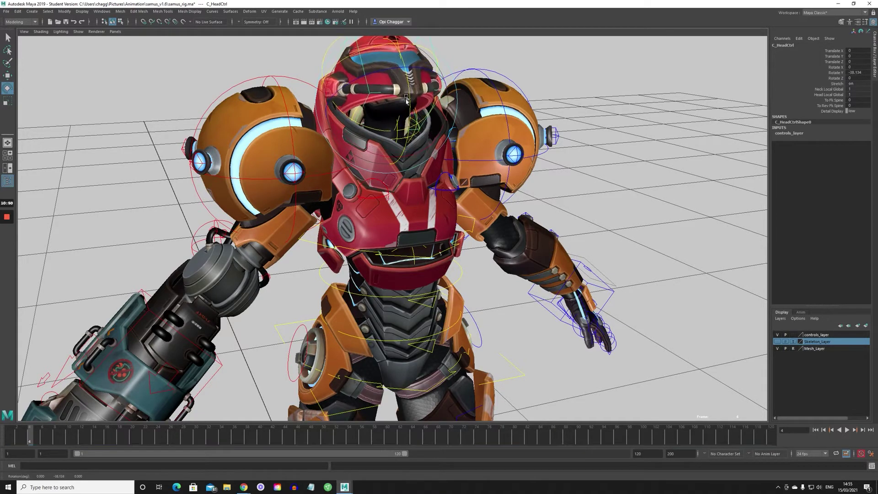
# Step: Try rotating the neck control C_neck1Ctrl about Y, undo the rotation, and clear the selection
pyautogui.click(606, 129)
pyautogui.click(398, 138)
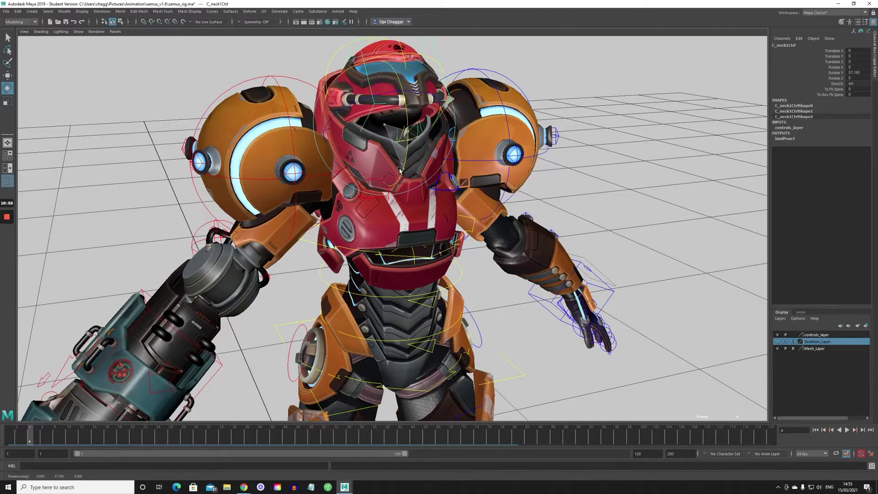
pyautogui.hotkey('ctrl', 'z')
pyautogui.keyDown('alt'); pyautogui.moveTo(537, 141); pyautogui.dragTo(467, 65); pyautogui.keyUp('alt')
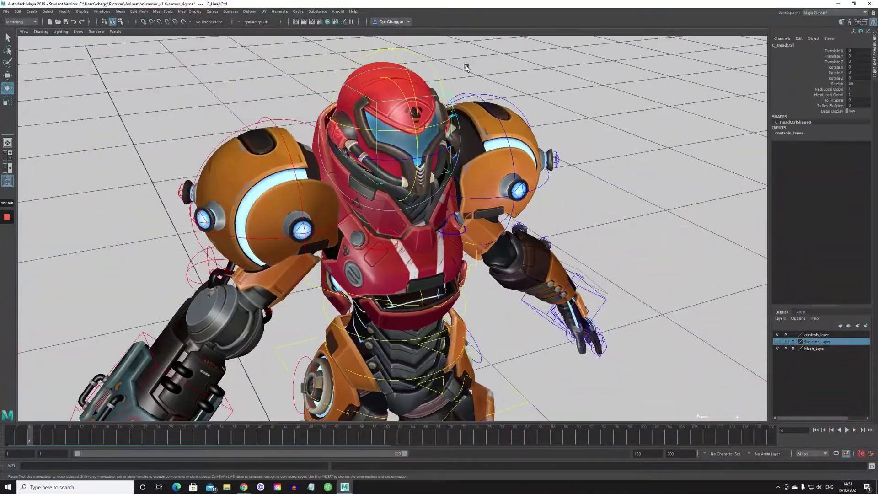
pyautogui.click(463, 87)
pyautogui.keyDown('alt'); pyautogui.moveTo(426, 107); pyautogui.dragTo(440, 91); pyautogui.keyUp('alt')
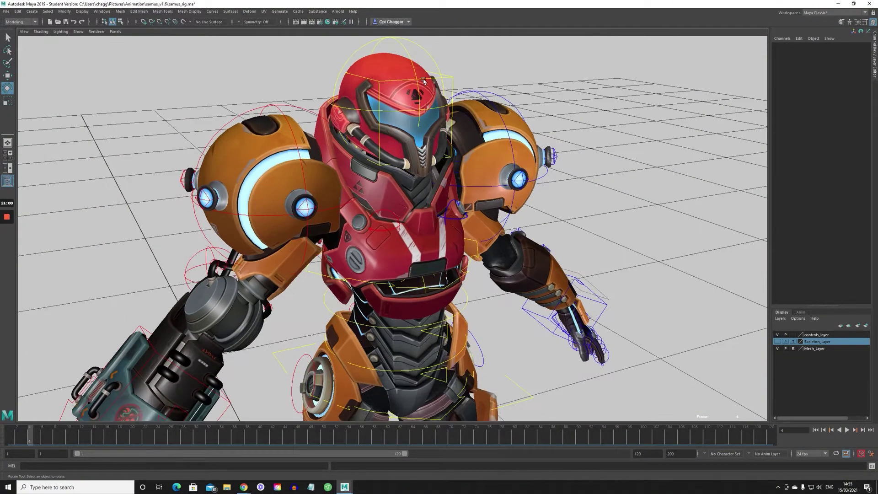
# Step: Select the helmet control HelmetCtrl, try lifting the helmet off the head along Y by about 24 units, and undo the move
pyautogui.click(412, 64)
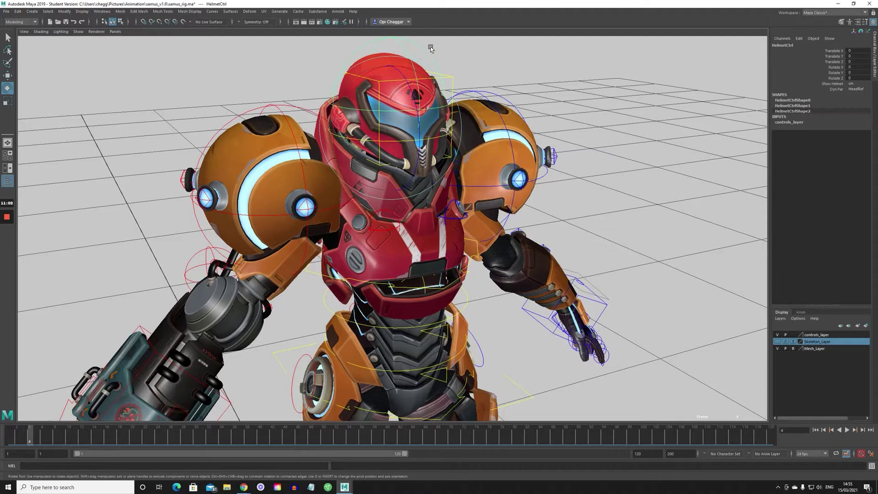
pyautogui.click(436, 47)
pyautogui.click(422, 48)
pyautogui.scroll(-2, 506, 68)
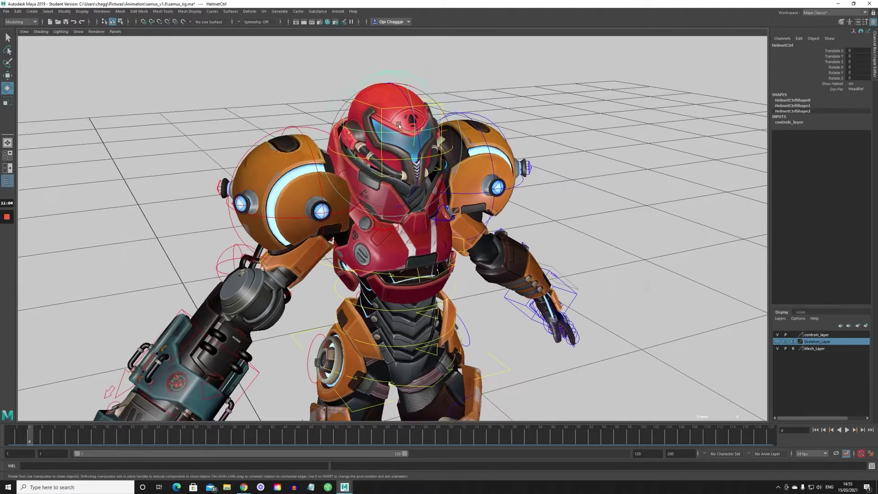
pyautogui.moveTo(409, 133); pyautogui.dragTo(421, 5)
pyautogui.press('w')
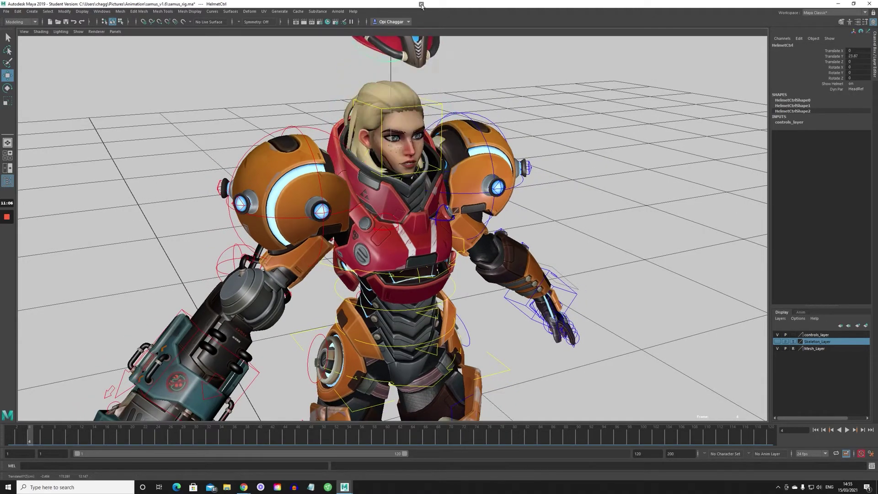
pyautogui.keyDown('alt'); pyautogui.moveTo(511, 196); pyautogui.dragTo(419, 210); pyautogui.keyUp('alt')
pyautogui.hotkey('ctrl', 'z')
pyautogui.keyDown('alt'); pyautogui.moveTo(390, 150); pyautogui.dragTo(380, 148); pyautogui.keyUp('alt')
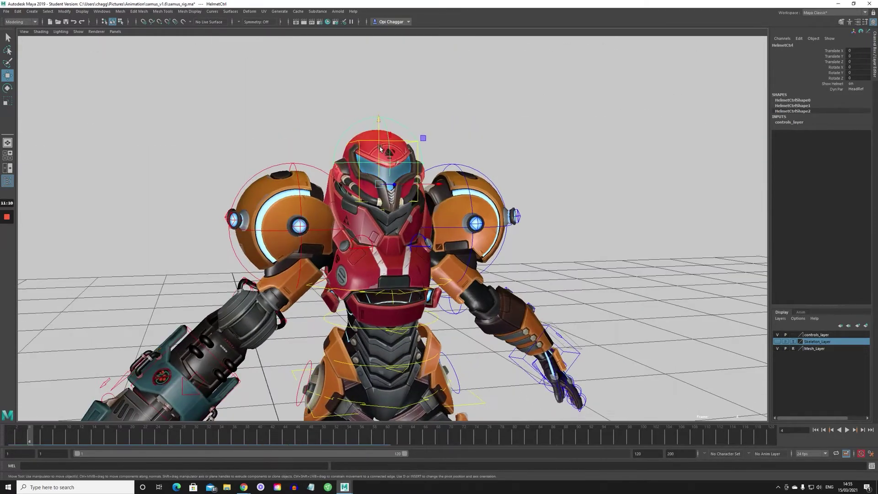
# Step: Turn the Show Helmet setting of HelmetCtrl off and back on
pyautogui.scroll(-2, 678, 151)
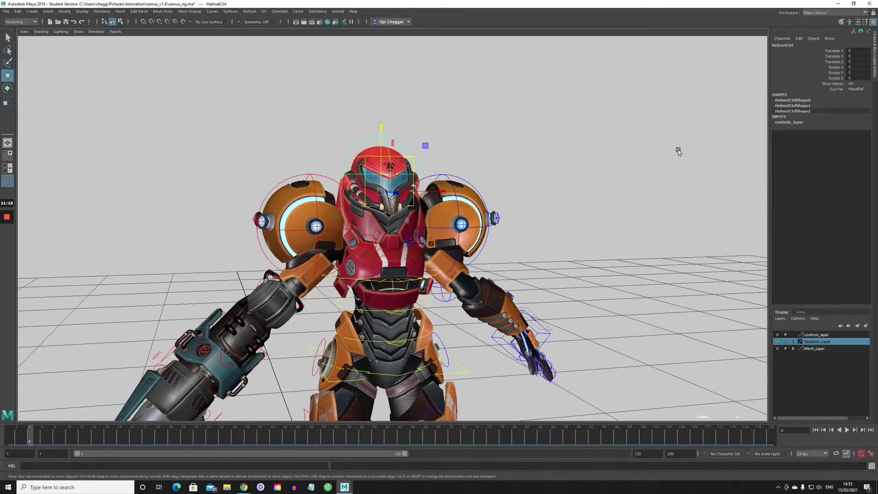
pyautogui.click(862, 90)
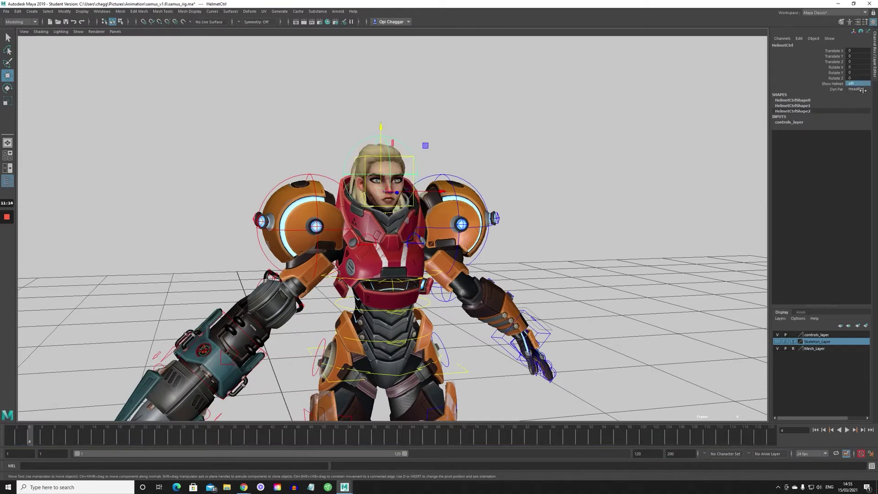
pyautogui.scroll(-8, 291, 291)
pyautogui.scroll(5, 260, 292)
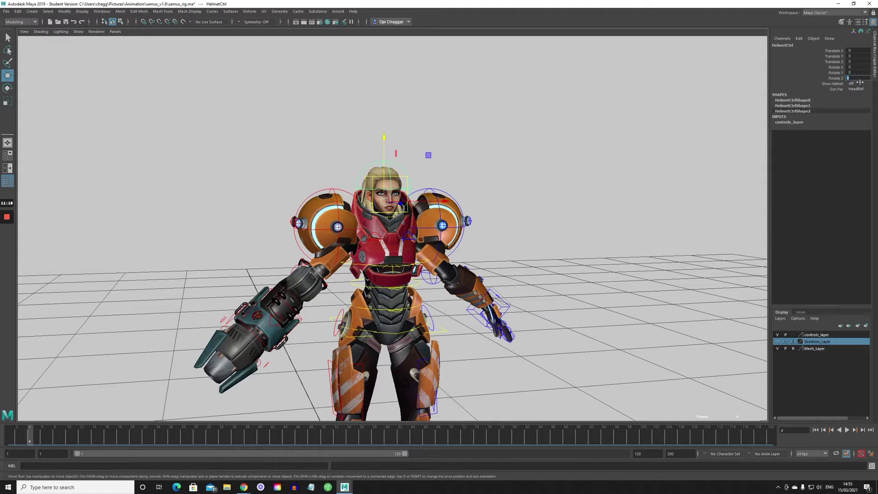
pyautogui.click(861, 96)
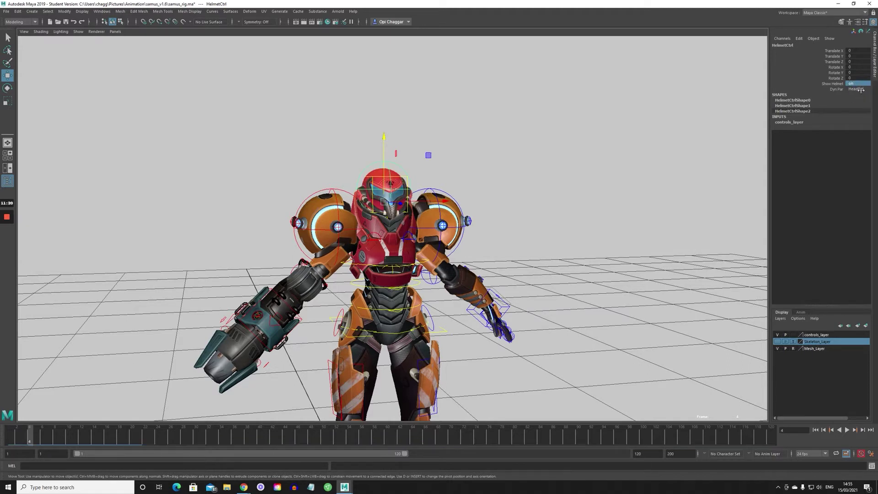
# Step: Try attaching the helmet to LHandRef and RHandRef through its parent setting, and restore it to HeadRef
pyautogui.click(858, 96)
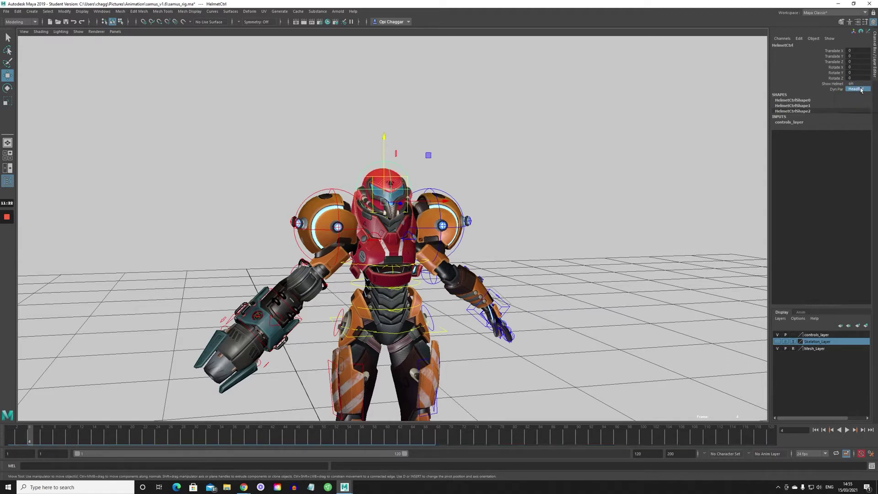
pyautogui.click(852, 102)
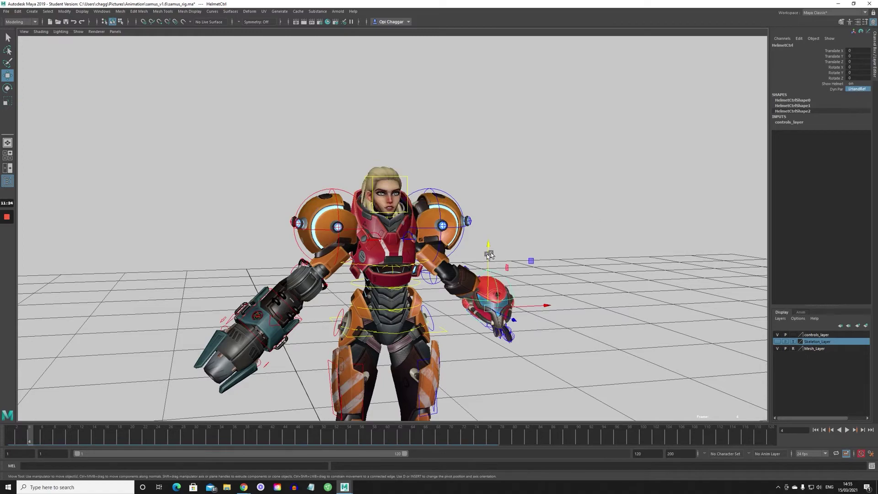
pyautogui.keyDown('alt'); pyautogui.moveTo(490, 255); pyautogui.dragTo(573, 259); pyautogui.keyUp('alt')
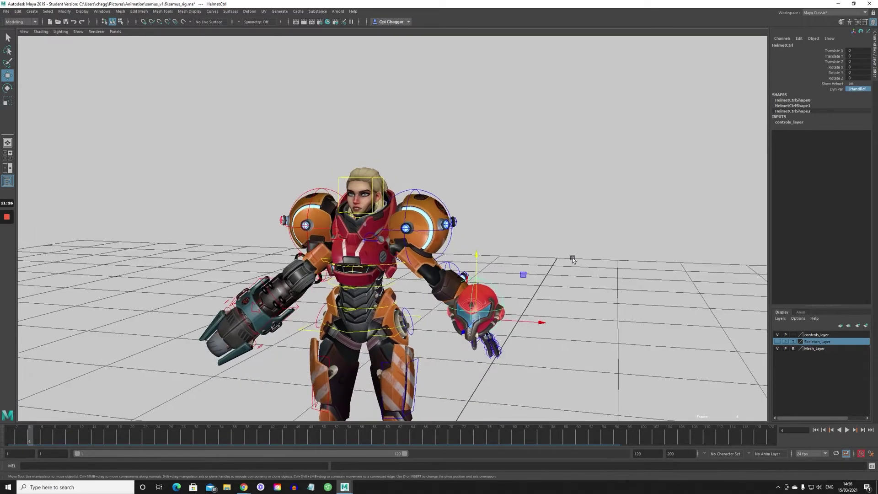
pyautogui.click(859, 110)
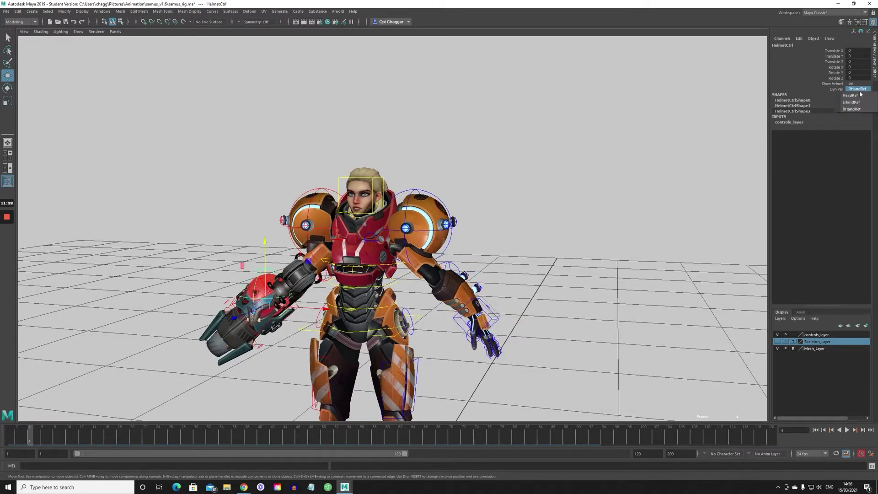
pyautogui.click(855, 96)
# Step: Rotate the left shoulder pad control L_ShldrPadCtrl to about -6.1 around X
pyautogui.keyDown('alt'); pyautogui.moveTo(412, 228); pyautogui.dragTo(433, 239); pyautogui.keyUp('alt')
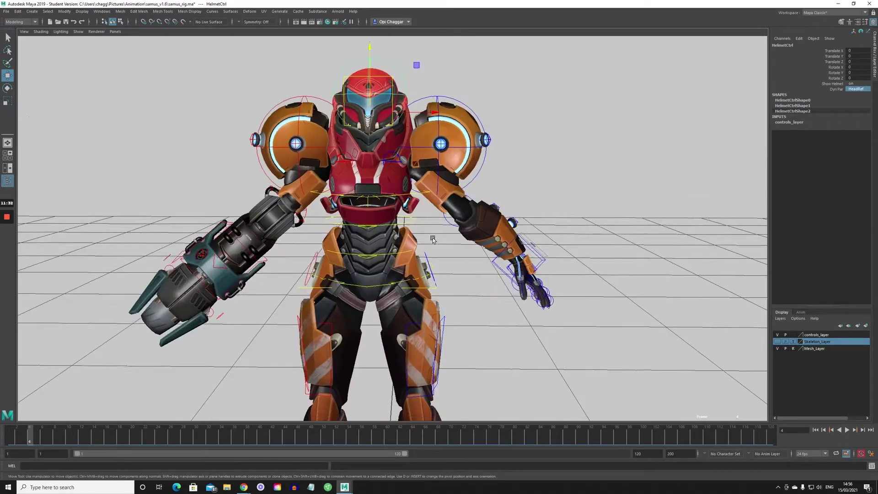
pyautogui.keyDown('alt'); pyautogui.moveTo(433, 239); pyautogui.dragTo(428, 260, button='middle'); pyautogui.keyUp('alt')
pyautogui.keyDown('alt'); pyautogui.moveTo(428, 261); pyautogui.dragTo(417, 262, button='right'); pyautogui.keyUp('alt')
pyautogui.moveTo(417, 262)
pyautogui.keyDown('alt'); pyautogui.mouseDown()
pyautogui.moveTo(430, 262)
pyautogui.moveTo(414, 268)
pyautogui.mouseUp(); pyautogui.keyUp('alt')
pyautogui.keyDown('alt'); pyautogui.moveTo(293, 217); pyautogui.dragTo(516, 206, button='right'); pyautogui.keyUp('alt')
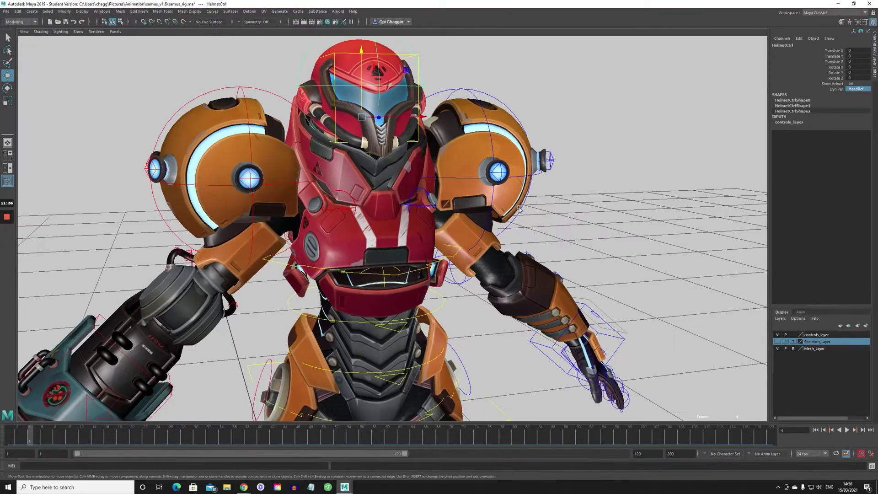
pyautogui.keyDown('alt'); pyautogui.moveTo(516, 206); pyautogui.dragTo(416, 196); pyautogui.keyUp('alt')
pyautogui.click(423, 173)
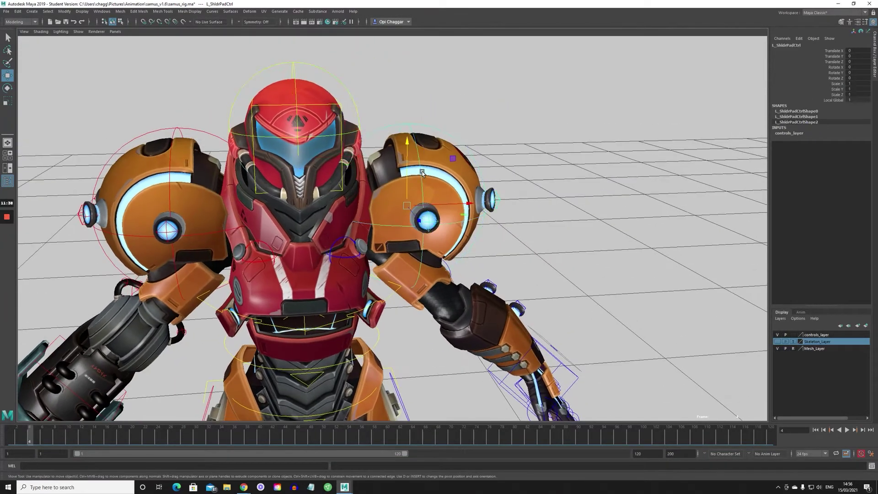
pyautogui.press('e')
pyautogui.keyDown('alt'); pyautogui.moveTo(403, 160); pyautogui.dragTo(435, 165); pyautogui.keyUp('alt')
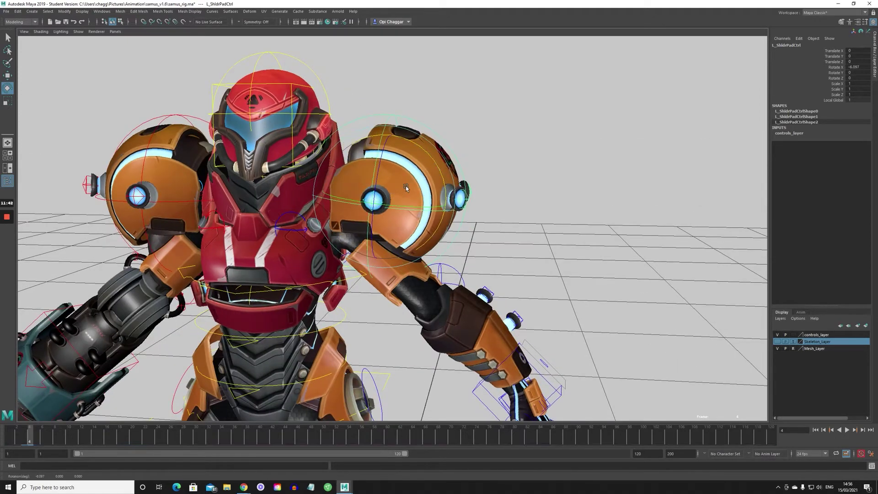
# Step: Try raising the left shoulder pad off the arm along Y by about 19.8 units, and undo the move
pyautogui.press('w')
pyautogui.keyDown('alt'); pyautogui.moveTo(384, 185); pyautogui.dragTo(411, 57); pyautogui.keyUp('alt')
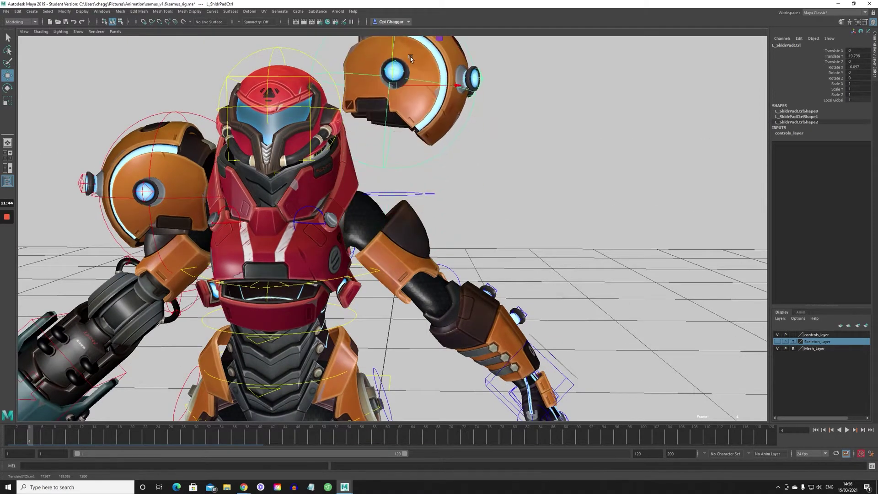
pyautogui.hotkey('ctrl', 'z')
# Step: Try moving the left arm with its IK handle control L_ArmIkHandleCtrl, and undo the move
pyautogui.keyDown('alt'); pyautogui.moveTo(448, 221); pyautogui.dragTo(322, 366); pyautogui.keyUp('alt')
pyautogui.click(276, 346)
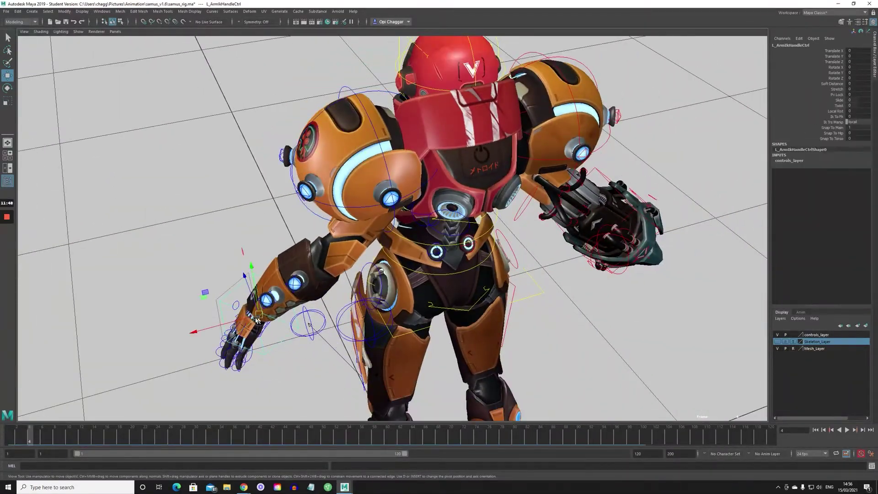
pyautogui.moveTo(243, 320); pyautogui.dragTo(286, 313)
pyautogui.hotkey('ctrl', 'z')
# Step: Try moving and rotating the right shoulder pad control R_ShldrPadCtrl, and undo both changes
pyautogui.keyDown('alt'); pyautogui.moveTo(280, 352); pyautogui.dragTo(503, 316); pyautogui.keyUp('alt')
pyautogui.click(514, 259)
pyautogui.keyDown('alt'); pyautogui.moveTo(515, 259); pyautogui.dragTo(493, 261); pyautogui.keyUp('alt')
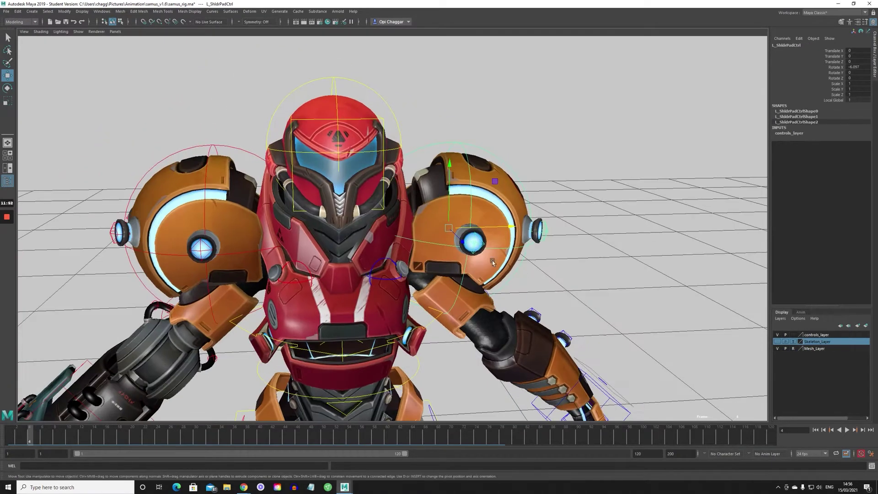
pyautogui.click(205, 191)
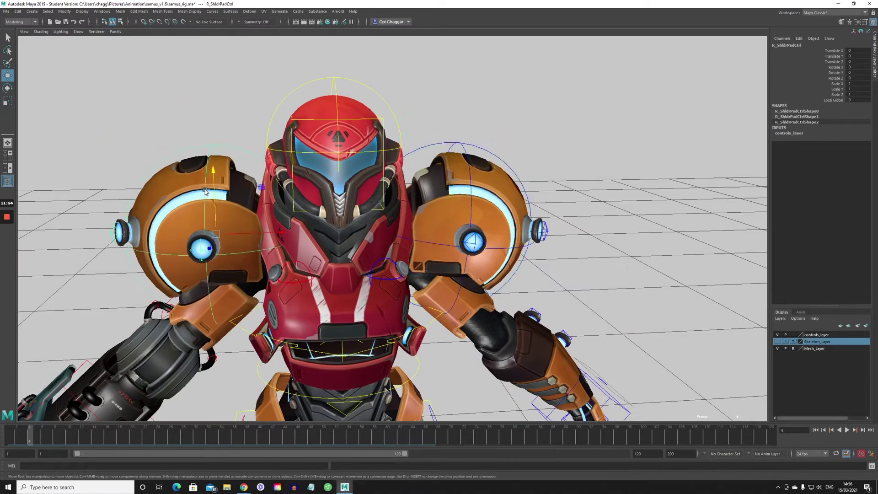
pyautogui.moveTo(216, 187); pyautogui.dragTo(234, 182)
pyautogui.press('e')
pyautogui.hotkey('ctrl', 'z')
pyautogui.hotkey('ctrl', 'z')
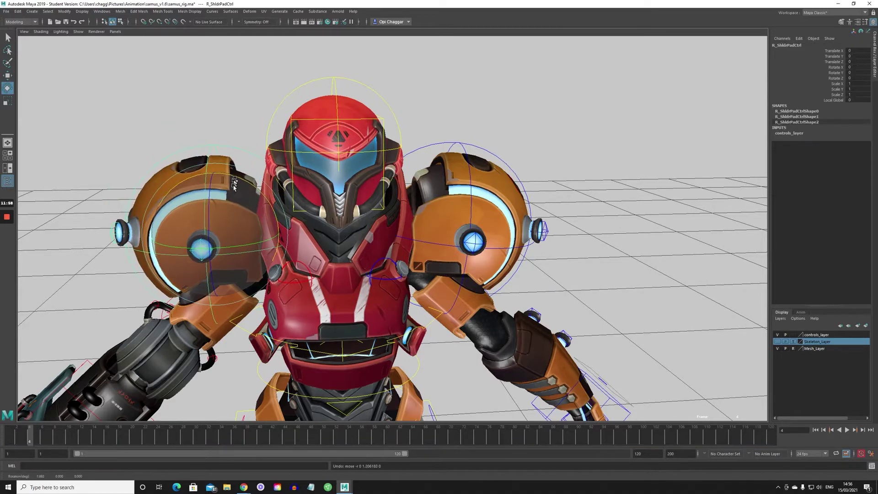
# Step: Try sliding the right shoulder pad's piston controls, including R_Piston_21Ctrl, outward along X, and undo the moves
pyautogui.keyDown('alt'); pyautogui.moveTo(226, 257); pyautogui.dragTo(254, 272); pyautogui.keyUp('alt')
pyautogui.click(158, 279)
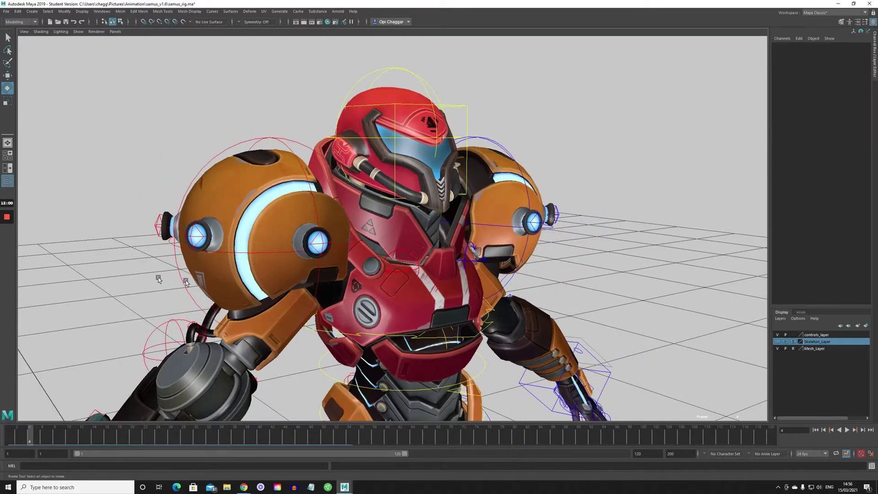
pyautogui.click(318, 250)
pyautogui.press('w')
pyautogui.press('e')
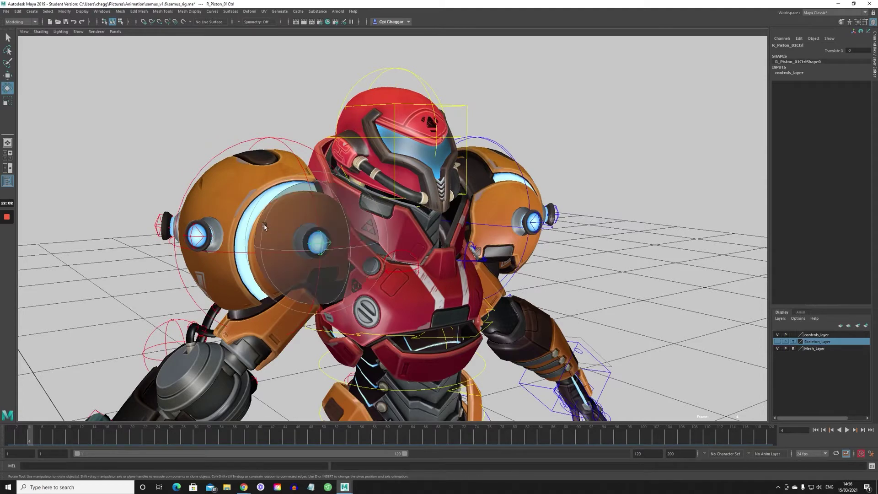
pyautogui.keyDown('alt'); pyautogui.moveTo(323, 239); pyautogui.dragTo(404, 240); pyautogui.keyUp('alt')
pyautogui.press('w')
pyautogui.keyDown('alt'); pyautogui.moveTo(482, 262); pyautogui.dragTo(381, 319); pyautogui.keyUp('alt')
pyautogui.hotkey('ctrl', 'z')
pyautogui.hotkey('ctrl', 'z')
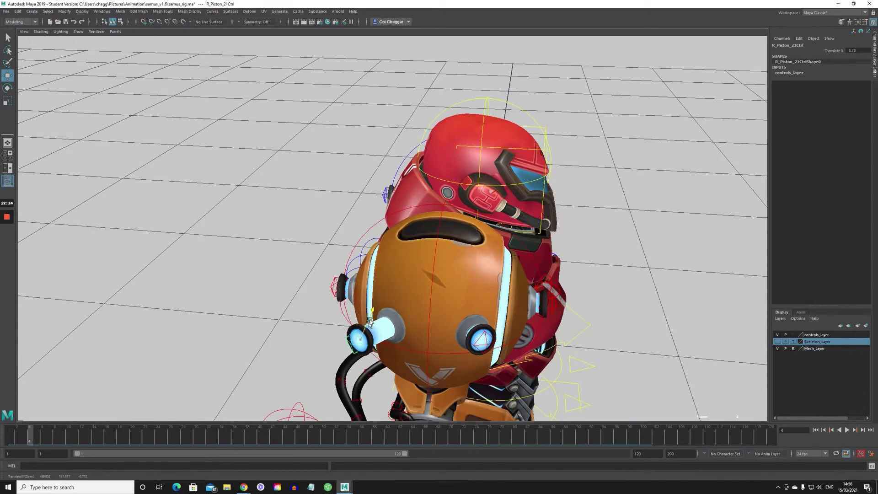
pyautogui.hotkey('ctrl', 'z')
# Step: Try moving the left arm's elbow with L_ArmPoleVector1Ctrl, select the wrist control L_ArmIkHandleCtrl, and undo the trial movement
pyautogui.keyDown('alt'); pyautogui.moveTo(330, 319); pyautogui.dragTo(424, 279); pyautogui.keyUp('alt')
pyautogui.click(429, 268)
pyautogui.keyDown('alt'); pyautogui.moveTo(415, 244); pyautogui.dragTo(503, 192); pyautogui.keyUp('alt')
pyautogui.click(514, 199)
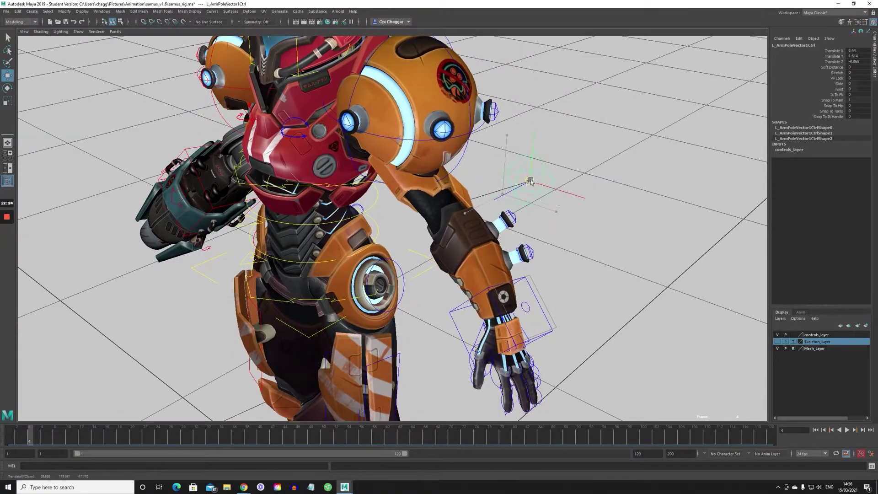
pyautogui.keyDown('alt'); pyautogui.moveTo(550, 261); pyautogui.dragTo(562, 333); pyautogui.keyUp('alt')
pyautogui.click(455, 326)
pyautogui.hotkey('ctrl', 'z')
# Step: Select the left hand's finger control L_HandAllFingerCtrl and set Ik To Fk to 1
pyautogui.keyDown('alt'); pyautogui.moveTo(443, 334); pyautogui.dragTo(361, 305, button='middle'); pyautogui.keyUp('alt')
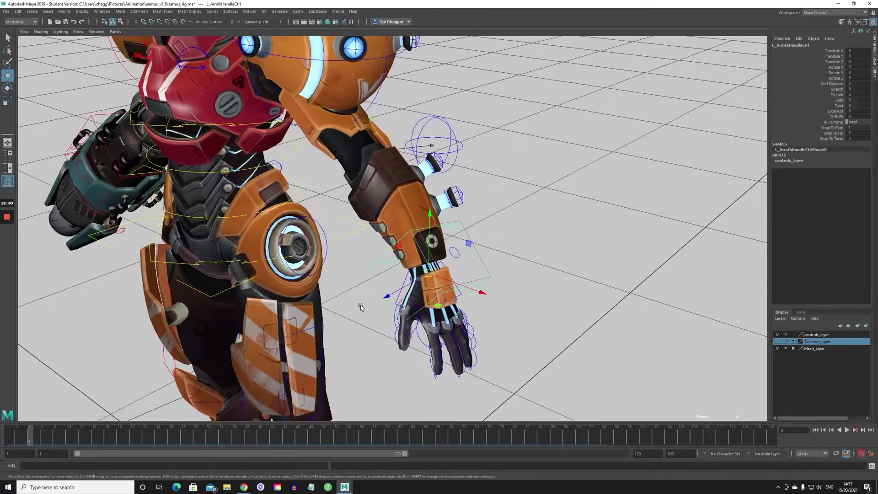
pyautogui.keyDown('alt'); pyautogui.moveTo(361, 306); pyautogui.dragTo(411, 293); pyautogui.keyUp('alt')
pyautogui.keyDown('alt'); pyautogui.moveTo(411, 293); pyautogui.dragTo(527, 299, button='right'); pyautogui.keyUp('alt')
pyautogui.keyDown('alt'); pyautogui.moveTo(566, 295); pyautogui.dragTo(506, 300, button='middle'); pyautogui.keyUp('alt')
pyautogui.keyDown('alt'); pyautogui.moveTo(448, 244); pyautogui.dragTo(440, 251); pyautogui.keyUp('alt')
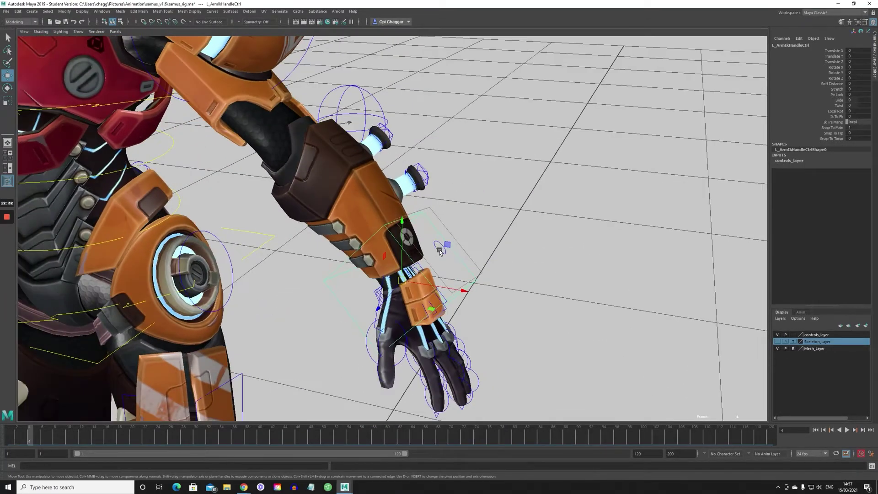
pyautogui.click(439, 249)
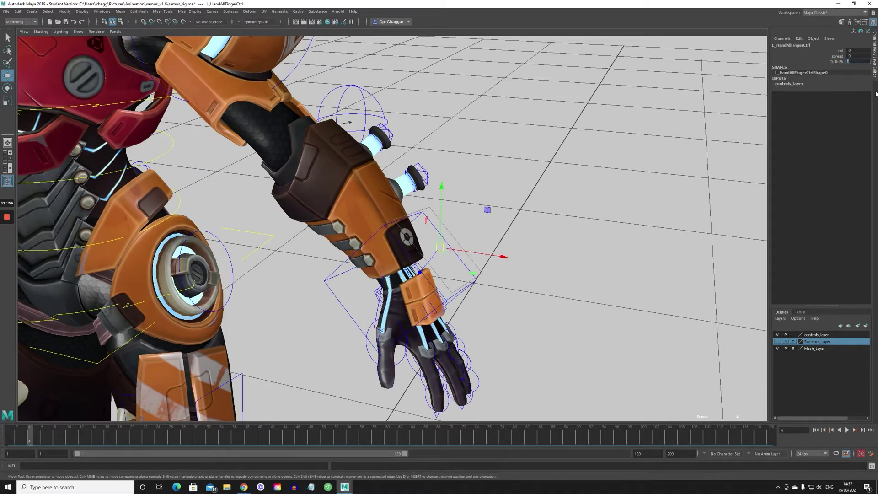
pyautogui.write('1')
pyautogui.press('Return')
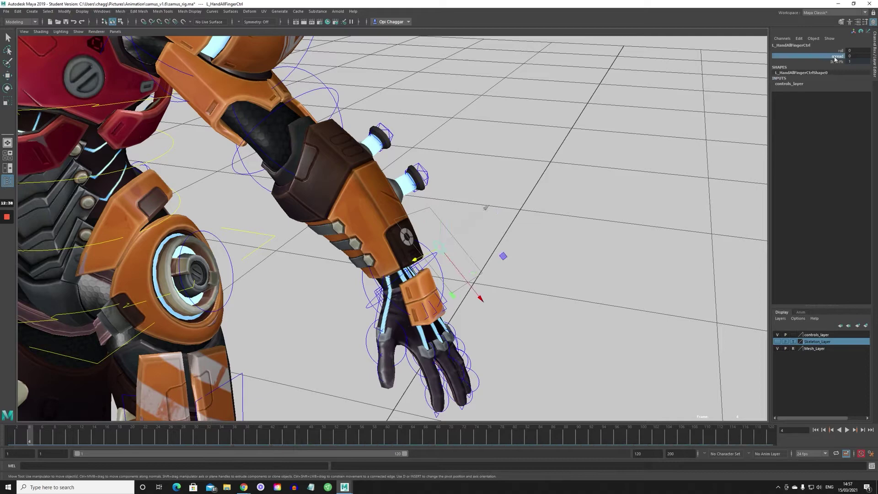
# Step: Adjust the left hand's finger spread on L_HandAllFingerCtrl to about 1.5, and undo the accidental move of the control
pyautogui.moveTo(546, 215); pyautogui.dragTo(562, 231, button='middle')
pyautogui.keyDown('alt'); pyautogui.moveTo(563, 231); pyautogui.dragTo(518, 239); pyautogui.keyUp('alt')
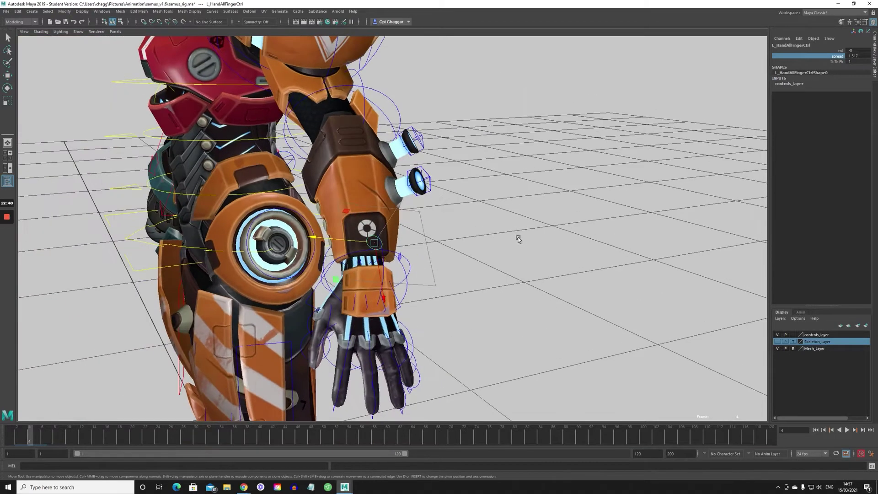
pyautogui.hotkey('ctrl', 'z')
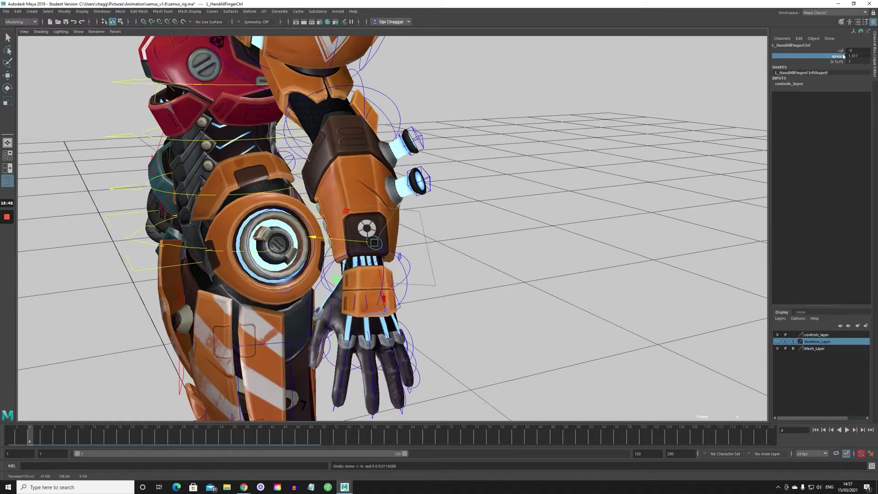
# Step: Try curling the left hand's fingers with the roll setting of L_HandAllFingerCtrl, and undo the last change
pyautogui.click(842, 52)
pyautogui.moveTo(574, 215); pyautogui.dragTo(543, 220, button='middle')
pyautogui.hotkey('ctrl', 'z')
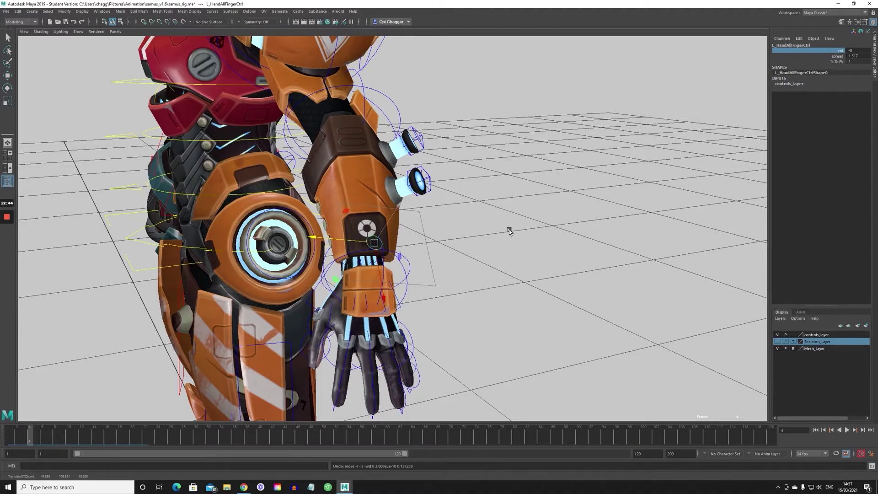
# Step: Try rotating the left arm with its FK shoulder control L_ArmFkShoulder, and clear the selection
pyautogui.keyDown('alt'); pyautogui.moveTo(509, 231); pyautogui.dragTo(505, 303); pyautogui.keyUp('alt')
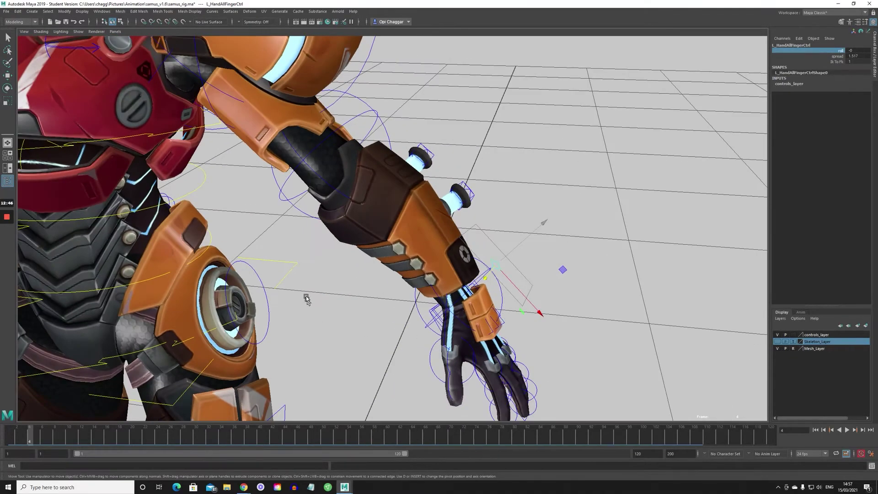
pyautogui.scroll(-3, 327, 296)
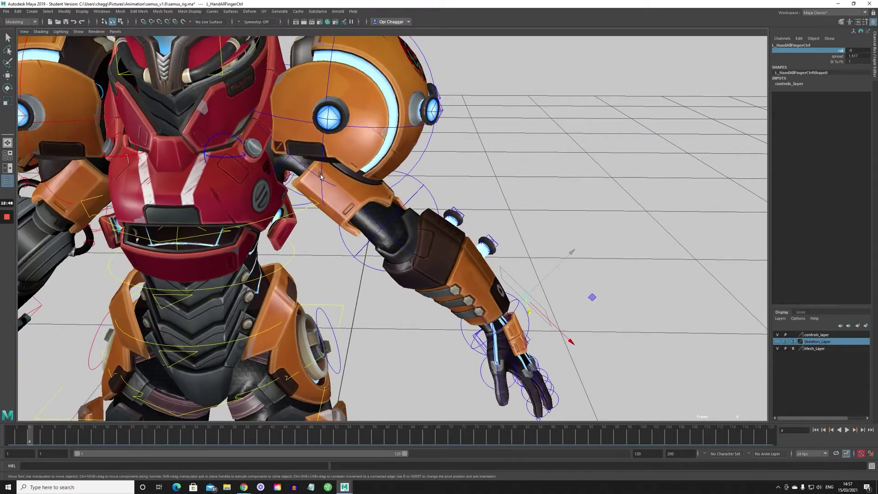
pyautogui.click(312, 171)
pyautogui.press('e')
pyautogui.keyDown('alt'); pyautogui.moveTo(320, 217); pyautogui.dragTo(274, 201); pyautogui.keyUp('alt')
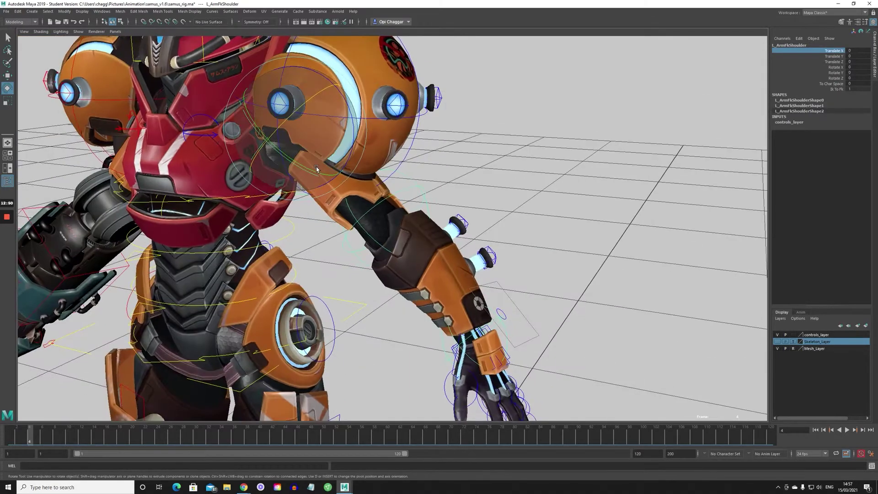
pyautogui.moveTo(314, 171); pyautogui.dragTo(341, 176)
pyautogui.keyDown('alt'); pyautogui.moveTo(362, 212); pyautogui.dragTo(498, 177); pyautogui.keyUp('alt')
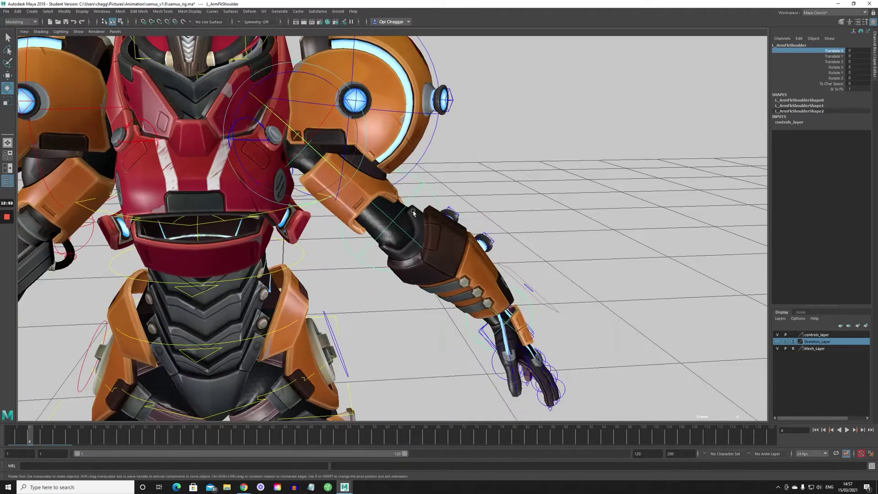
pyautogui.click(528, 169)
pyautogui.moveTo(322, 174)
pyautogui.keyDown('alt'); pyautogui.mouseDown()
pyautogui.moveTo(333, 156)
pyautogui.moveTo(343, 167)
pyautogui.moveTo(320, 172)
pyautogui.moveTo(309, 157)
pyautogui.moveTo(324, 162)
pyautogui.moveTo(274, 187)
pyautogui.moveTo(309, 175)
pyautogui.mouseUp(); pyautogui.keyUp('alt')
pyautogui.click(336, 160)
pyautogui.click(297, 174)
pyautogui.click(310, 157)
pyautogui.click(451, 164)
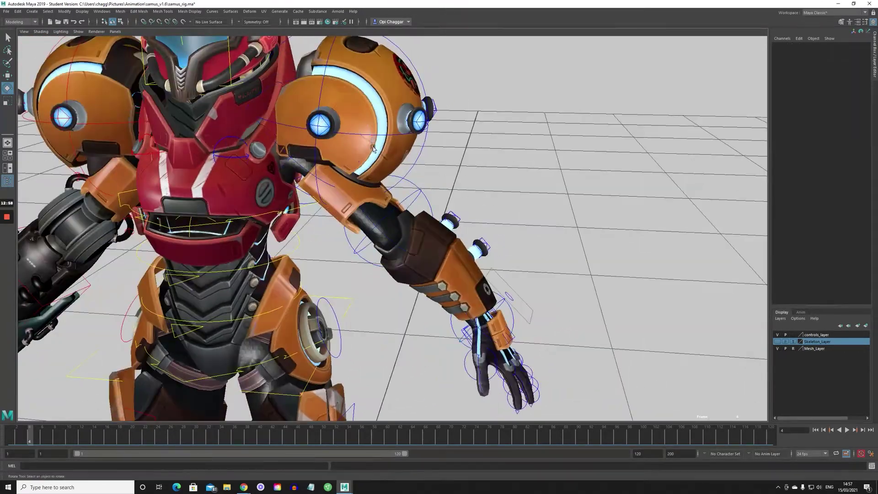
# Step: Try rotating the left forearm with the elbow control L_ArmFkElbow, and undo the rotation
pyautogui.keyDown('alt'); pyautogui.moveTo(367, 142); pyautogui.dragTo(380, 206); pyautogui.keyUp('alt')
pyautogui.click(397, 257)
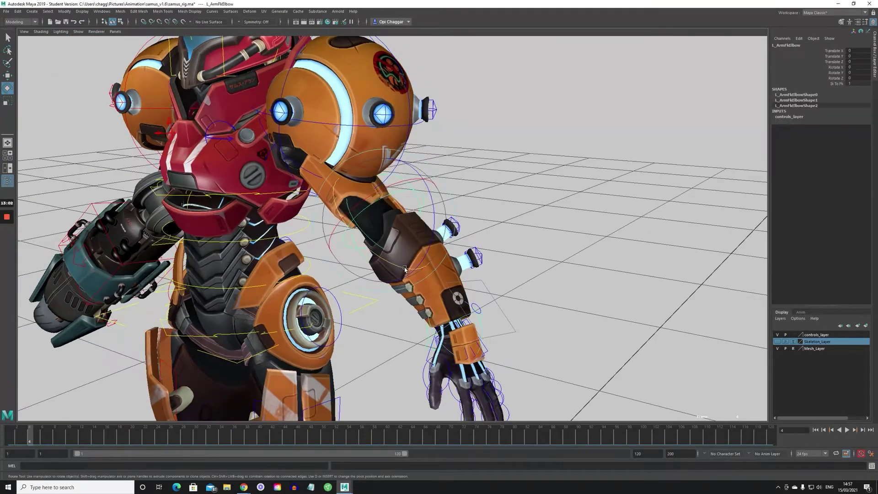
pyautogui.moveTo(402, 268); pyautogui.dragTo(328, 271)
pyautogui.hotkey('ctrl', 'z')
# Step: Try moving the left forearm's lower piston with piston_11Ctrl, and undo the movement
pyautogui.click(450, 271)
pyautogui.press('w')
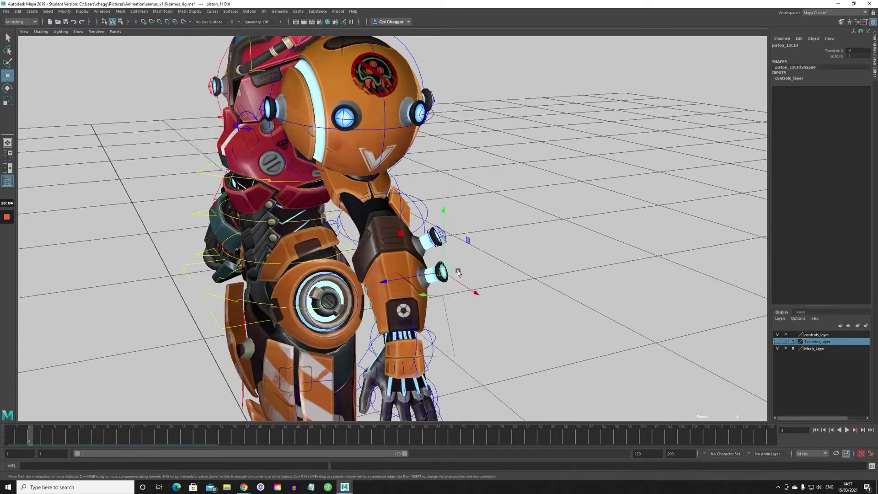
pyautogui.moveTo(455, 273); pyautogui.dragTo(439, 325)
pyautogui.hotkey('ctrl', 'z')
# Step: Select the left hand's pinky metacarpus control L__pinkyMetacarpusCtrl and inspect its channels
pyautogui.keyDown('alt'); pyautogui.moveTo(351, 380); pyautogui.dragTo(287, 269, button='middle'); pyautogui.keyUp('alt')
pyautogui.keyDown('alt'); pyautogui.moveTo(286, 269); pyautogui.dragTo(498, 266, button='right'); pyautogui.keyUp('alt')
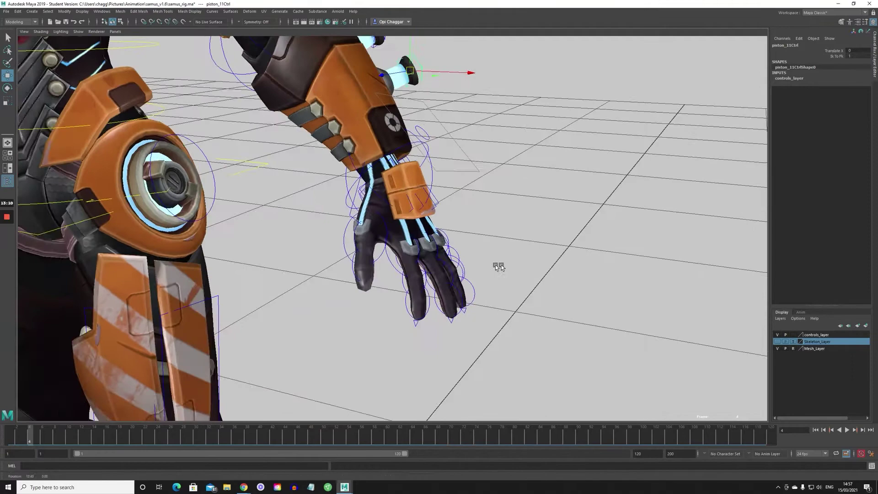
pyautogui.keyDown('alt'); pyautogui.moveTo(498, 267); pyautogui.dragTo(467, 244); pyautogui.keyUp('alt')
pyautogui.click(465, 223)
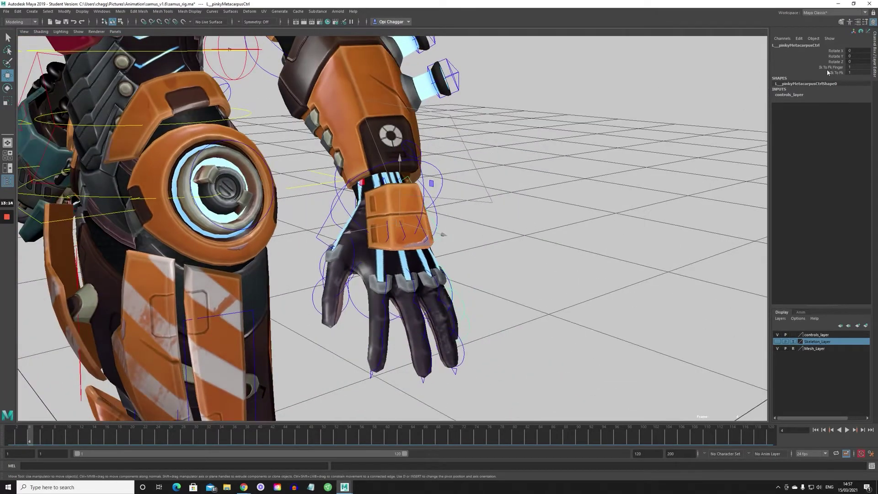
pyautogui.keyDown('alt'); pyautogui.moveTo(448, 261); pyautogui.dragTo(460, 254); pyautogui.keyUp('alt')
pyautogui.click(460, 256)
# Step: Try rotating a control on the left hand, undo the change, and clear the selection
pyautogui.keyDown('alt'); pyautogui.moveTo(459, 279); pyautogui.dragTo(426, 220, button='middle'); pyautogui.keyUp('alt')
pyautogui.keyDown('alt'); pyautogui.moveTo(426, 220); pyautogui.dragTo(452, 243, button='right'); pyautogui.keyUp('alt')
pyautogui.keyDown('alt'); pyautogui.moveTo(452, 242); pyautogui.dragTo(449, 297); pyautogui.keyUp('alt')
pyautogui.click(411, 234)
pyautogui.press('e')
pyautogui.hotkey('ctrl', 'z')
pyautogui.keyDown('alt'); pyautogui.moveTo(459, 132); pyautogui.dragTo(478, 133); pyautogui.keyUp('alt')
pyautogui.click(510, 135)
# Step: Rotate the left hand's pinky slightly with the metacarpus control L__pinkyMetacarpusCtrl
pyautogui.keyDown('alt'); pyautogui.moveTo(549, 149); pyautogui.dragTo(450, 183, button='right'); pyautogui.keyUp('alt')
pyautogui.keyDown('alt'); pyautogui.moveTo(398, 224); pyautogui.dragTo(423, 175); pyautogui.keyUp('alt')
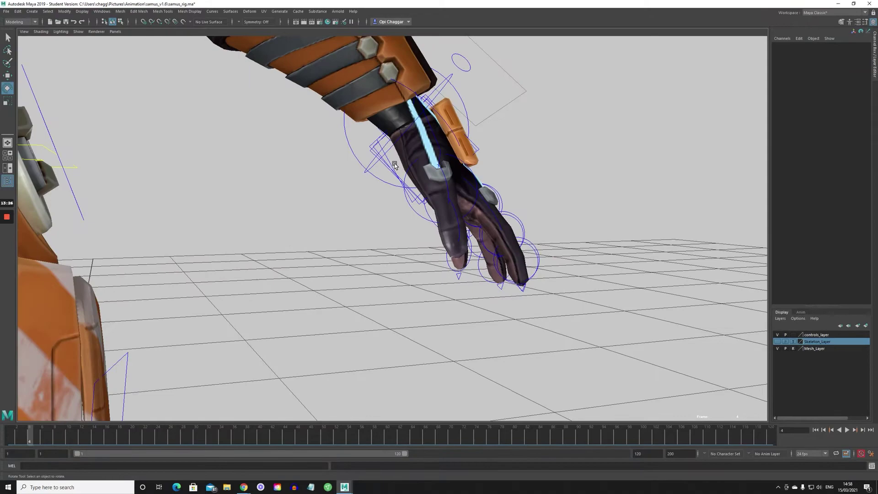
pyautogui.click(391, 165)
pyautogui.keyDown('alt'); pyautogui.moveTo(465, 209); pyautogui.dragTo(468, 189); pyautogui.keyUp('alt')
pyautogui.moveTo(414, 196); pyautogui.dragTo(480, 196)
# Step: Set Ik To Fk to 0 on L__pinkyMetacarpusCtrl to try the arm's IK mode, and undo the switch
pyautogui.click(843, 73)
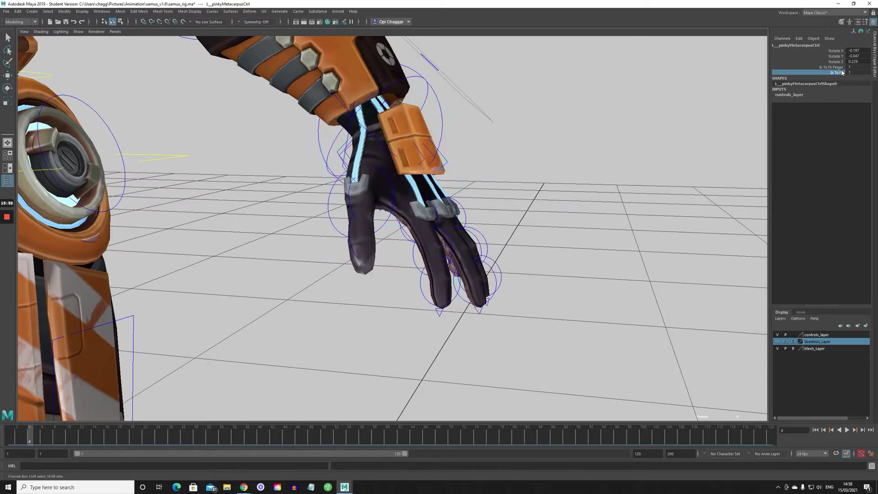
pyautogui.write('0')
pyautogui.press('Return')
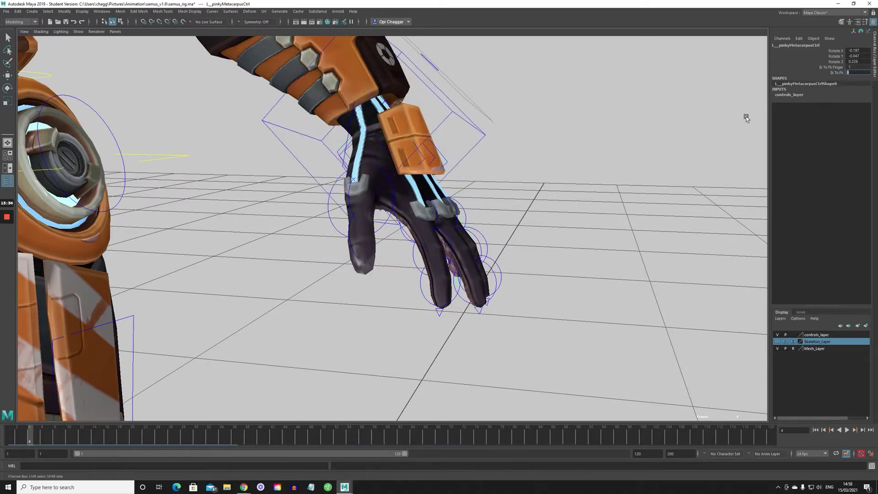
pyautogui.scroll(-8, 364, 197)
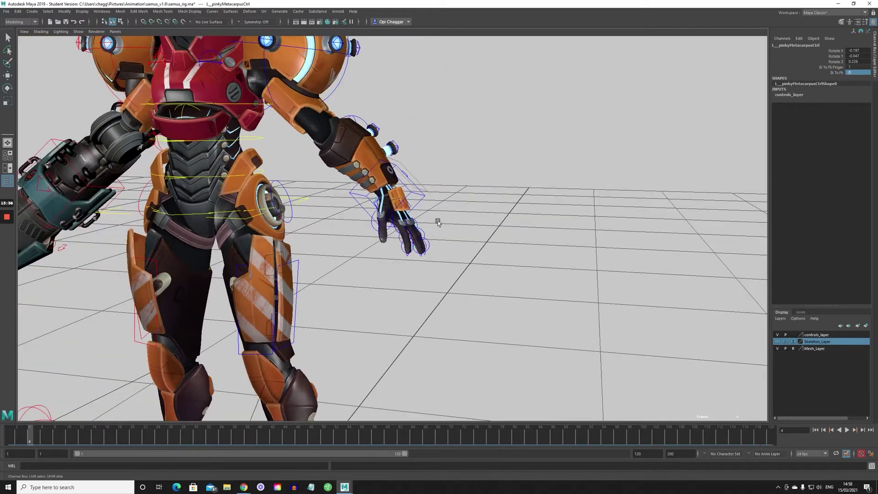
pyautogui.press('e')
pyautogui.hotkey('ctrl', 'z')
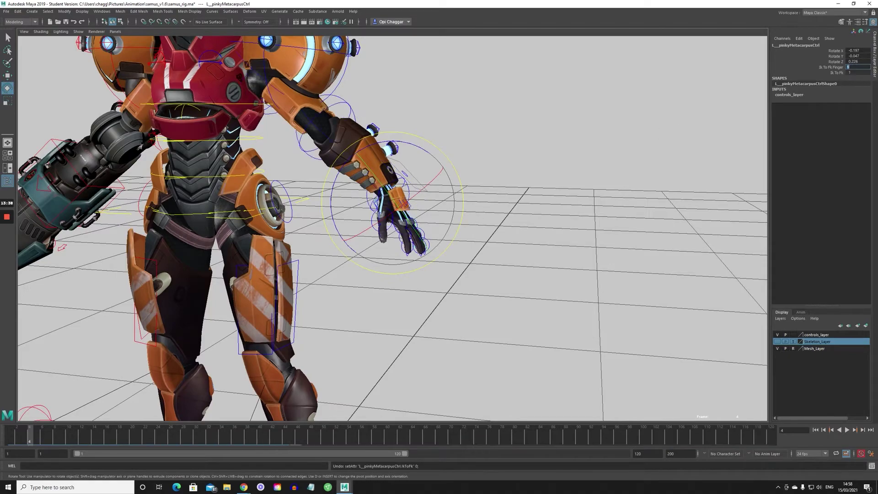
# Step: With Ik To Fk Finger set to 0, try moving the left pinky using L__pinkyIkHandleCtrl, and undo the trial changes
pyautogui.keyDown('alt'); pyautogui.moveTo(260, 239); pyautogui.dragTo(393, 198, button='right'); pyautogui.keyUp('alt')
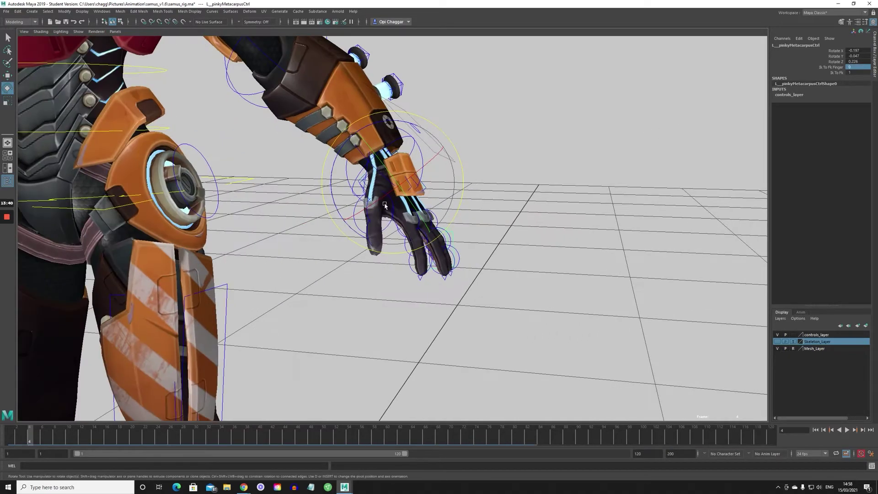
pyautogui.keyDown('alt'); pyautogui.moveTo(393, 198); pyautogui.dragTo(370, 216); pyautogui.keyUp('alt')
pyautogui.click(419, 266)
pyautogui.press('w')
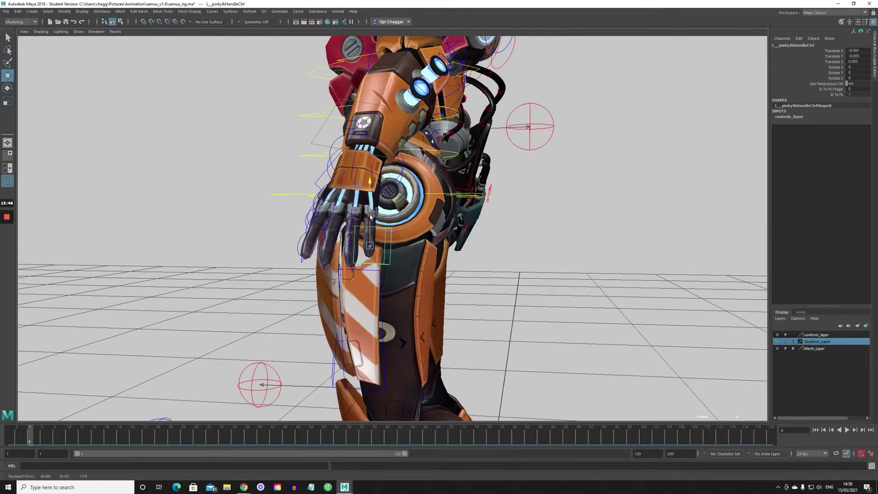
pyautogui.hotkey('ctrl', 'z')
pyautogui.hotkey('ctrl', 'z')
pyautogui.click(268, 222)
pyautogui.keyDown('alt'); pyautogui.moveTo(268, 221); pyautogui.dragTo(348, 226); pyautogui.keyUp('alt')
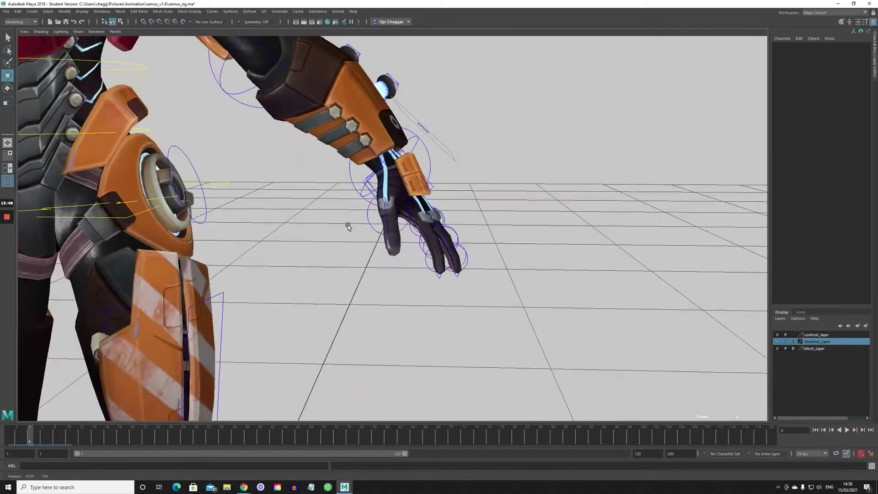
# Step: Examine the right arm's cannon and its controls from the front and the side
pyautogui.keyDown('alt'); pyautogui.moveTo(391, 267); pyautogui.dragTo(294, 268, button='right'); pyautogui.keyUp('alt')
pyautogui.keyDown('alt'); pyautogui.moveTo(294, 269); pyautogui.dragTo(412, 296, button='middle'); pyautogui.keyUp('alt')
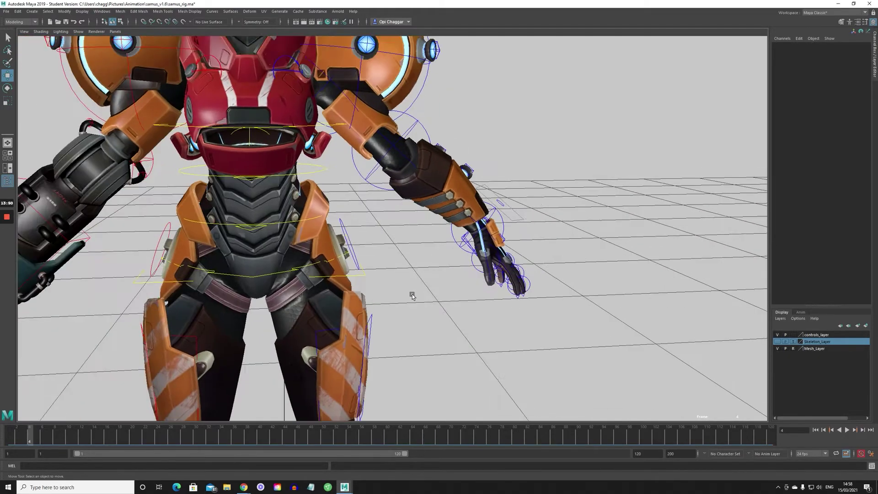
pyautogui.keyDown('alt'); pyautogui.moveTo(346, 255); pyautogui.dragTo(415, 259); pyautogui.keyUp('alt')
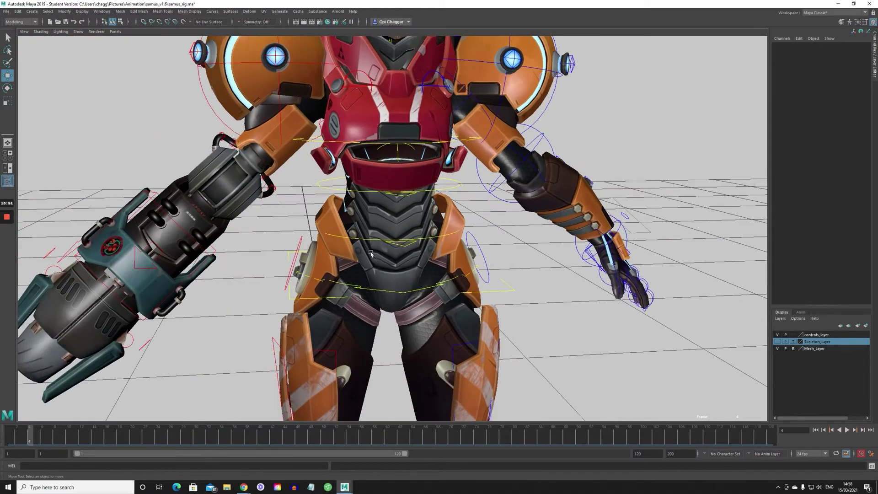
pyautogui.keyDown('alt'); pyautogui.moveTo(231, 242); pyautogui.dragTo(259, 249); pyautogui.keyUp('alt')
pyautogui.keyDown('alt'); pyautogui.moveTo(306, 253); pyautogui.dragTo(305, 212, button='middle'); pyautogui.keyUp('alt')
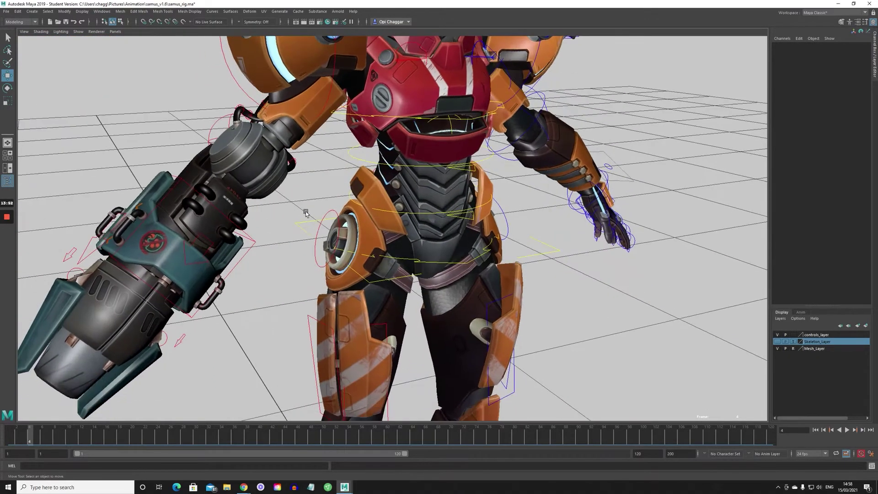
pyautogui.keyDown('alt'); pyautogui.moveTo(224, 199); pyautogui.dragTo(287, 215); pyautogui.keyUp('alt')
pyautogui.keyDown('alt'); pyautogui.moveTo(386, 224); pyautogui.dragTo(307, 136, button='middle'); pyautogui.keyUp('alt')
pyautogui.keyDown('alt'); pyautogui.moveTo(302, 150); pyautogui.dragTo(222, 171, button='right'); pyautogui.keyUp('alt')
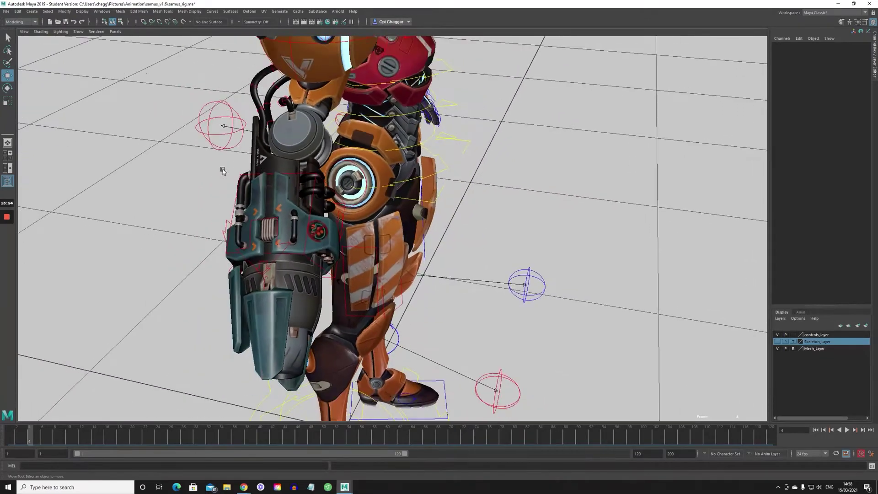
pyautogui.keyDown('alt'); pyautogui.moveTo(221, 170); pyautogui.dragTo(384, 196); pyautogui.keyUp('alt')
pyautogui.keyDown('alt'); pyautogui.moveTo(384, 196); pyautogui.dragTo(398, 207, button='middle'); pyautogui.keyUp('alt')
pyautogui.keyDown('alt'); pyautogui.moveTo(397, 207); pyautogui.dragTo(357, 169); pyautogui.keyUp('alt')
# Step: Try a control on the right arm cannon, undo the change, and select the guard control R_Guard_00Ctrl
pyautogui.click(351, 173)
pyautogui.hotkey('ctrl', 'z')
pyautogui.keyDown('alt'); pyautogui.moveTo(362, 224); pyautogui.dragTo(324, 242); pyautogui.keyUp('alt')
pyautogui.click(343, 248)
pyautogui.scroll(3, 363, 254)
pyautogui.keyDown('alt'); pyautogui.moveTo(337, 263); pyautogui.dragTo(379, 229, button='middle'); pyautogui.keyUp('alt')
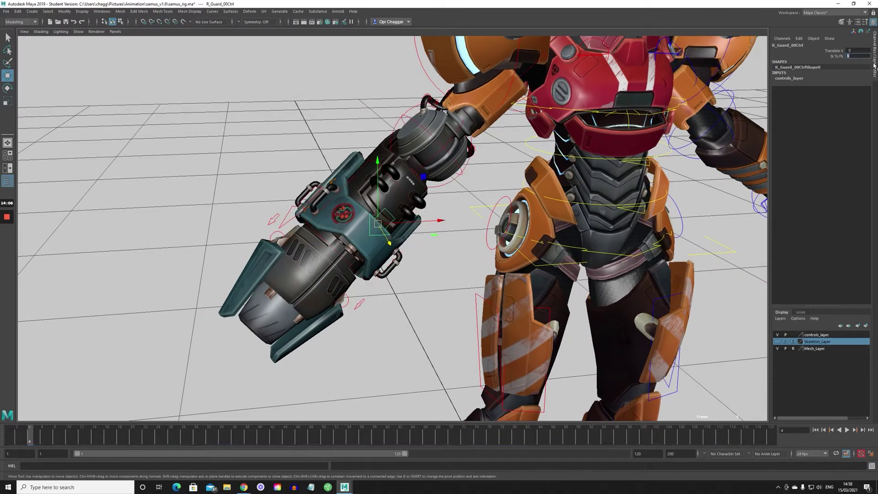
pyautogui.keyDown('alt'); pyautogui.moveTo(480, 173); pyautogui.dragTo(494, 155); pyautogui.keyUp('alt')
# Step: Try rotating the right arm with its FK shoulder control R_ArmFkShoulder, and undo the rotation
pyautogui.click(528, 76)
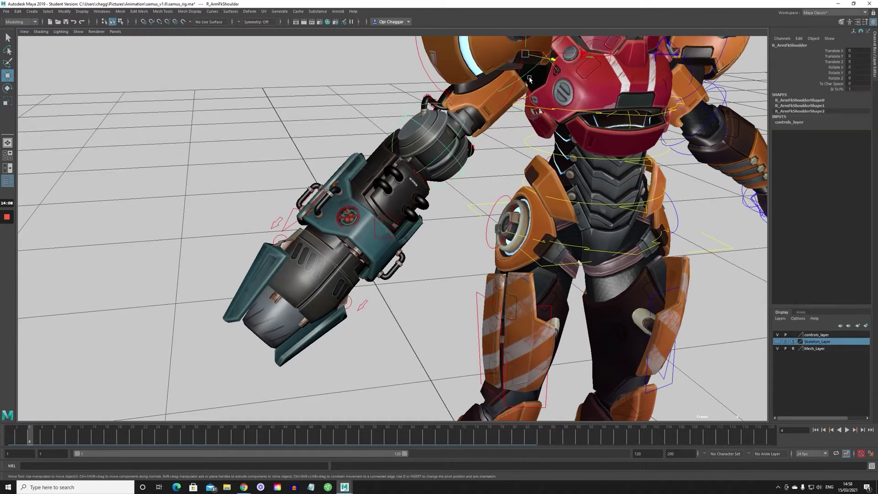
pyautogui.press('e')
pyautogui.moveTo(512, 87); pyautogui.dragTo(497, 97)
pyautogui.hotkey('ctrl', 'z')
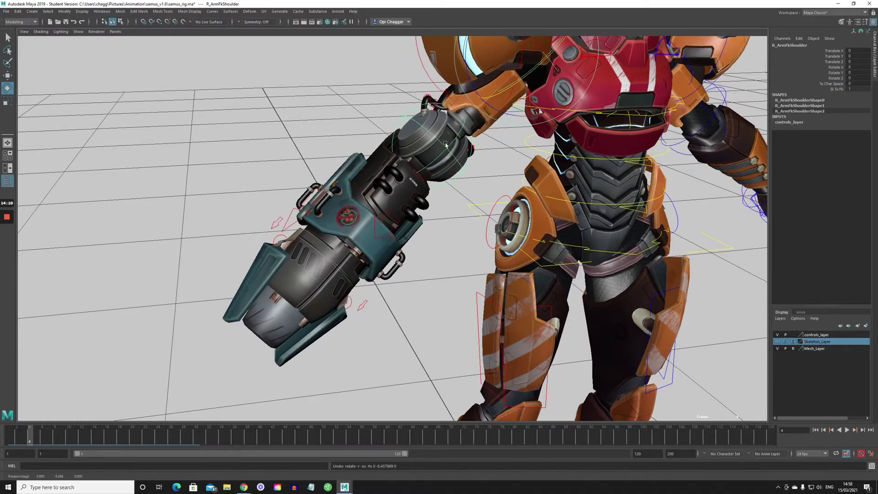
# Step: Try bending the right arm with the elbow control R_ArmFkElbow, and undo the rotation
pyautogui.click(445, 144)
pyautogui.moveTo(426, 174); pyautogui.dragTo(487, 196)
pyautogui.hotkey('ctrl', 'z')
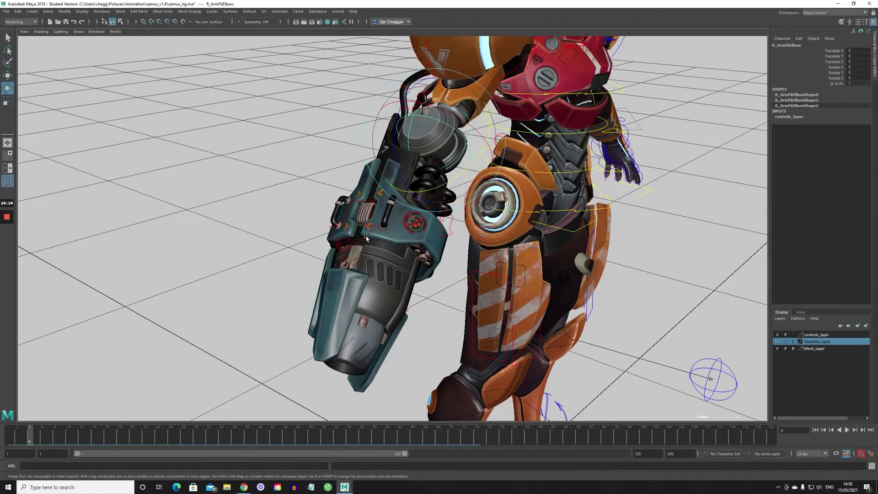
# Step: Select the cannon control R_Gun0Ctrl, try spinning the barrel with Rotate Barrel, and undo the change
pyautogui.click(366, 238)
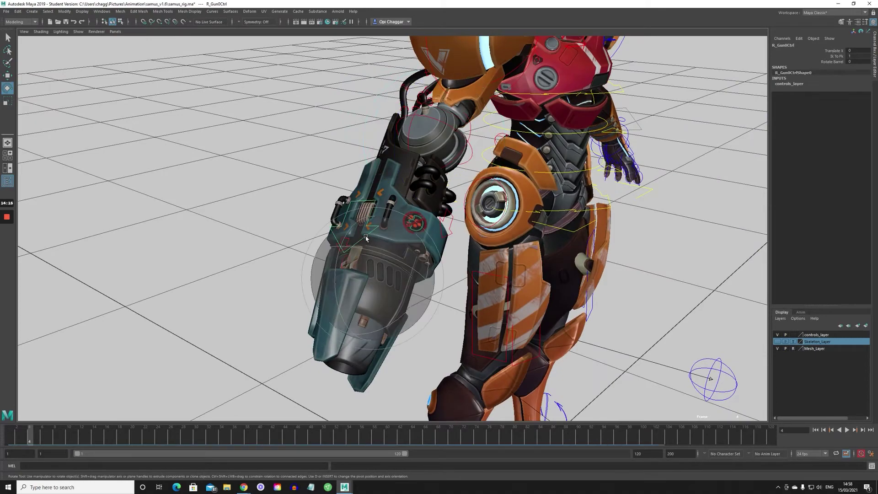
pyautogui.click(831, 61)
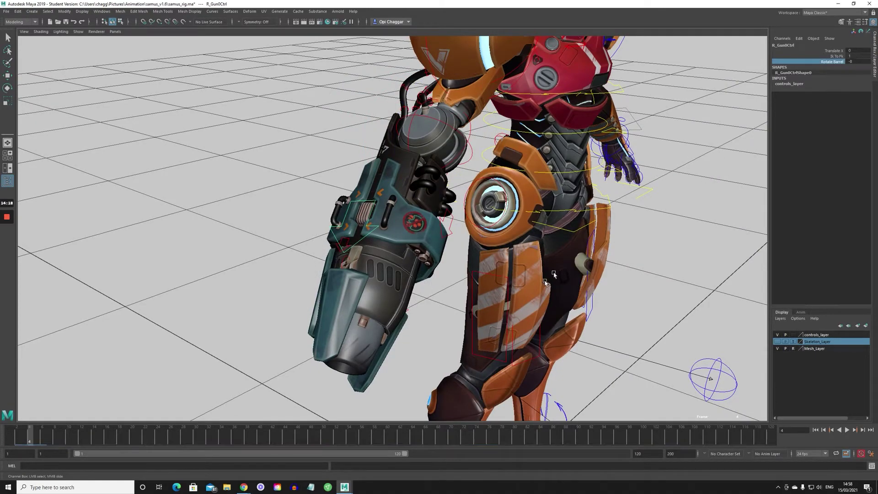
pyautogui.moveTo(554, 274); pyautogui.dragTo(567, 272, button='middle')
pyautogui.keyDown('alt'); pyautogui.moveTo(567, 272); pyautogui.dragTo(349, 300); pyautogui.keyUp('alt')
pyautogui.keyDown('alt'); pyautogui.moveTo(349, 300); pyautogui.dragTo(429, 257, button='middle'); pyautogui.keyUp('alt')
pyautogui.scroll(5, 428, 257)
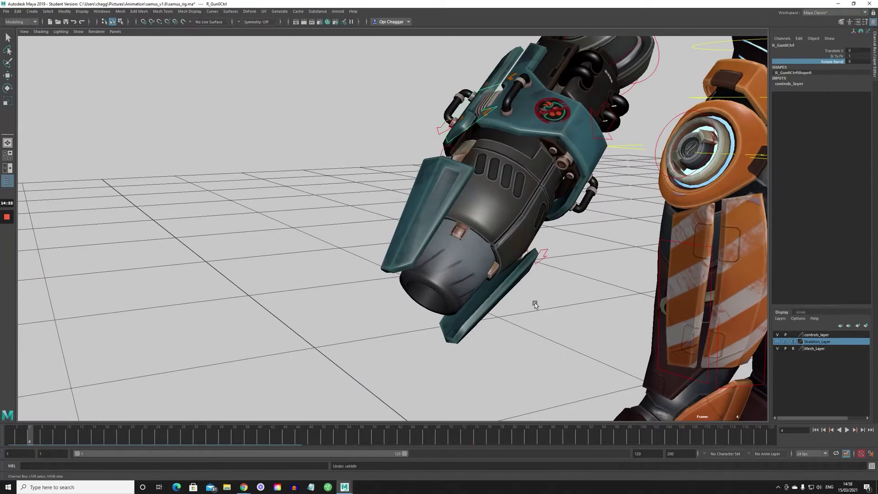
# Step: Keyframe the cannon's Rotate Barrel on R_Gun0Ctrl at frames 1 and 60, and play back the barrel spin
pyautogui.press('s')
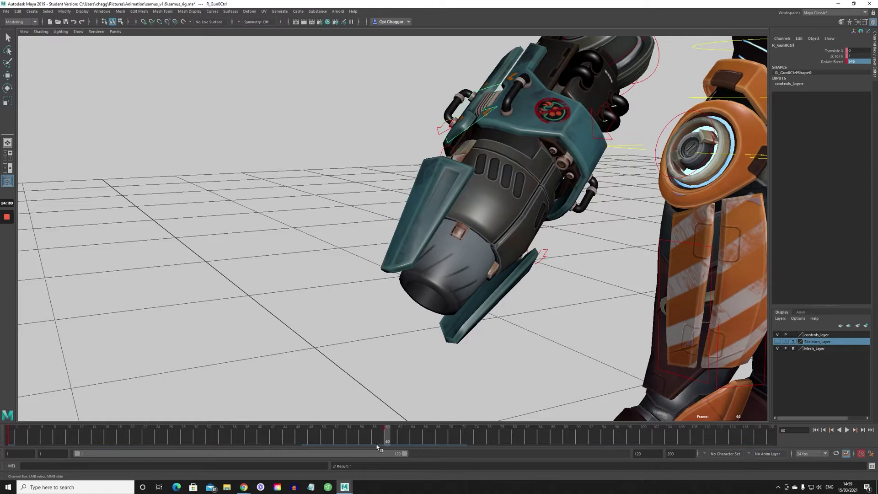
pyautogui.moveTo(366, 432); pyautogui.dragTo(344, 430)
pyautogui.hotkey('alt', 'v')
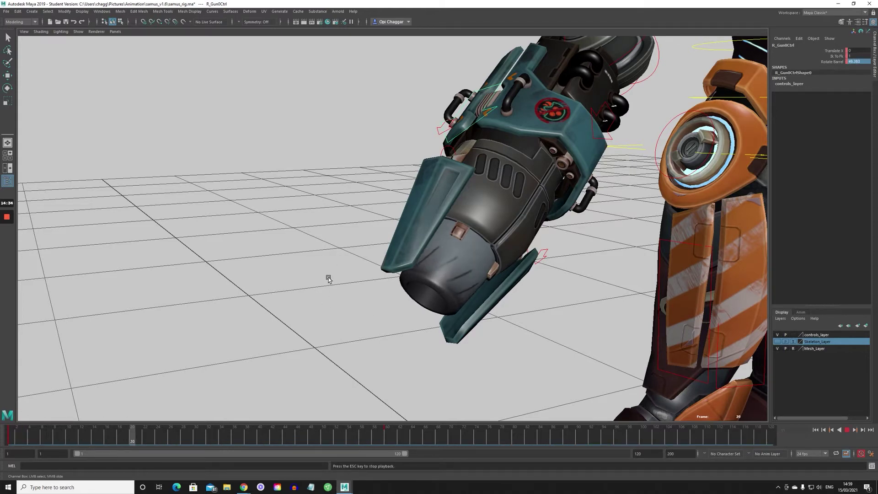
pyautogui.press('Escape')
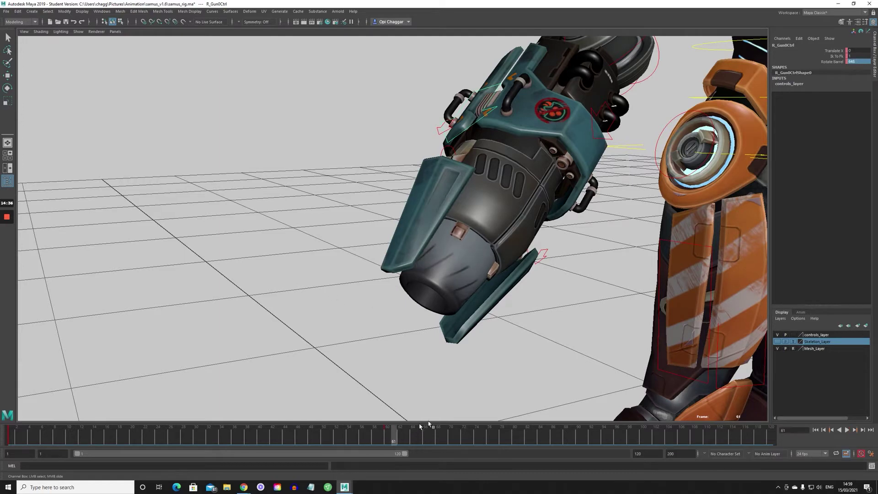
# Step: Delete the cannon's barrel spin keyframes around frame 60 and at frame 1 from the timeline
pyautogui.keyDown('shift'); pyautogui.moveTo(418, 439); pyautogui.dragTo(330, 438); pyautogui.keyUp('shift')
pyautogui.rightClick(394, 437)
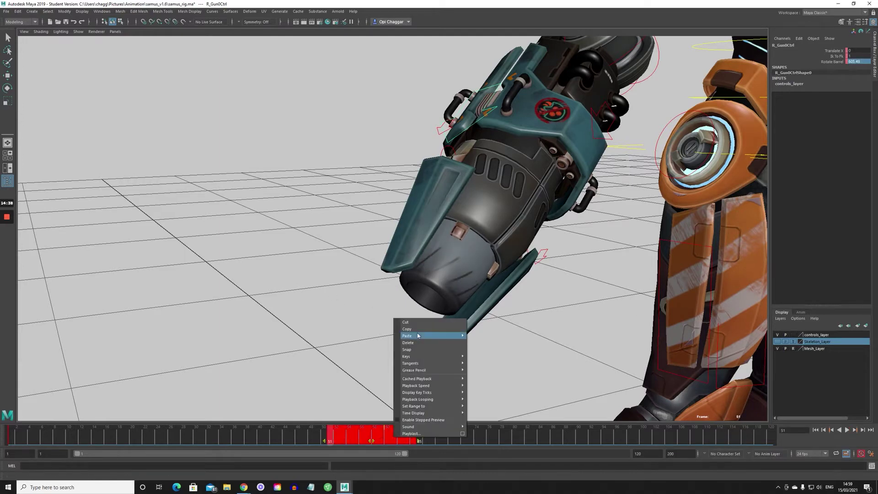
pyautogui.click(425, 342)
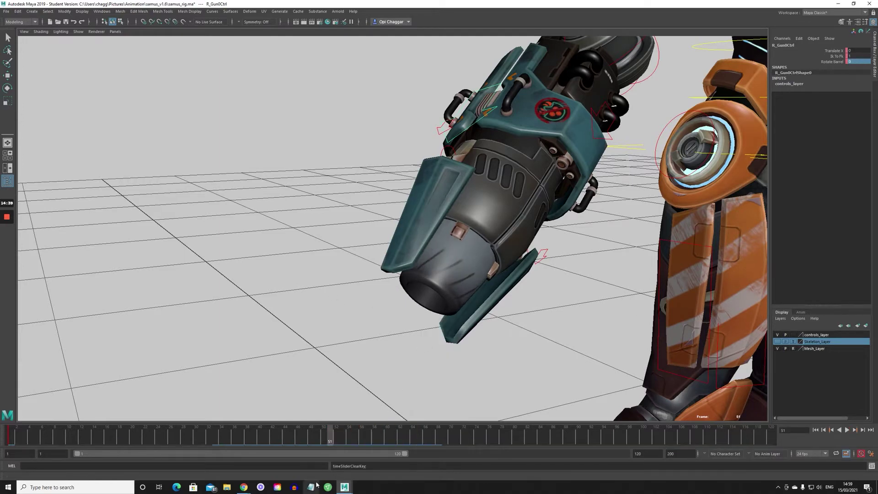
pyautogui.rightClick(25, 435)
pyautogui.click(48, 346)
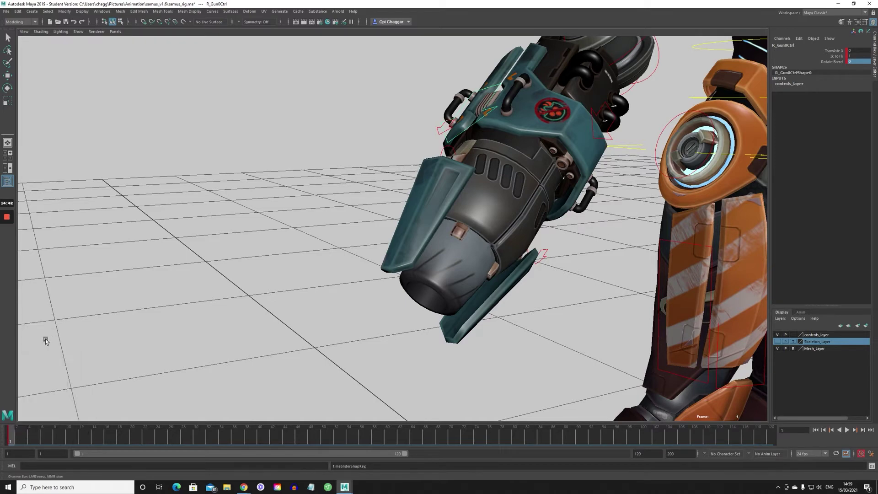
pyautogui.rightClick(14, 432)
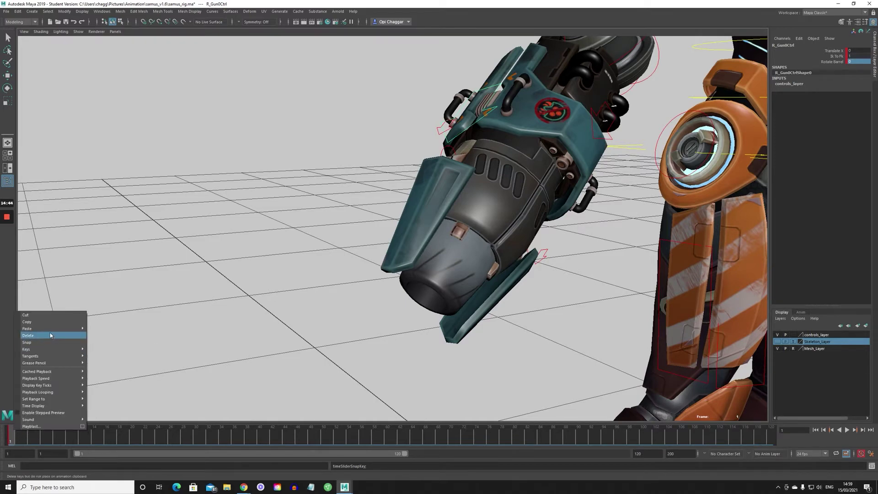
pyautogui.click(51, 336)
# Step: Try sliding the cannon barrel along Translate X with R_Gun0Ctrl, and undo the move
pyautogui.keyDown('alt'); pyautogui.moveTo(464, 278); pyautogui.dragTo(521, 235); pyautogui.keyUp('alt')
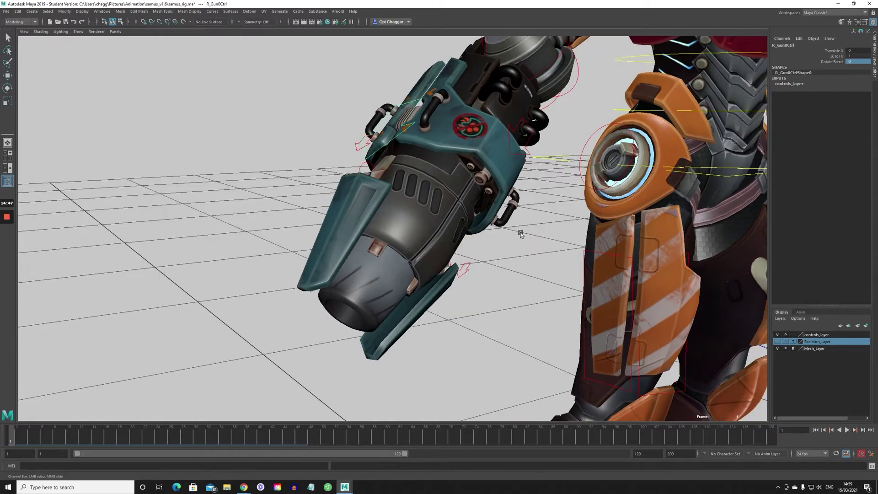
pyautogui.click(826, 51)
pyautogui.keyDown('alt'); pyautogui.moveTo(433, 248); pyautogui.dragTo(458, 268); pyautogui.keyUp('alt')
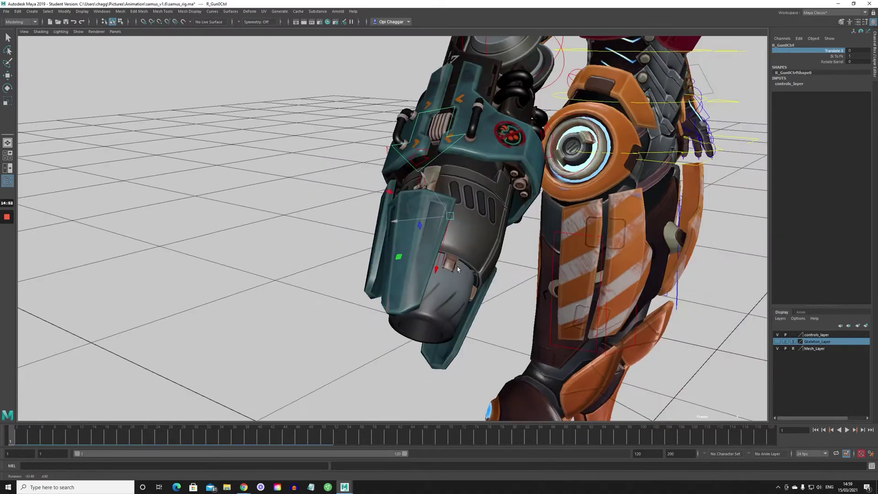
pyautogui.moveTo(443, 268); pyautogui.dragTo(424, 291, button='middle')
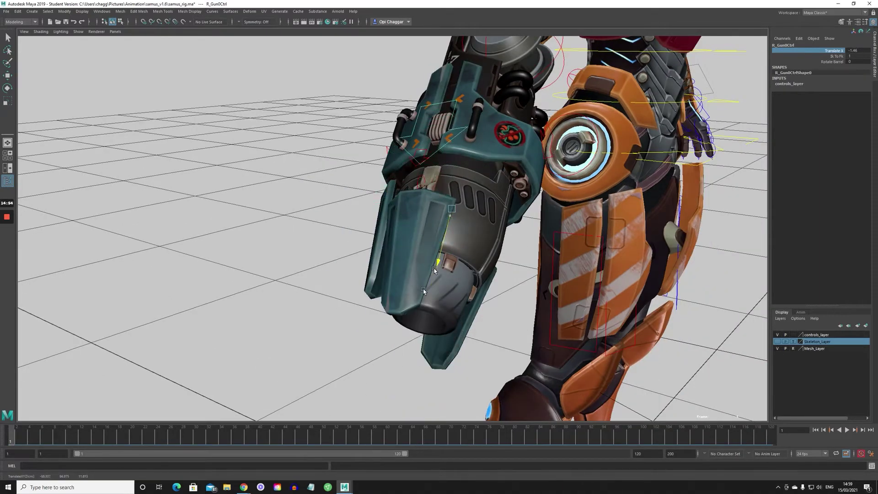
pyautogui.moveTo(424, 291); pyautogui.dragTo(464, 236)
pyautogui.hotkey('ctrl', 'z')
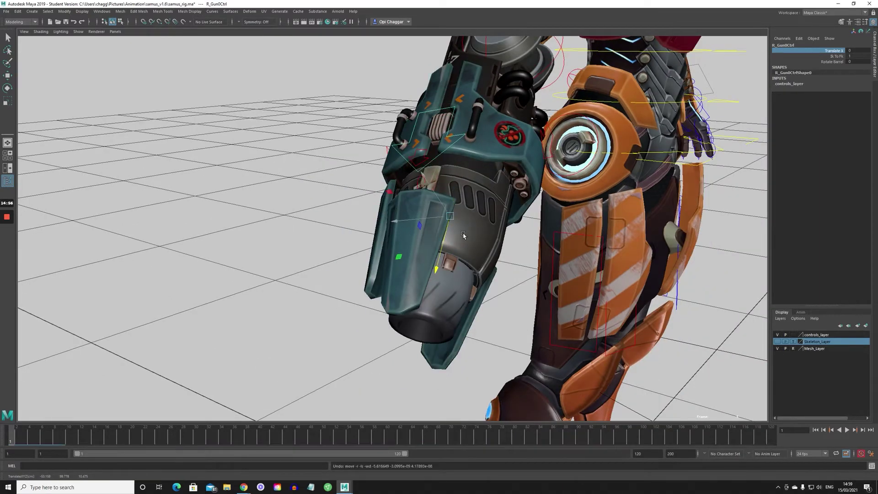
pyautogui.hotkey('ctrl', 'z')
# Step: Try opening the cannon's upper guard flap by rotating R_GuardFlap_01Ctrl, and undo the rotations
pyautogui.keyDown('alt'); pyautogui.moveTo(473, 277); pyautogui.dragTo(474, 261); pyautogui.keyUp('alt')
pyautogui.keyDown('alt'); pyautogui.moveTo(473, 261); pyautogui.dragTo(496, 300, button='middle'); pyautogui.keyUp('alt')
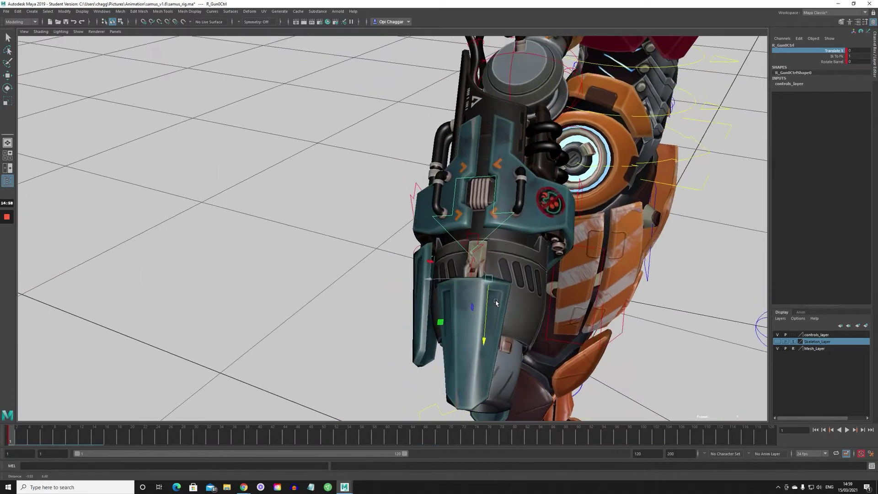
pyautogui.keyDown('alt'); pyautogui.moveTo(496, 299); pyautogui.dragTo(526, 276); pyautogui.keyUp('alt')
pyautogui.click(363, 269)
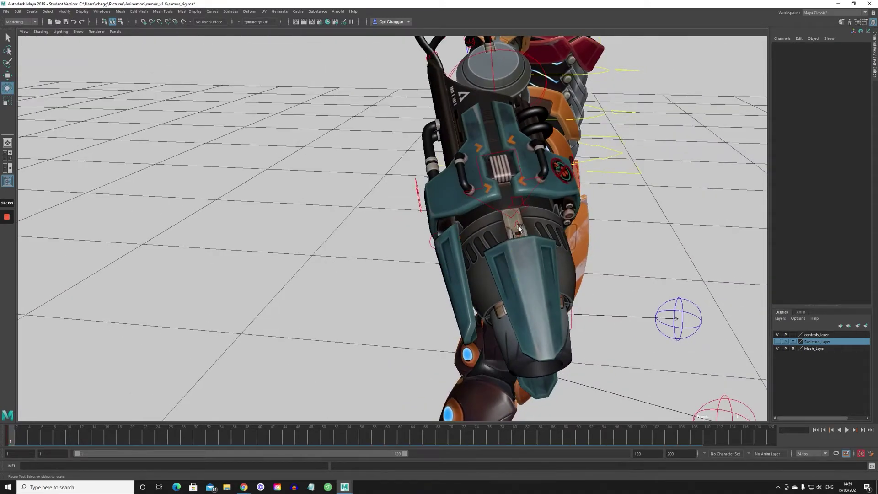
pyautogui.click(521, 227)
pyautogui.moveTo(526, 229); pyautogui.dragTo(382, 196)
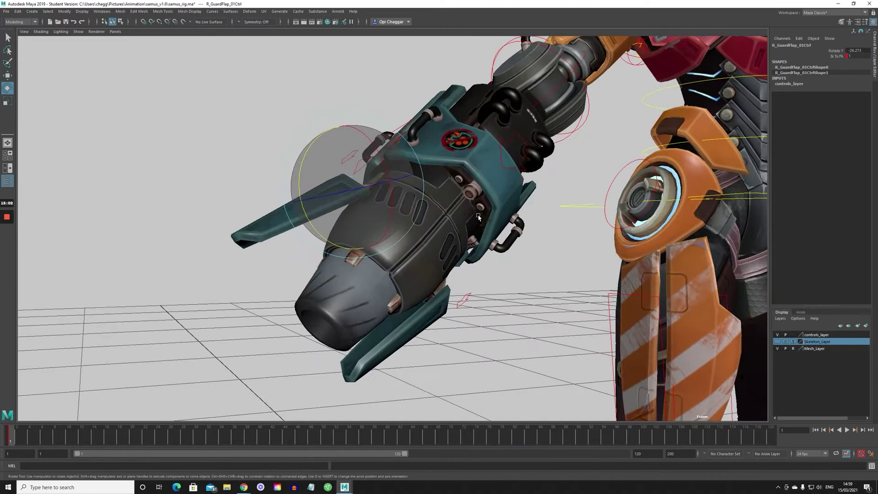
pyautogui.hotkey('ctrl', 'z')
pyautogui.moveTo(302, 205)
pyautogui.mouseDown()
pyautogui.moveTo(309, 160)
pyautogui.moveTo(312, 192)
pyautogui.mouseUp()
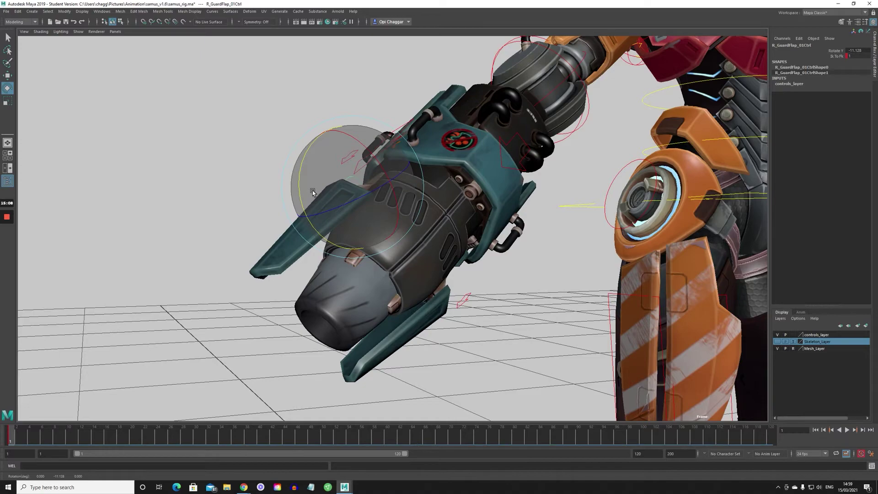
pyautogui.hotkey('ctrl', 'z')
# Step: Select the lower guard flap's arrow control R_GuardFlap_20Ctrl, try adjusting the flap with its circular control, and undo the change
pyautogui.keyDown('alt'); pyautogui.moveTo(468, 259); pyautogui.dragTo(441, 251); pyautogui.keyUp('alt')
pyautogui.click(380, 252)
pyautogui.keyDown('alt'); pyautogui.moveTo(402, 290); pyautogui.dragTo(423, 293); pyautogui.keyUp('alt')
pyautogui.keyDown('alt'); pyautogui.moveTo(423, 294); pyautogui.dragTo(440, 289, button='middle'); pyautogui.keyUp('alt')
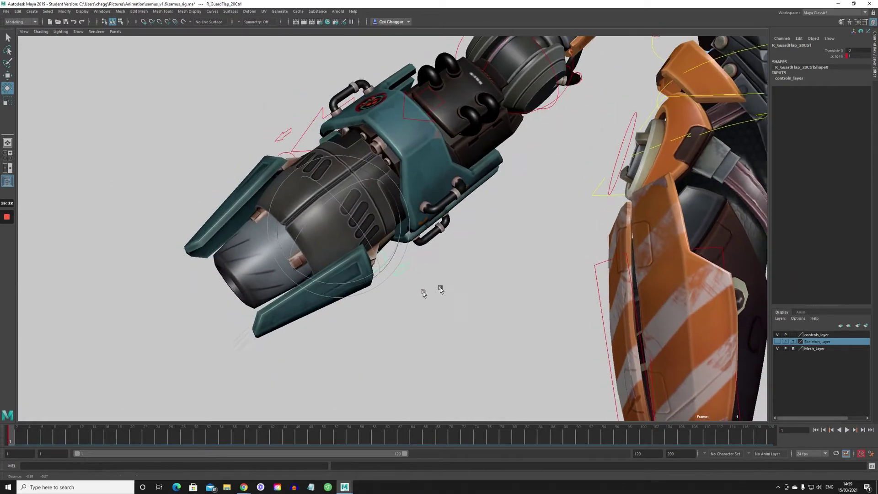
pyautogui.keyDown('alt'); pyautogui.moveTo(440, 289); pyautogui.dragTo(491, 311, button='right'); pyautogui.keyUp('alt')
pyautogui.keyDown('alt'); pyautogui.moveTo(491, 311); pyautogui.dragTo(454, 306); pyautogui.keyUp('alt')
pyautogui.click(390, 306)
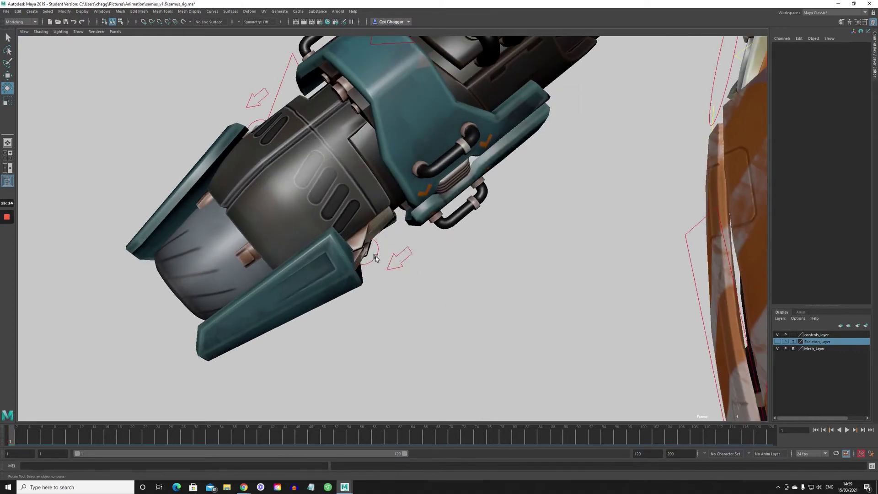
pyautogui.click(377, 258)
pyautogui.moveTo(410, 276); pyautogui.dragTo(388, 276)
pyautogui.hotkey('ctrl', 'z')
pyautogui.click(472, 375)
# Step: Bend the right arm at the elbow by rotating the FK control R_ArmFkElbow
pyautogui.keyDown('alt'); pyautogui.moveTo(482, 362); pyautogui.dragTo(375, 346, button='right'); pyautogui.keyUp('alt')
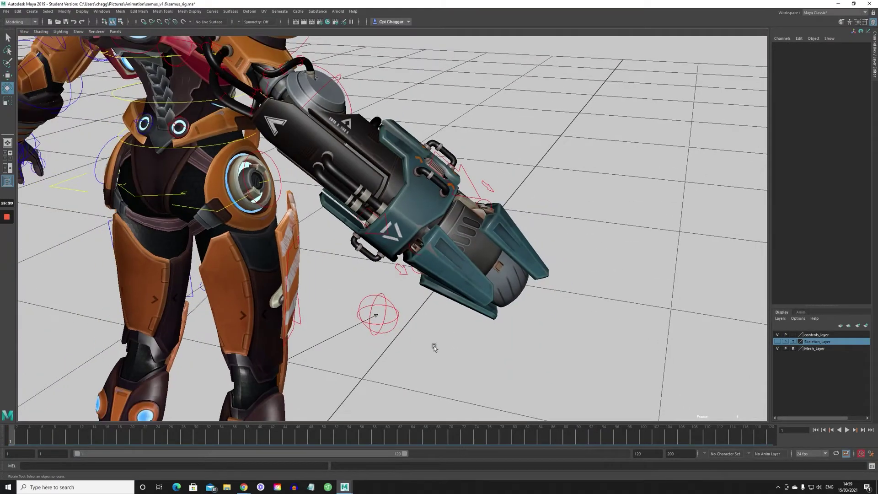
pyautogui.keyDown('alt'); pyautogui.moveTo(434, 347); pyautogui.dragTo(350, 296); pyautogui.keyUp('alt')
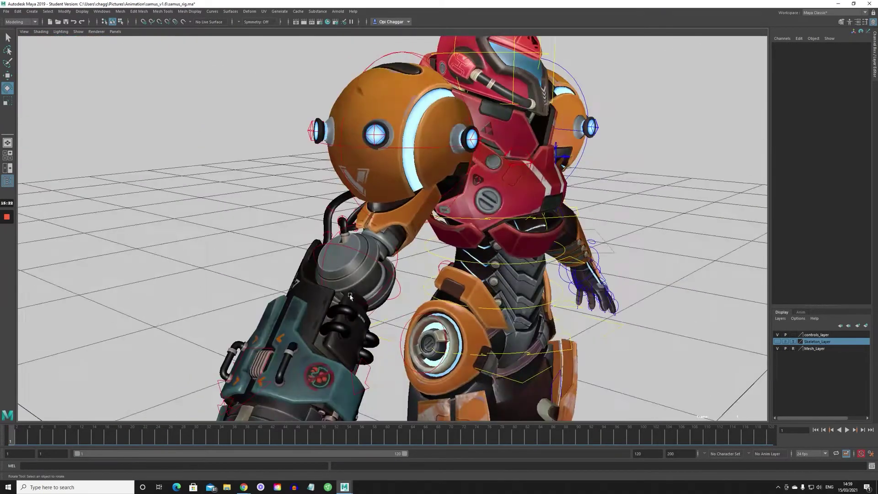
pyautogui.click(361, 251)
pyautogui.moveTo(361, 251); pyautogui.dragTo(406, 270)
pyautogui.keyDown('alt'); pyautogui.moveTo(405, 269); pyautogui.dragTo(526, 286); pyautogui.keyUp('alt')
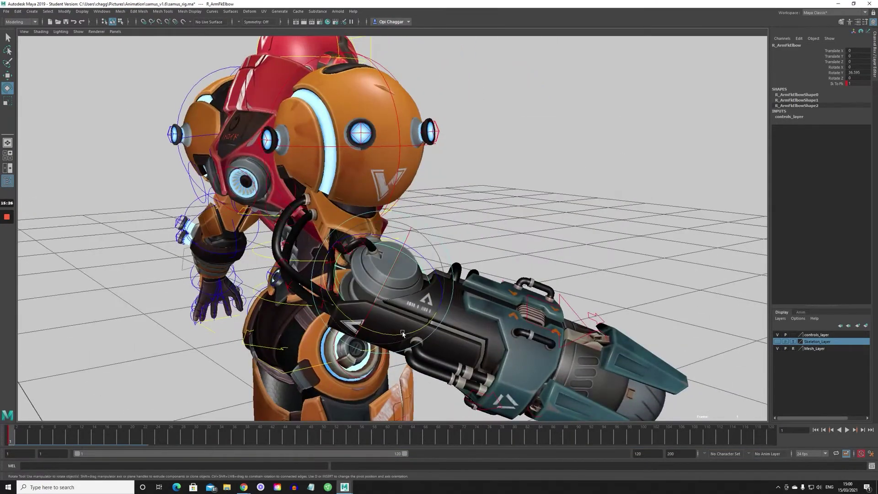
pyautogui.moveTo(401, 334); pyautogui.dragTo(434, 333)
# Step: Try moving the tube at the right elbow with R_Tube41Ctrl, and undo the moves
pyautogui.scroll(4, 442, 346)
pyautogui.keyDown('alt'); pyautogui.moveTo(151, 197); pyautogui.dragTo(223, 240); pyautogui.keyUp('alt')
pyautogui.click(231, 221)
pyautogui.press('w')
pyautogui.hotkey('ctrl', 'z')
pyautogui.keyDown('alt'); pyautogui.moveTo(403, 292); pyautogui.dragTo(408, 256); pyautogui.keyUp('alt')
pyautogui.scroll(2, 362, 303)
pyautogui.hotkey('ctrl', 'z')
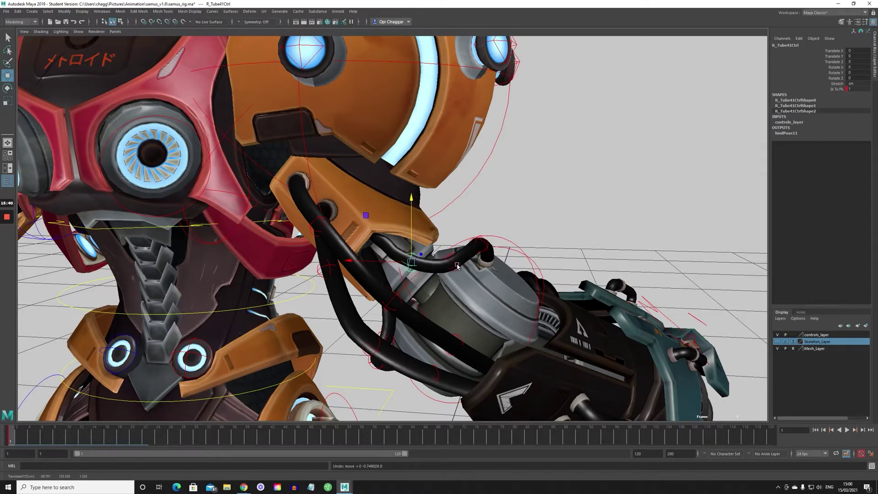
# Step: Select the neighbouring tube control R_Tube42Ctrl, try moving the tube, and restore its position
pyautogui.click(458, 265)
pyautogui.moveTo(461, 252); pyautogui.dragTo(422, 264)
pyautogui.keyDown('alt'); pyautogui.moveTo(417, 304); pyautogui.dragTo(440, 314); pyautogui.keyUp('alt')
pyautogui.keyDown('alt'); pyautogui.moveTo(473, 351); pyautogui.dragTo(455, 320); pyautogui.keyUp('alt')
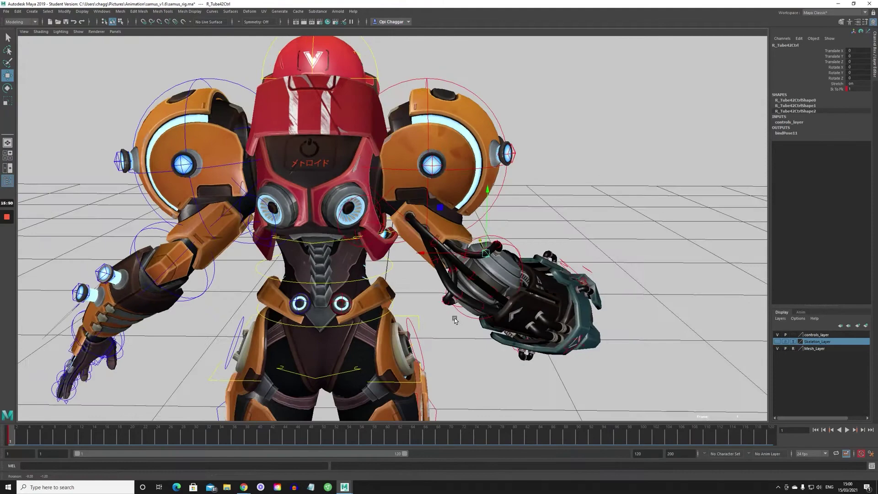
# Step: Try rotating and moving the right back thruster with R_thruster0Ctrl, and undo both changes
pyautogui.scroll(2, 439, 316)
pyautogui.moveTo(378, 294)
pyautogui.keyDown('alt'); pyautogui.mouseDown(button='middle')
pyautogui.moveTo(352, 286)
pyautogui.moveTo(387, 306)
pyautogui.mouseUp(button='middle'); pyautogui.keyUp('alt')
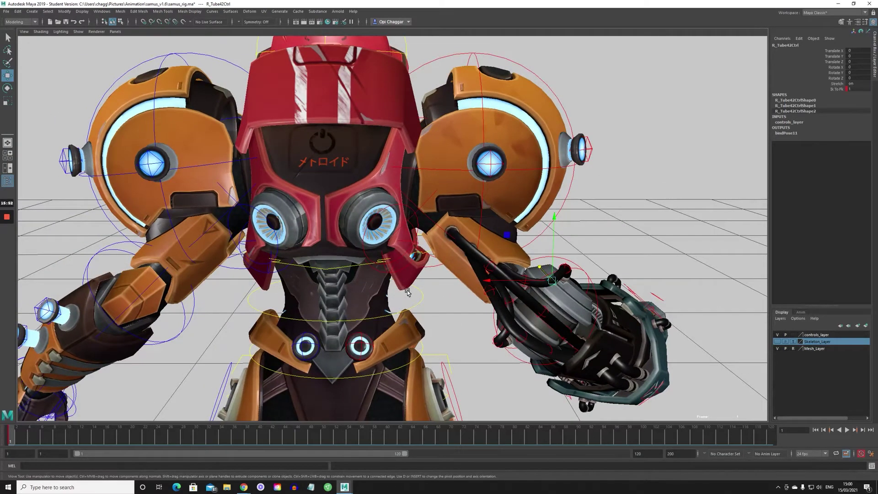
pyautogui.keyDown('alt'); pyautogui.moveTo(439, 316); pyautogui.dragTo(399, 303); pyautogui.keyUp('alt')
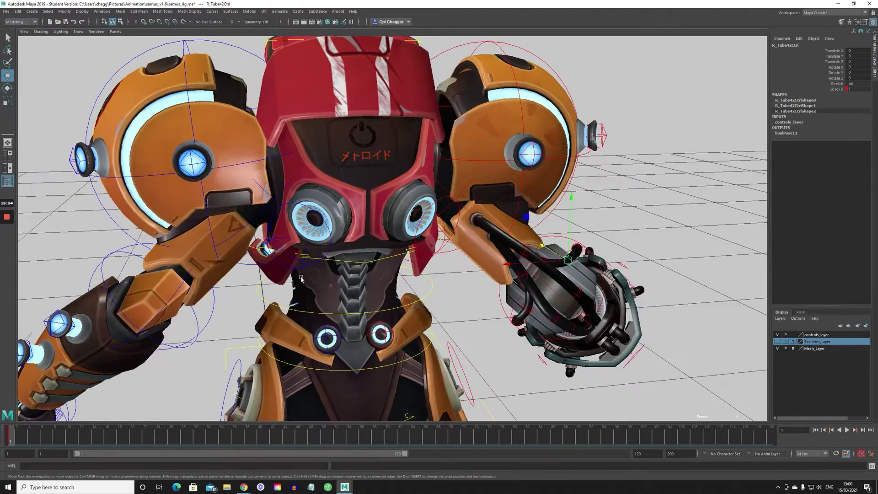
pyautogui.keyDown('alt'); pyautogui.moveTo(300, 276); pyautogui.dragTo(379, 253, button='right'); pyautogui.keyUp('alt')
pyautogui.keyDown('alt'); pyautogui.moveTo(374, 253); pyautogui.dragTo(356, 237); pyautogui.keyUp('alt')
pyautogui.click(368, 194)
pyautogui.keyDown('alt'); pyautogui.moveTo(368, 194); pyautogui.dragTo(408, 180); pyautogui.keyUp('alt')
pyautogui.press('e')
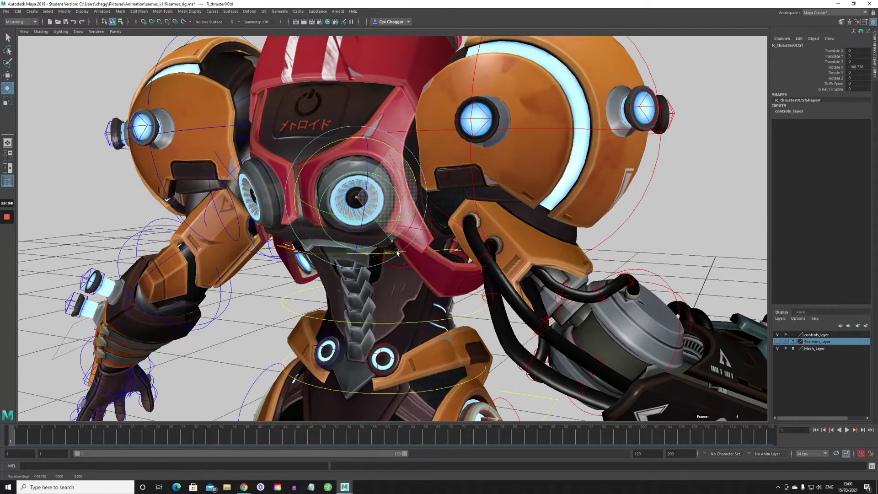
pyautogui.moveTo(308, 137); pyautogui.dragTo(313, 139)
pyautogui.hotkey('ctrl', 'z')
pyautogui.press('w')
pyautogui.keyDown('alt'); pyautogui.moveTo(361, 197); pyautogui.dragTo(384, 263); pyautogui.keyUp('alt')
pyautogui.hotkey('ctrl', 'z')
# Step: Try rotating the left back thruster with L_thruster0Ctrl, and undo the rotation
pyautogui.keyDown('alt'); pyautogui.moveTo(284, 266); pyautogui.dragTo(327, 236); pyautogui.keyUp('alt')
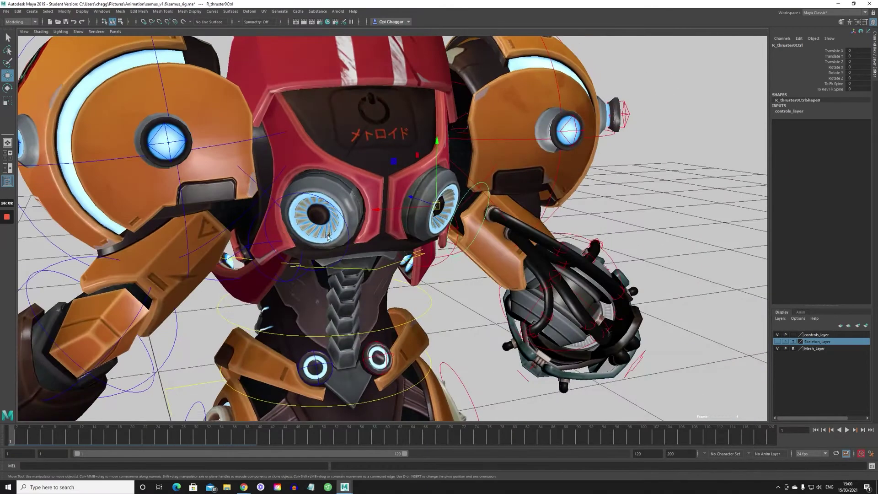
pyautogui.keyDown('alt'); pyautogui.moveTo(386, 294); pyautogui.dragTo(345, 177, button='middle'); pyautogui.keyUp('alt')
pyautogui.press('e')
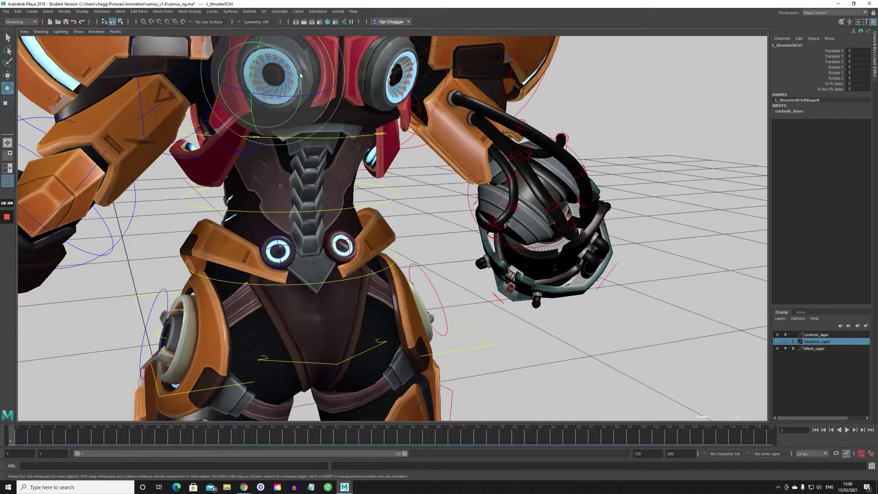
pyautogui.moveTo(331, 60); pyautogui.dragTo(302, 260)
pyautogui.hotkey('ctrl', 'z')
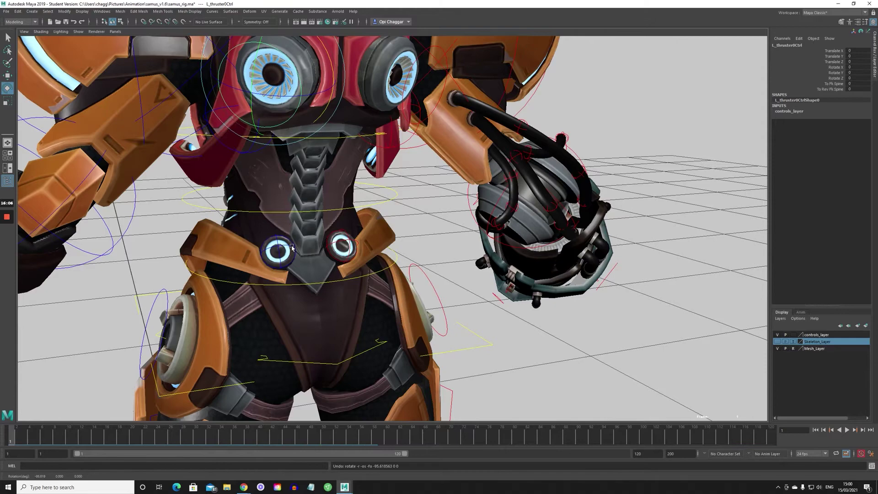
# Step: Try rotating and moving the left hip guard with L_HipGuardCtrl, and undo the changes
pyautogui.click(303, 262)
pyautogui.moveTo(317, 323); pyautogui.dragTo(300, 323)
pyautogui.hotkey('ctrl', 'z')
pyautogui.keyDown('alt'); pyautogui.moveTo(274, 316); pyautogui.dragTo(529, 313); pyautogui.keyUp('alt')
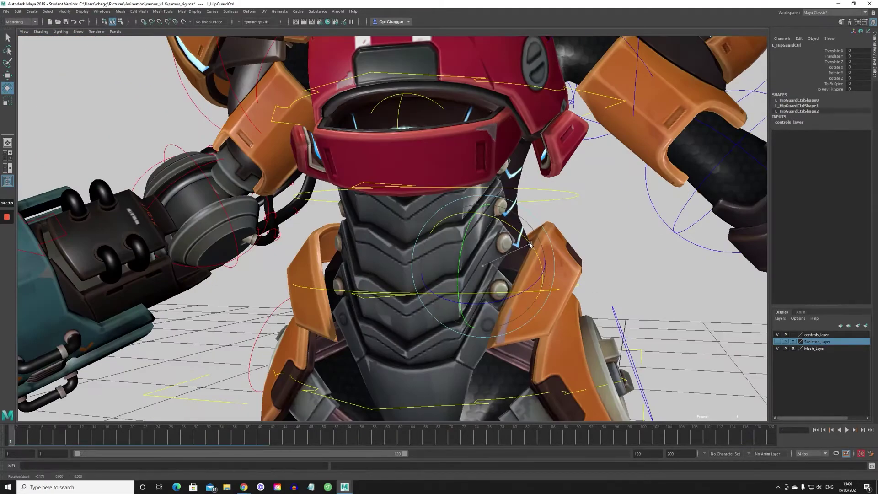
pyautogui.keyDown('alt'); pyautogui.moveTo(537, 243); pyautogui.dragTo(439, 308); pyautogui.keyUp('alt')
pyautogui.press('w')
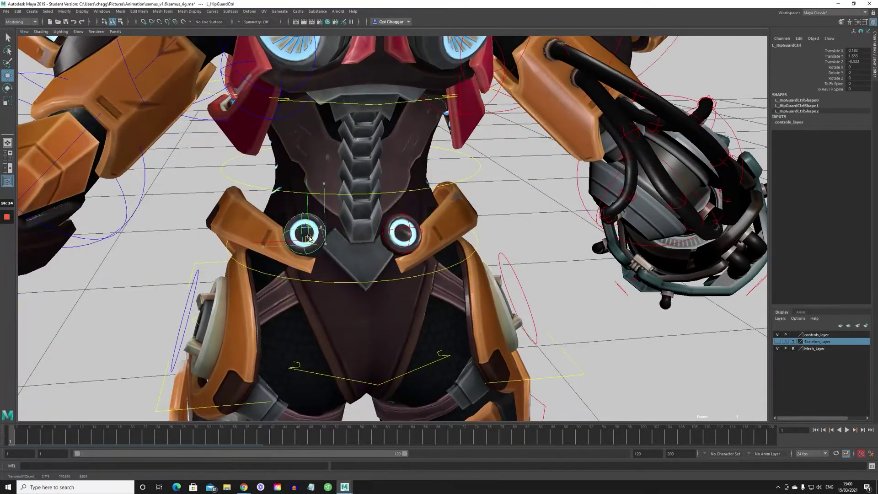
pyautogui.press('e')
pyautogui.moveTo(379, 265); pyautogui.dragTo(369, 276)
pyautogui.hotkey('ctrl', 'z')
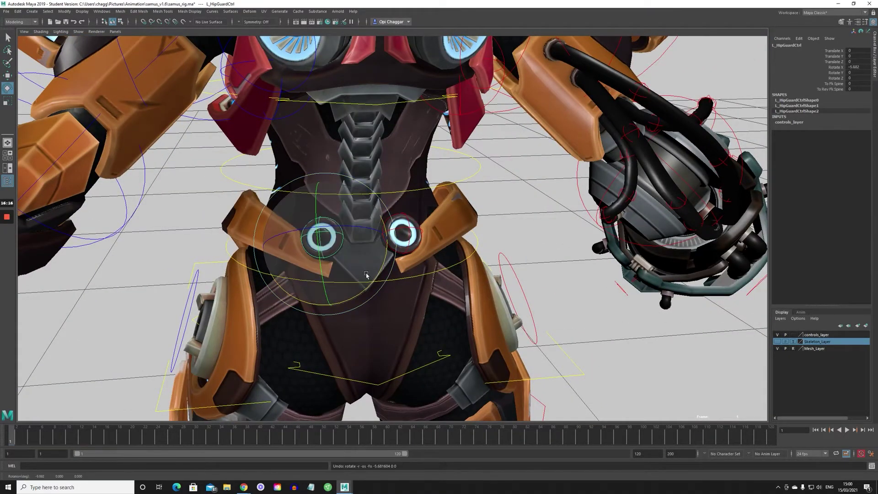
# Step: Select the hip control C_IkSpinehipCtrl, try moving the hips with it, and restore their position
pyautogui.keyDown('alt'); pyautogui.moveTo(430, 300); pyautogui.dragTo(406, 336, button='right'); pyautogui.keyUp('alt')
pyautogui.keyDown('alt'); pyautogui.moveTo(406, 336); pyautogui.dragTo(404, 316, button='middle'); pyautogui.keyUp('alt')
pyautogui.click(403, 317)
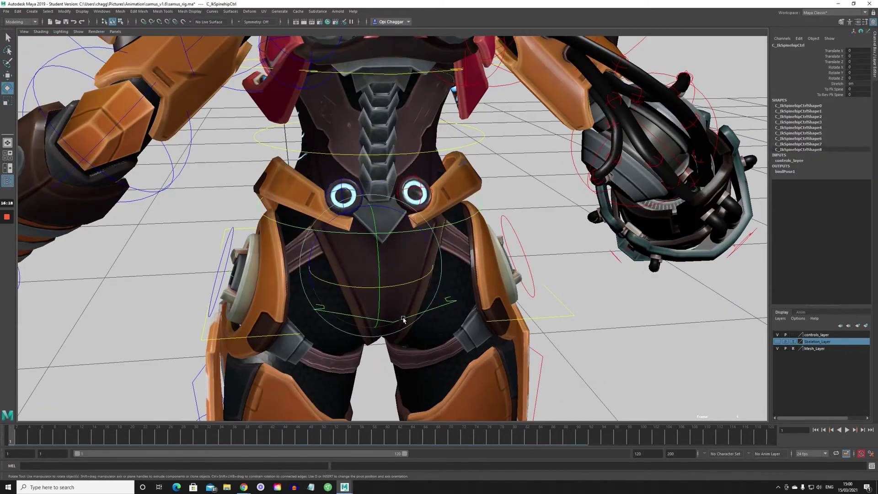
pyautogui.keyDown('alt'); pyautogui.moveTo(403, 317); pyautogui.dragTo(483, 343); pyautogui.keyUp('alt')
pyautogui.press('w')
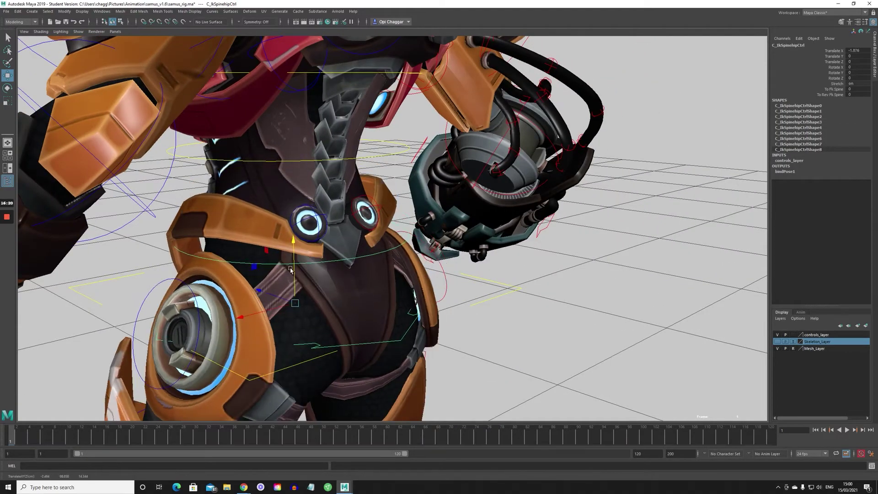
pyautogui.keyDown('alt'); pyautogui.moveTo(294, 254); pyautogui.dragTo(490, 256); pyautogui.keyUp('alt')
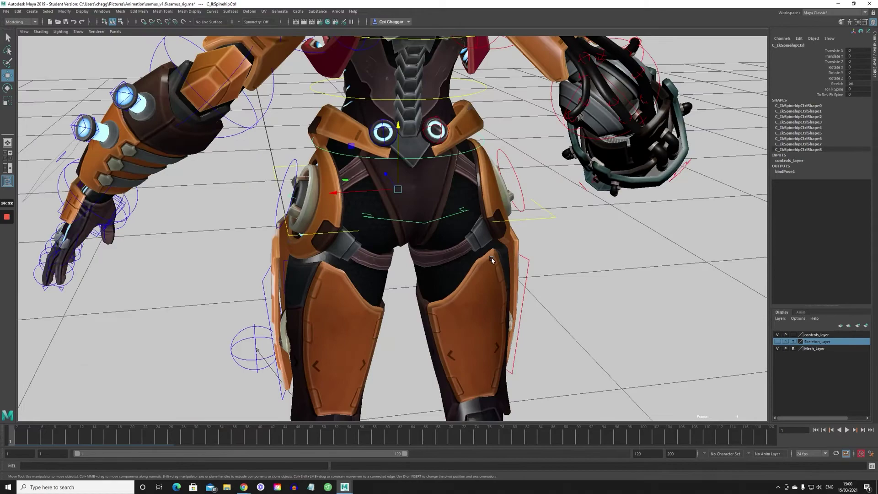
# Step: Examine the posed Samus rig and its controls from the front and back, including the legs and feet
pyautogui.keyDown('alt'); pyautogui.moveTo(490, 256); pyautogui.dragTo(386, 250, button='right'); pyautogui.keyUp('alt')
pyautogui.keyDown('alt'); pyautogui.moveTo(386, 249); pyautogui.dragTo(402, 280, button='middle'); pyautogui.keyUp('alt')
pyautogui.keyDown('alt'); pyautogui.moveTo(401, 280); pyautogui.dragTo(344, 290); pyautogui.keyUp('alt')
pyautogui.keyDown('alt'); pyautogui.moveTo(345, 290); pyautogui.dragTo(237, 292, button='right'); pyautogui.keyUp('alt')
pyautogui.keyDown('alt'); pyautogui.moveTo(237, 293); pyautogui.dragTo(256, 321); pyautogui.keyUp('alt')
pyautogui.keyDown('alt'); pyautogui.moveTo(421, 356); pyautogui.dragTo(403, 256, button='middle'); pyautogui.keyUp('alt')
pyautogui.keyDown('alt'); pyautogui.moveTo(402, 256); pyautogui.dragTo(377, 253, button='right'); pyautogui.keyUp('alt')
pyautogui.keyDown('alt'); pyautogui.moveTo(377, 254); pyautogui.dragTo(408, 241); pyautogui.keyUp('alt')
pyautogui.keyDown('alt'); pyautogui.moveTo(408, 242); pyautogui.dragTo(443, 256, button='right'); pyautogui.keyUp('alt')
pyautogui.keyDown('alt'); pyautogui.moveTo(380, 184); pyautogui.dragTo(400, 248, button='middle'); pyautogui.keyUp('alt')
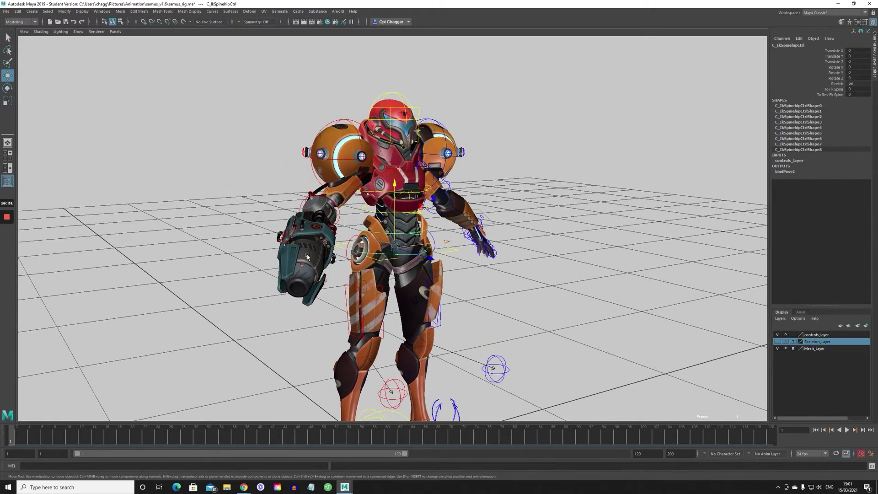
pyautogui.keyDown('alt'); pyautogui.moveTo(307, 257); pyautogui.dragTo(380, 246, button='right'); pyautogui.keyUp('alt')
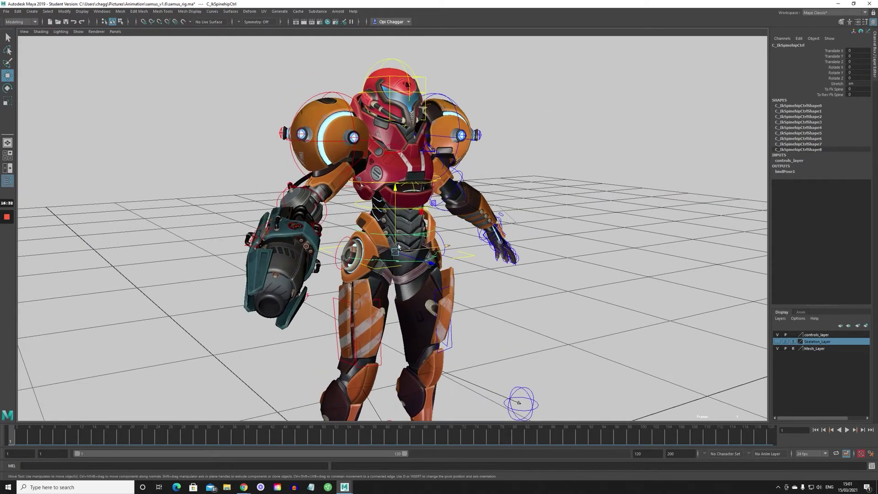
pyautogui.keyDown('alt'); pyautogui.moveTo(399, 247); pyautogui.dragTo(333, 239); pyautogui.keyUp('alt')
pyautogui.keyDown('alt'); pyautogui.moveTo(396, 251); pyautogui.dragTo(414, 137, button='middle'); pyautogui.keyUp('alt')
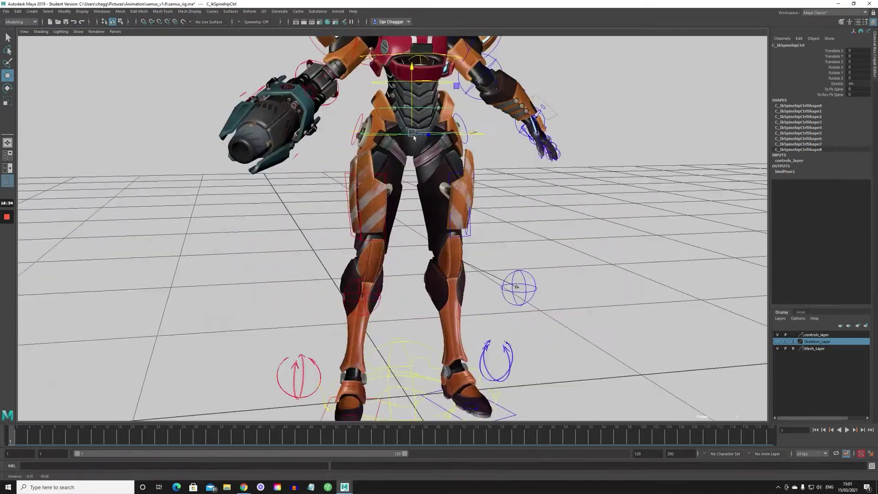
pyautogui.keyDown('alt'); pyautogui.moveTo(414, 137); pyautogui.dragTo(449, 208); pyautogui.keyUp('alt')
pyautogui.keyDown('alt'); pyautogui.moveTo(449, 208); pyautogui.dragTo(361, 206, button='right'); pyautogui.keyUp('alt')
pyautogui.keyDown('alt'); pyautogui.moveTo(361, 207); pyautogui.dragTo(359, 246, button='middle'); pyautogui.keyUp('alt')
pyautogui.keyDown('alt'); pyautogui.moveTo(315, 255); pyautogui.dragTo(372, 256); pyautogui.keyUp('alt')
pyautogui.keyDown('alt'); pyautogui.moveTo(372, 255); pyautogui.dragTo(413, 254, button='right'); pyautogui.keyUp('alt')
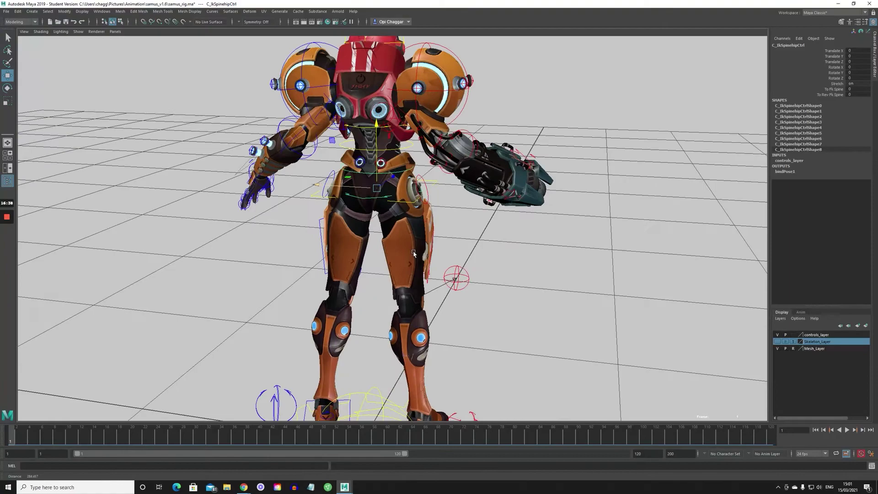
# Step: Examine the whole rig from the front, and inspect the back of the torso and the arm cannon up close
pyautogui.moveTo(414, 254)
pyautogui.keyDown('alt'); pyautogui.mouseDown()
pyautogui.moveTo(465, 249)
pyautogui.moveTo(391, 251)
pyautogui.moveTo(400, 248)
pyautogui.mouseUp(); pyautogui.keyUp('alt')
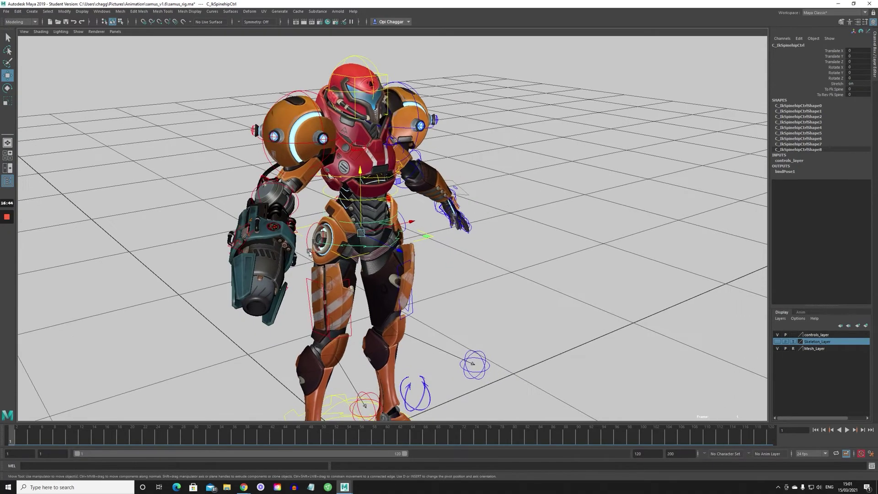
pyautogui.keyDown('alt'); pyautogui.moveTo(400, 248); pyautogui.dragTo(405, 247, button='right'); pyautogui.keyUp('alt')
pyautogui.keyDown('alt'); pyautogui.moveTo(397, 261); pyautogui.dragTo(389, 251); pyautogui.keyUp('alt')
pyautogui.keyDown('alt'); pyautogui.moveTo(389, 250); pyautogui.dragTo(408, 289, button='middle'); pyautogui.keyUp('alt')
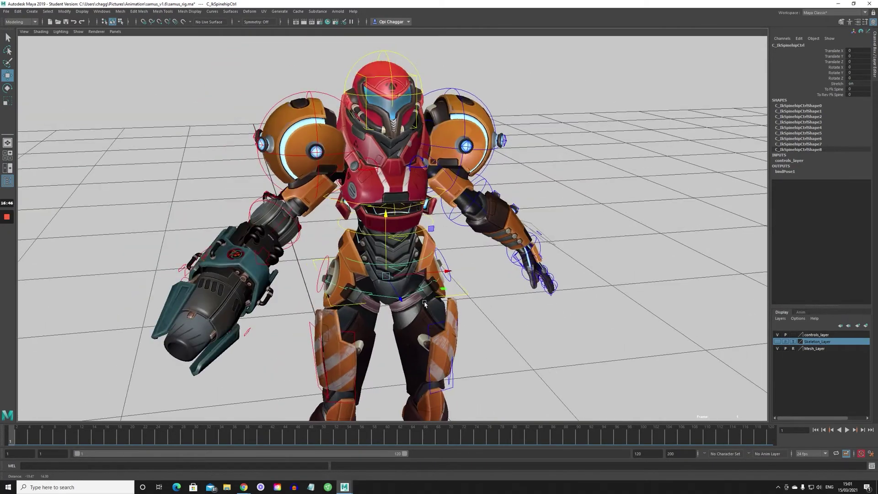
pyautogui.keyDown('alt'); pyautogui.moveTo(408, 289); pyautogui.dragTo(404, 275); pyautogui.keyUp('alt')
pyautogui.keyDown('alt'); pyautogui.moveTo(404, 275); pyautogui.dragTo(400, 289, button='middle'); pyautogui.keyUp('alt')
pyautogui.keyDown('alt'); pyautogui.moveTo(401, 289); pyautogui.dragTo(388, 271, button='right'); pyautogui.keyUp('alt')
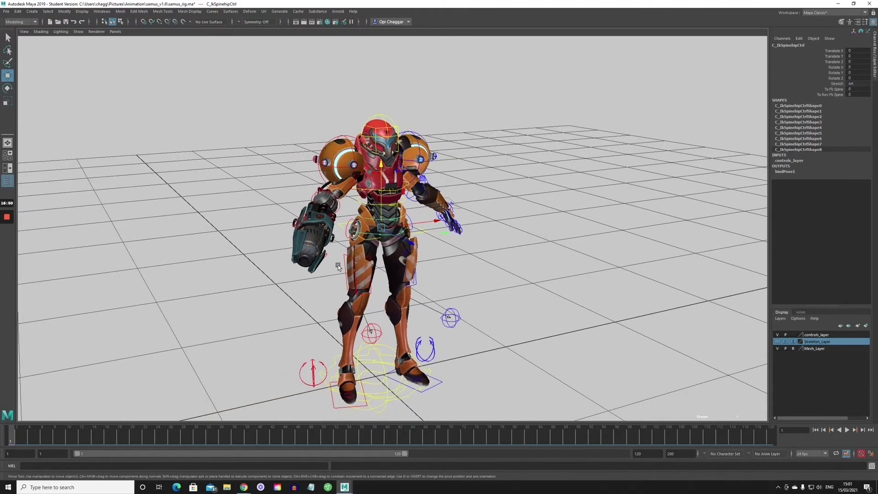
pyautogui.keyDown('alt'); pyautogui.moveTo(336, 264); pyautogui.dragTo(432, 215, button='right'); pyautogui.keyUp('alt')
pyautogui.keyDown('alt'); pyautogui.moveTo(433, 205); pyautogui.dragTo(437, 274, button='middle'); pyautogui.keyUp('alt')
pyautogui.keyDown('alt'); pyautogui.moveTo(259, 216); pyautogui.dragTo(444, 266); pyautogui.keyUp('alt')
pyautogui.moveTo(445, 266)
pyautogui.keyDown('alt'); pyautogui.mouseDown(button='right')
pyautogui.moveTo(414, 267)
pyautogui.moveTo(451, 257)
pyautogui.mouseUp(button='right'); pyautogui.keyUp('alt')
pyautogui.keyDown('alt'); pyautogui.moveTo(451, 256); pyautogui.dragTo(439, 214); pyautogui.keyUp('alt')
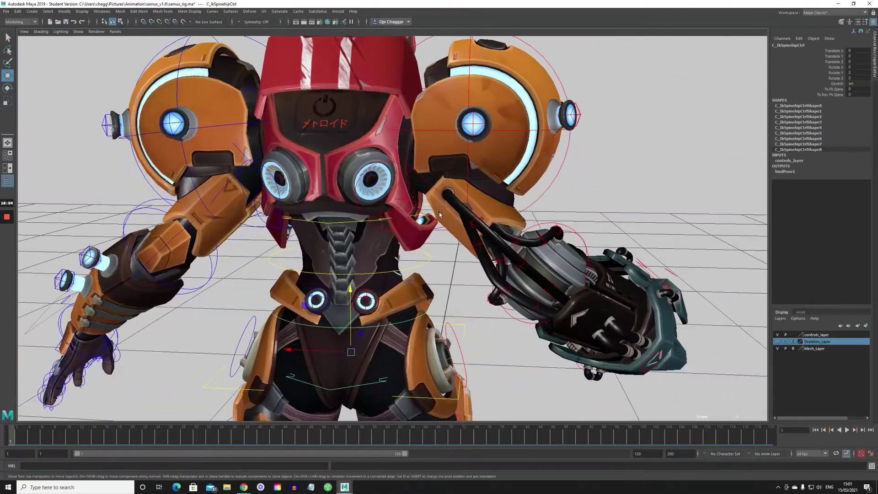
# Step: Try rotating the right chest guard with R_ChestGuard0Ctrl, and undo the rotation
pyautogui.click(415, 202)
pyautogui.keyDown('alt'); pyautogui.moveTo(406, 234); pyautogui.dragTo(433, 243, button='right'); pyautogui.keyUp('alt')
pyautogui.press('e')
pyautogui.keyDown('alt'); pyautogui.moveTo(415, 243); pyautogui.dragTo(353, 141); pyautogui.keyUp('alt')
pyautogui.hotkey('ctrl', 'z')
pyautogui.keyDown('alt'); pyautogui.moveTo(405, 188); pyautogui.dragTo(370, 168); pyautogui.keyUp('alt')
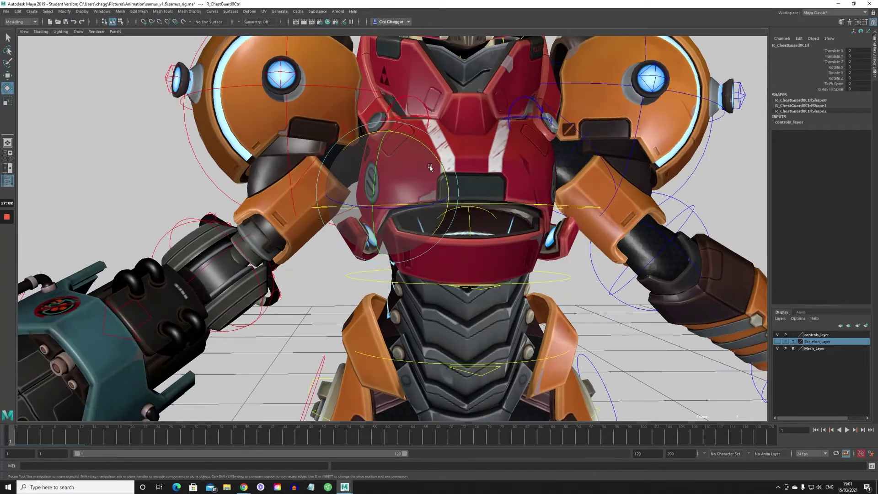
pyautogui.moveTo(441, 161); pyautogui.dragTo(441, 162)
pyautogui.hotkey('ctrl', 'z')
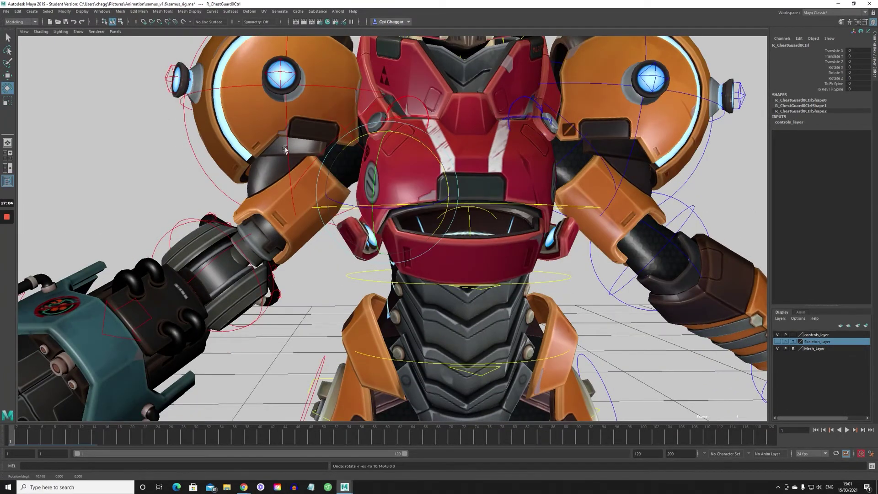
# Step: Try rotating the right upper arm around Z with R_ArmFkShoulder, and undo the rotations
pyautogui.click(330, 278)
pyautogui.click(357, 144)
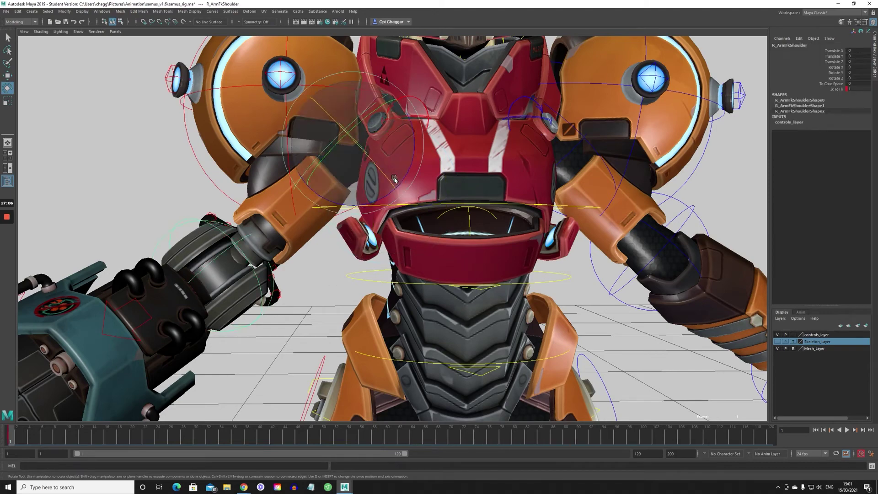
pyautogui.moveTo(403, 179); pyautogui.dragTo(425, 168)
pyautogui.keyDown('alt'); pyautogui.moveTo(391, 232); pyautogui.dragTo(383, 232); pyautogui.keyUp('alt')
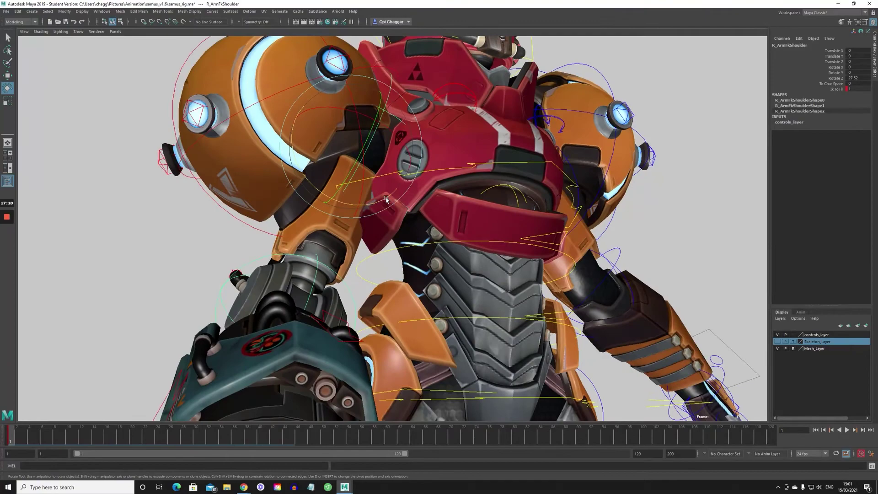
pyautogui.moveTo(387, 199); pyautogui.dragTo(358, 214)
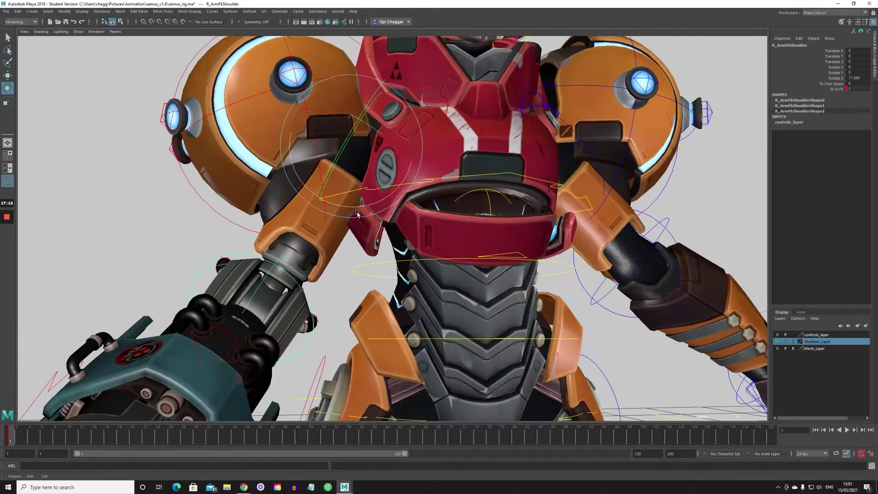
pyautogui.hotkey('ctrl', 'z')
pyautogui.hotkey('ctrl', 'z')
# Step: Select the right chest guard control R_ChestGuard0Ctrl, examine the full rig from the front, and clear the selection
pyautogui.click(402, 229)
pyautogui.keyDown('alt'); pyautogui.moveTo(404, 230); pyautogui.dragTo(439, 242); pyautogui.keyUp('alt')
pyautogui.scroll(-6, 441, 249)
pyautogui.keyDown('alt'); pyautogui.moveTo(451, 275); pyautogui.dragTo(423, 172, button='middle'); pyautogui.keyUp('alt')
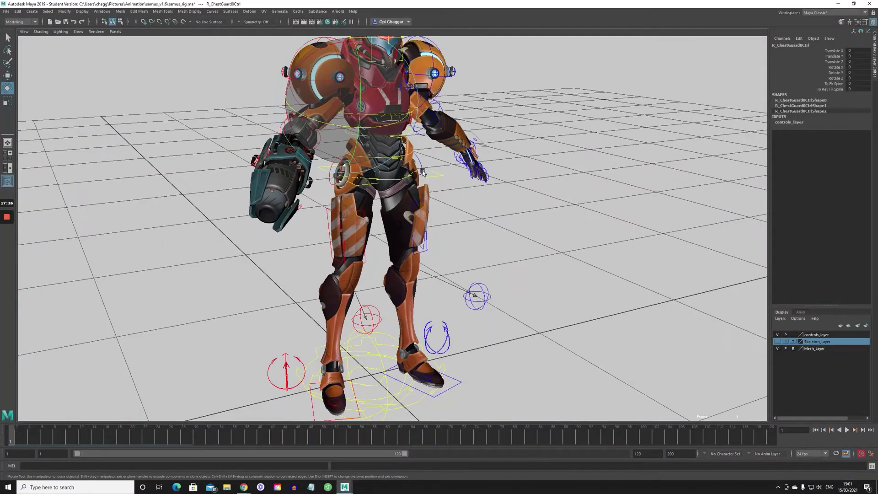
pyautogui.scroll(-4, 422, 173)
pyautogui.keyDown('alt'); pyautogui.moveTo(389, 256); pyautogui.dragTo(414, 283, button='middle'); pyautogui.keyUp('alt')
pyautogui.keyDown('alt'); pyautogui.moveTo(414, 283); pyautogui.dragTo(373, 274); pyautogui.keyUp('alt')
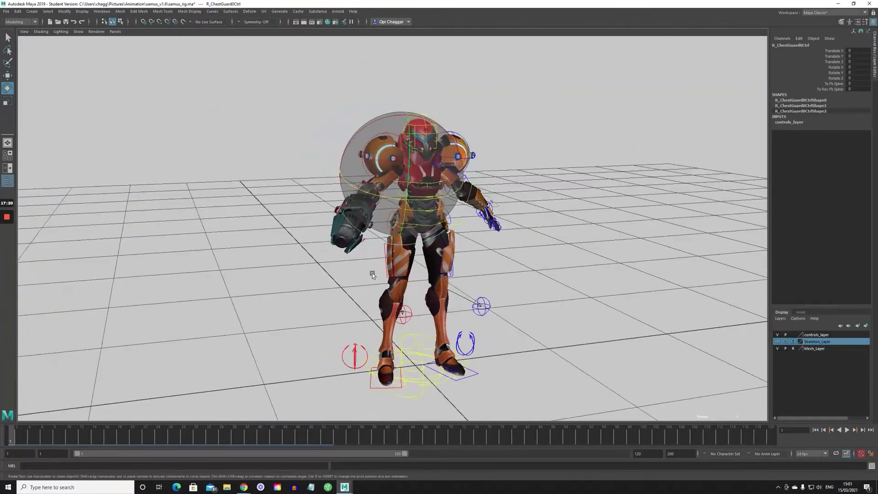
pyautogui.keyDown('alt'); pyautogui.moveTo(415, 284); pyautogui.dragTo(378, 280, button='middle'); pyautogui.keyUp('alt')
pyautogui.keyDown('alt'); pyautogui.moveTo(378, 281); pyautogui.dragTo(402, 281); pyautogui.keyUp('alt')
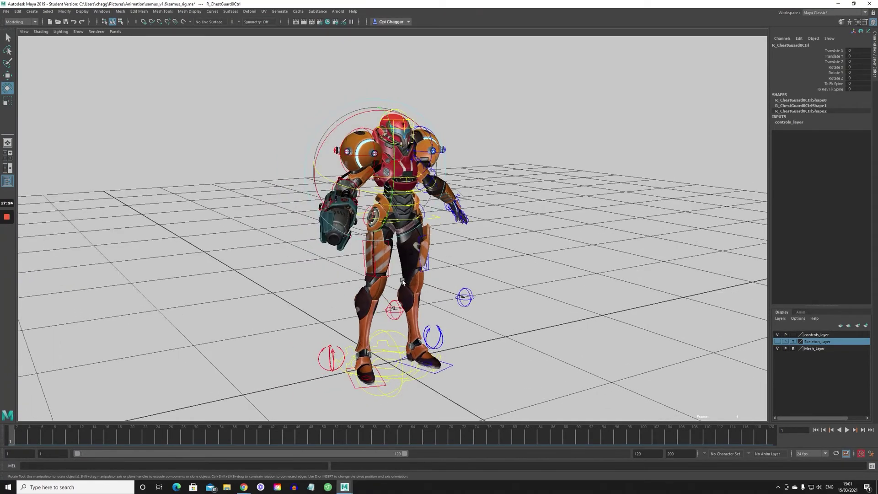
pyautogui.click(459, 262)
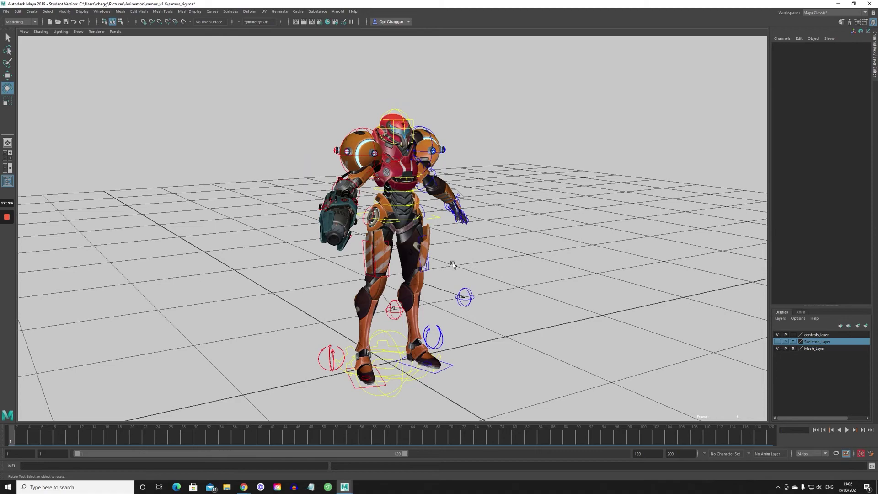
# Step: Select the left foot control L_FootIkBaseCtrl and view the rig from several angles
pyautogui.keyDown('alt'); pyautogui.moveTo(452, 264); pyautogui.dragTo(414, 142); pyautogui.keyUp('alt')
pyautogui.keyDown('alt'); pyautogui.moveTo(421, 255); pyautogui.dragTo(447, 268); pyautogui.keyUp('alt')
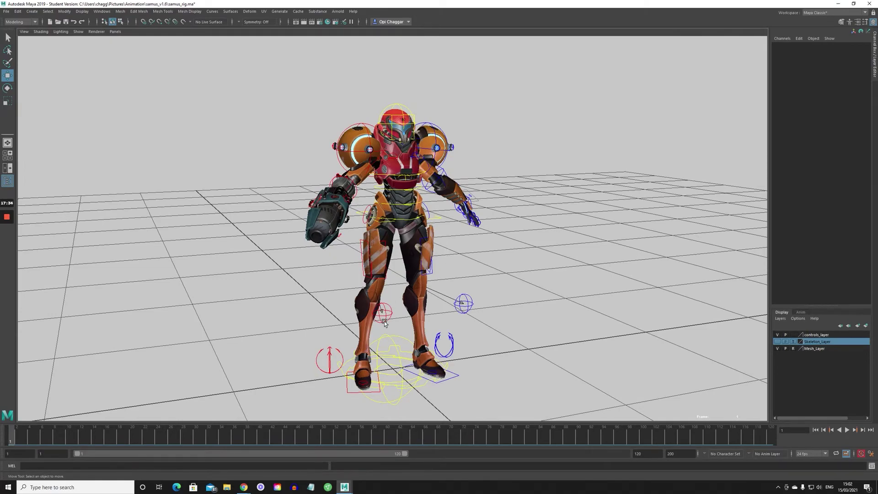
pyautogui.keyDown('alt'); pyautogui.moveTo(384, 323); pyautogui.dragTo(445, 341); pyautogui.keyUp('alt')
pyautogui.click(466, 398)
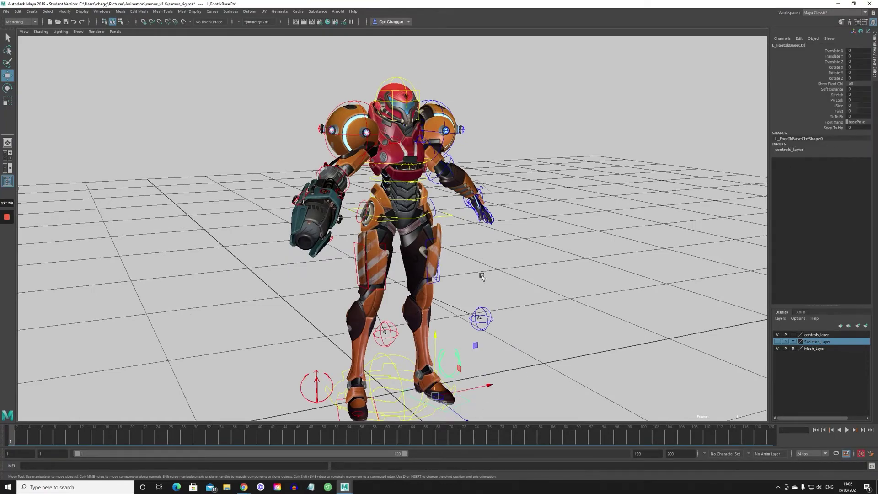
pyautogui.keyDown('alt'); pyautogui.moveTo(492, 275); pyautogui.dragTo(468, 254); pyautogui.keyUp('alt')
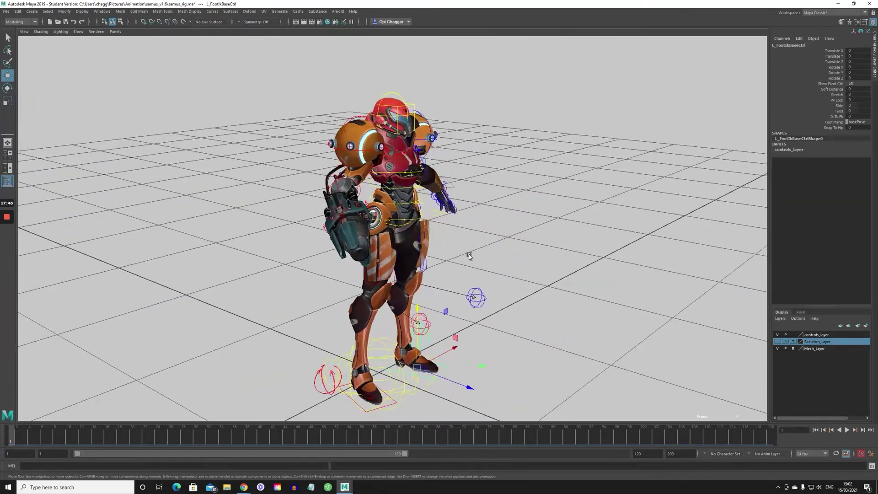
pyautogui.keyDown('alt'); pyautogui.moveTo(468, 255); pyautogui.dragTo(436, 251, button='right'); pyautogui.keyUp('alt')
pyautogui.keyDown('alt'); pyautogui.moveTo(435, 250); pyautogui.dragTo(503, 256); pyautogui.keyUp('alt')
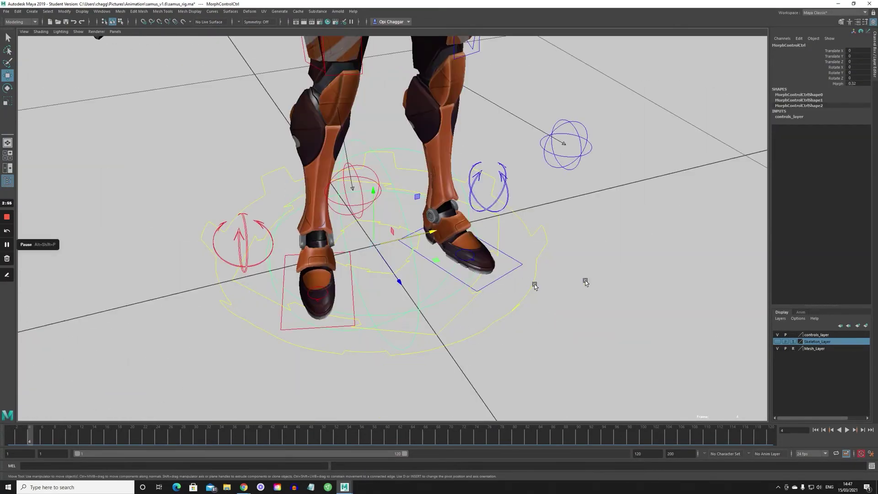
# Step: Set the Morph attribute of MorphControlCtrl to 0 so the rig takes its standing form
pyautogui.keyDown('alt'); pyautogui.moveTo(570, 275); pyautogui.dragTo(133, 287, button='right'); pyautogui.keyUp('alt')
pyautogui.keyDown('alt'); pyautogui.moveTo(284, 281); pyautogui.dragTo(291, 259); pyautogui.keyUp('alt')
pyautogui.keyDown('alt'); pyautogui.moveTo(291, 259); pyautogui.dragTo(417, 256, button='right'); pyautogui.keyUp('alt')
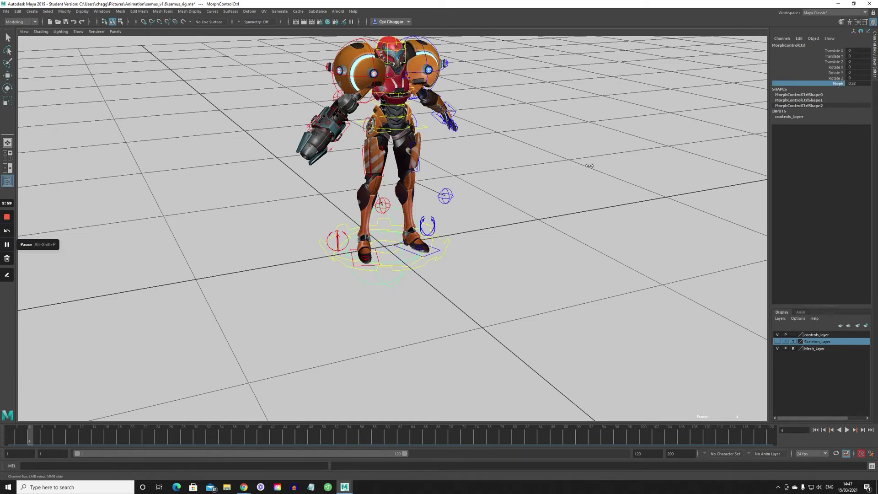
pyautogui.moveTo(590, 166); pyautogui.dragTo(512, 174, button='middle')
pyautogui.keyDown('alt'); pyautogui.moveTo(562, 167); pyautogui.dragTo(387, 187, button='right'); pyautogui.keyUp('alt')
pyautogui.keyDown('alt'); pyautogui.moveTo(387, 188); pyautogui.dragTo(398, 263, button='middle'); pyautogui.keyUp('alt')
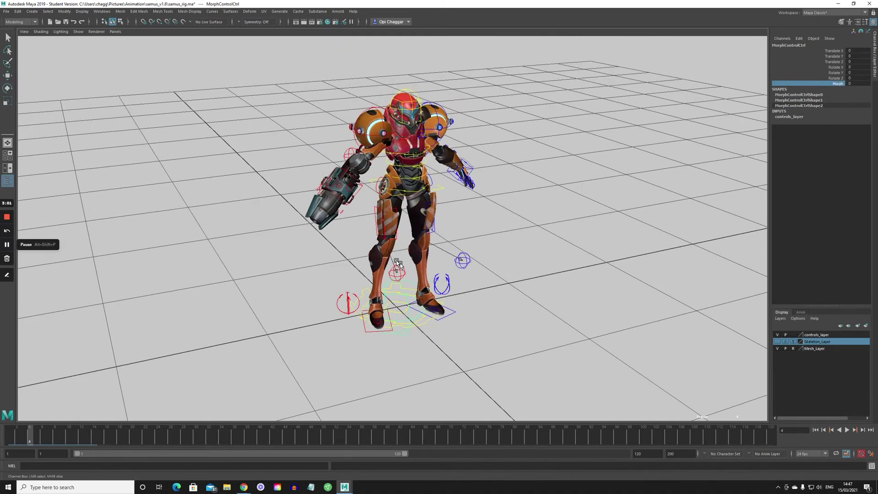
# Step: Try varying the Morph attribute of MorphControlCtrl between 0 and 1 to switch between the standing figure and the morph ball
pyautogui.moveTo(478, 241); pyautogui.dragTo(584, 233, button='middle')
pyautogui.moveTo(525, 245); pyautogui.dragTo(495, 247, button='middle')
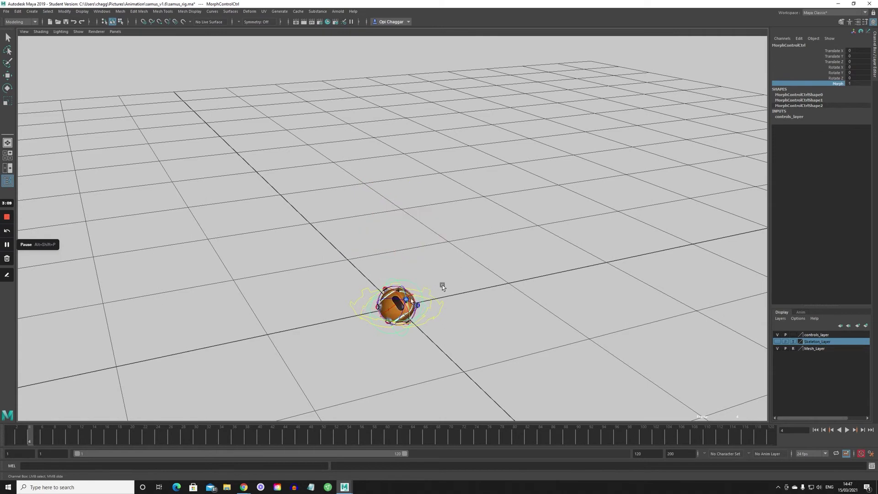
pyautogui.moveTo(308, 287); pyautogui.dragTo(285, 280, button='middle')
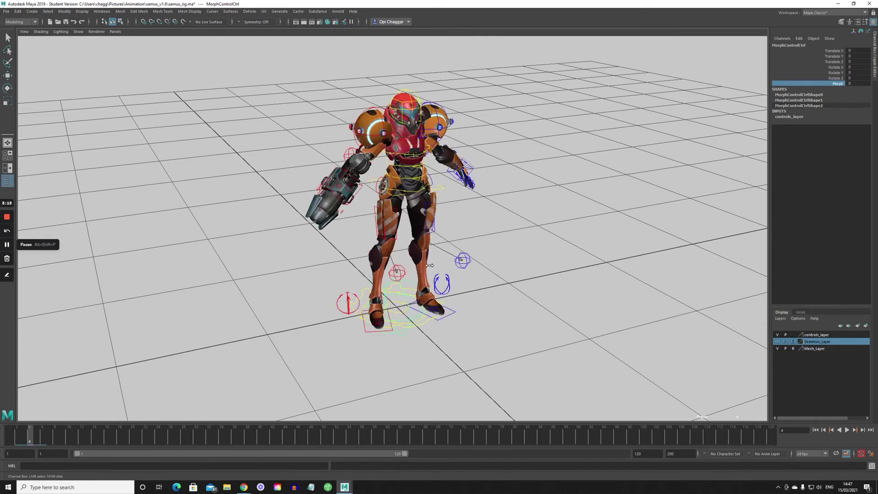
pyautogui.moveTo(430, 265); pyautogui.dragTo(325, 292, button='middle')
# Step: Set Morph to 1 to curl the rig into the morph ball, and clear the selection
pyautogui.keyDown('alt'); pyautogui.moveTo(301, 303); pyautogui.dragTo(632, 273, button='right'); pyautogui.keyUp('alt')
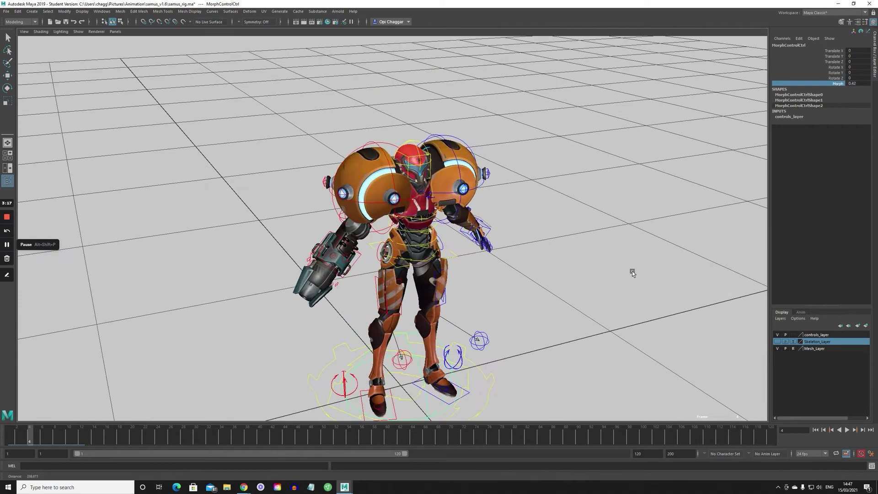
pyautogui.keyDown('alt'); pyautogui.moveTo(632, 273); pyautogui.dragTo(568, 269); pyautogui.keyUp('alt')
pyautogui.keyDown('alt'); pyautogui.moveTo(569, 270); pyautogui.dragTo(594, 190, button='middle'); pyautogui.keyUp('alt')
pyautogui.keyDown('alt'); pyautogui.moveTo(594, 195); pyautogui.dragTo(438, 270); pyautogui.keyUp('alt')
pyautogui.click(463, 283)
pyautogui.keyDown('alt'); pyautogui.moveTo(518, 295); pyautogui.dragTo(553, 254, button='middle'); pyautogui.keyUp('alt')
pyautogui.moveTo(546, 284); pyautogui.dragTo(558, 280, button='right')
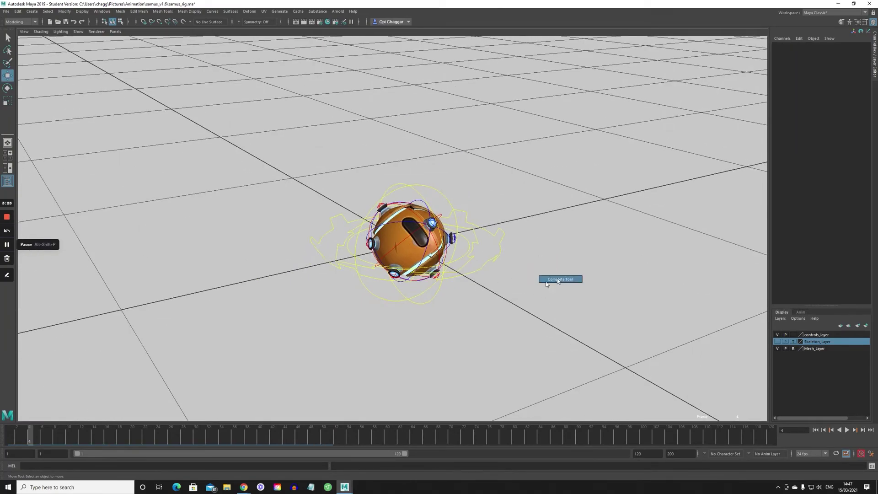
# Step: Select MorphControlCtrl, the control surrounding the morph ball
pyautogui.keyDown('alt'); pyautogui.moveTo(433, 317); pyautogui.dragTo(422, 214); pyautogui.keyUp('alt')
pyautogui.scroll(2, 422, 214)
pyautogui.click(422, 179)
pyautogui.keyDown('alt'); pyautogui.moveTo(421, 179); pyautogui.dragTo(423, 217); pyautogui.keyUp('alt')
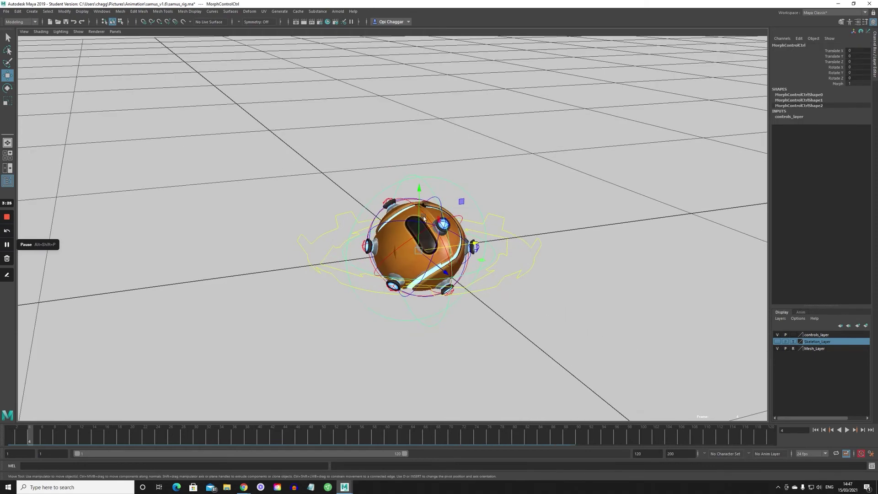
# Step: Try rotating the right shoulder pad with R_ShldrPadCtrl, and select the left shoulder pad control L_ShldrPadCtrl
pyautogui.click(412, 217)
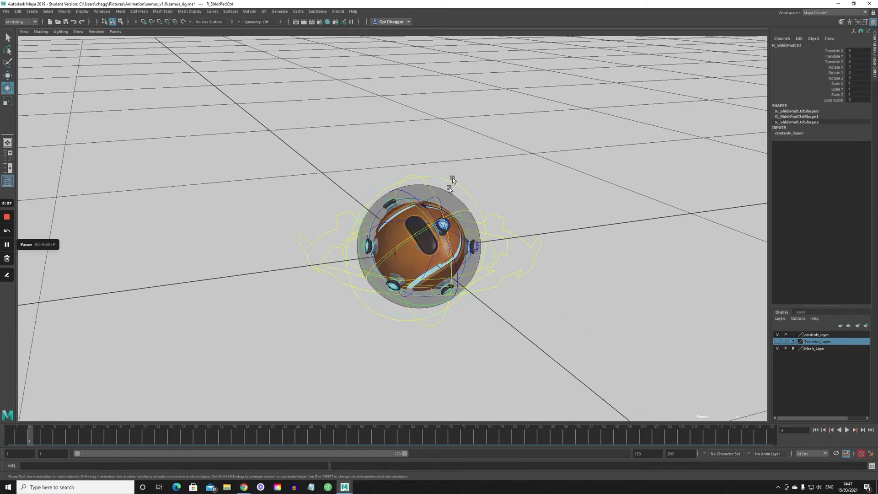
pyautogui.moveTo(427, 223); pyautogui.dragTo(455, 213)
pyautogui.hotkey('ctrl', 'z')
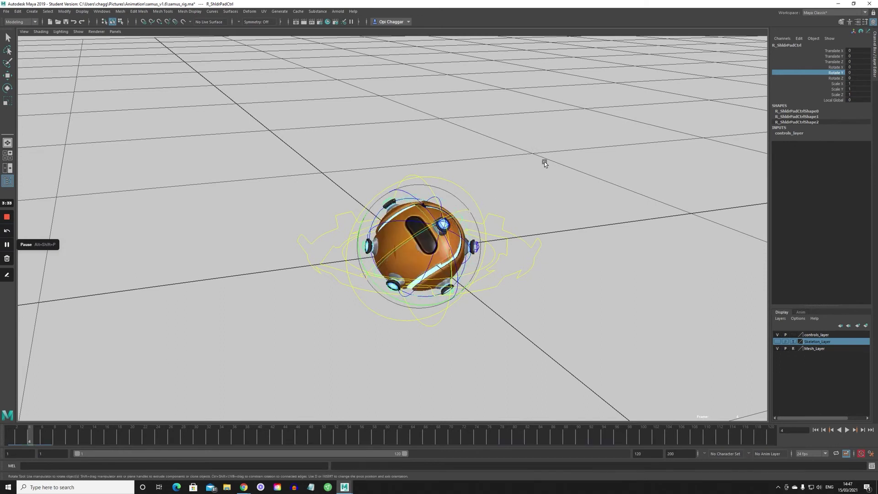
pyautogui.click(545, 163)
pyautogui.click(442, 200)
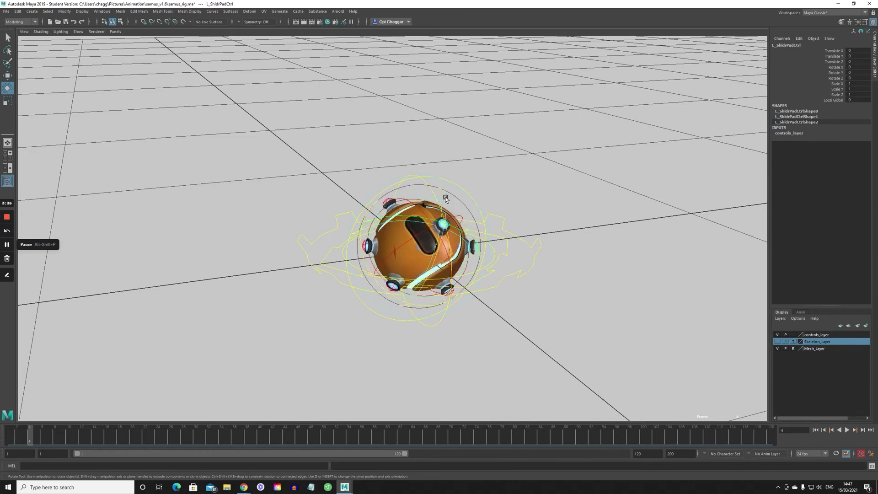
# Step: Try moving the morph ball with MorphControlCtrl, and undo back to before the shoulder pad controls were selected
pyautogui.keyDown('alt'); pyautogui.moveTo(479, 181); pyautogui.dragTo(429, 137); pyautogui.keyUp('alt')
pyautogui.click(500, 180)
pyautogui.click(469, 185)
pyautogui.press('w')
pyautogui.hotkey('ctrl', 'z')
pyautogui.moveTo(422, 203); pyautogui.dragTo(459, 235)
pyautogui.hotkey('ctrl', 'z')
pyautogui.hotkey('ctrl', 'z')
pyautogui.hotkey('ctrl', 'z')
pyautogui.hotkey('ctrl', 'z')
pyautogui.hotkey('ctrl', 'z')
pyautogui.hotkey('ctrl', 'z')
pyautogui.hotkey('ctrl', 'z')
pyautogui.hotkey('ctrl', 'z')
pyautogui.hotkey('ctrl', 'z')
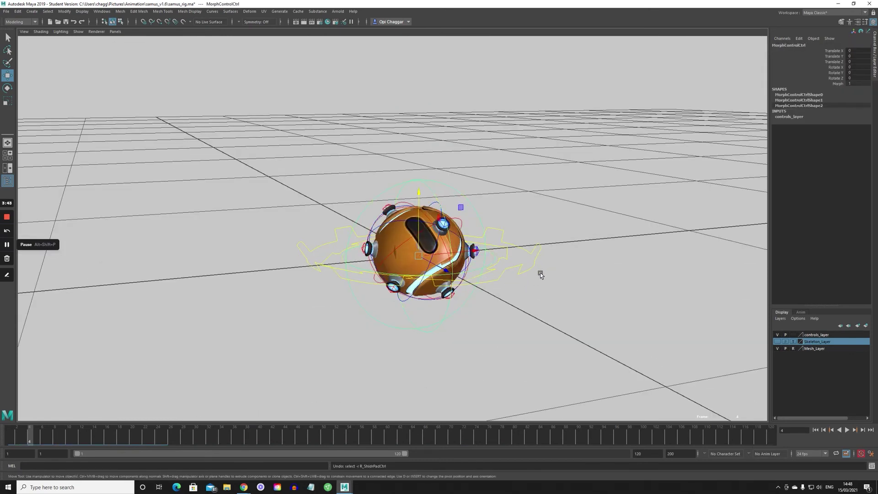
pyautogui.hotkey('ctrl', 'z')
# Step: Undo the Morph attribute changes and the selection of MorphControlCtrl
pyautogui.keyDown('alt'); pyautogui.moveTo(360, 272); pyautogui.dragTo(356, 287); pyautogui.keyUp('alt')
pyautogui.scroll(-4, 356, 287)
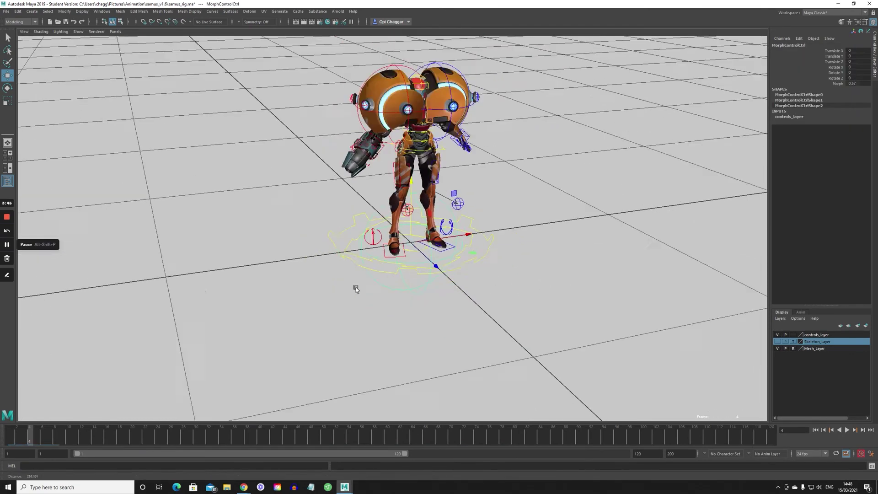
pyautogui.hotkey('ctrl', 'z')
pyautogui.hotkey('ctrl', 'z')
pyautogui.hotkey('ctrl', 'z')
pyautogui.hotkey('ctrl', 'z')
pyautogui.hotkey('ctrl', 'z')
pyautogui.hotkey('ctrl', 'z')
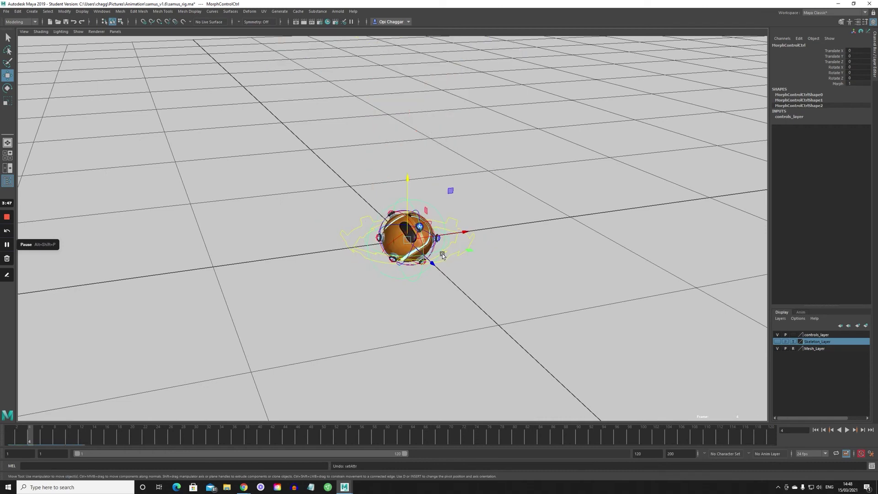
pyautogui.hotkey('ctrl', 'z')
pyautogui.hotkey('ctrl', 'z')
pyautogui.hotkey('ctrl', 'z')
pyautogui.hotkey('ctrl', 'z')
pyautogui.hotkey('ctrl', 'z')
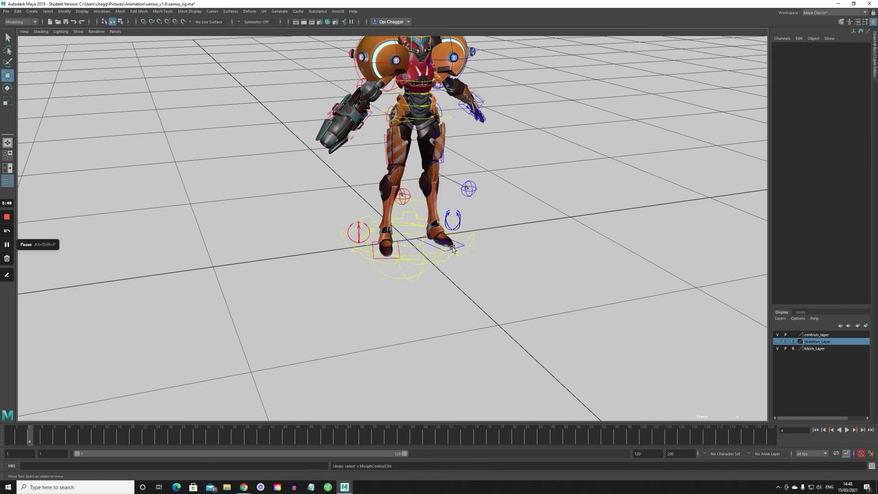
# Step: Undo the selection of the left foot control L_FootIkBaseCtrl and view the full standing rig
pyautogui.keyDown('alt'); pyautogui.moveTo(389, 247); pyautogui.dragTo(378, 200); pyautogui.keyUp('alt')
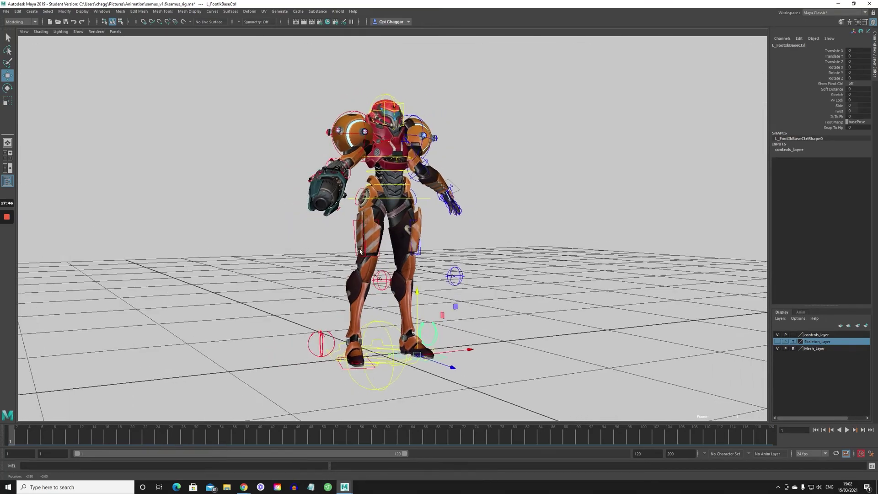
pyautogui.moveTo(360, 251)
pyautogui.keyDown('alt'); pyautogui.mouseDown()
pyautogui.moveTo(317, 262)
pyautogui.moveTo(350, 270)
pyautogui.moveTo(357, 257)
pyautogui.mouseUp(); pyautogui.keyUp('alt')
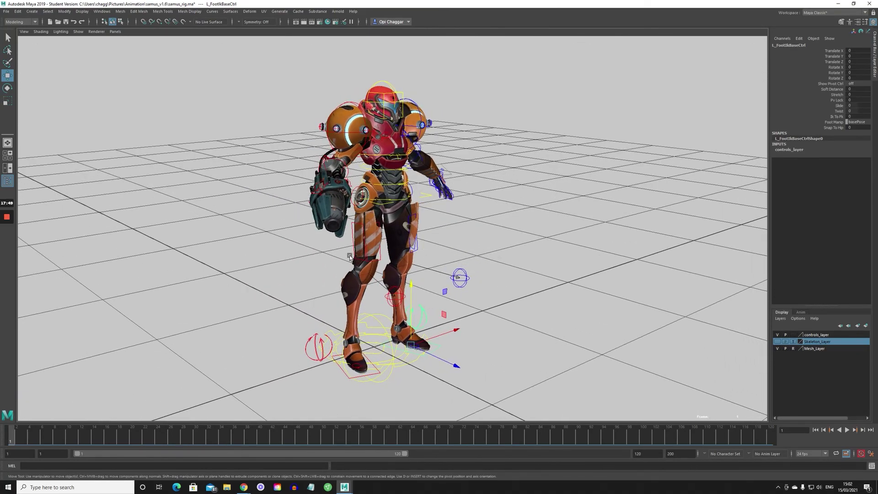
pyautogui.scroll(1, 331, 261)
pyautogui.hotkey('ctrl', 'z')
pyautogui.hotkey('ctrl', 'z')
pyautogui.hotkey('ctrl', 'z')
pyautogui.hotkey('ctrl', 'z')
pyautogui.hotkey('ctrl', 'z')
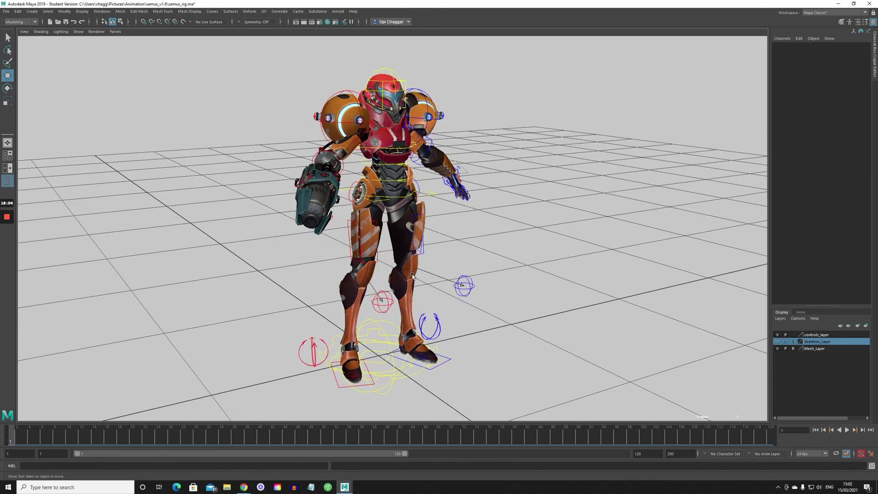
pyautogui.keyDown('alt'); pyautogui.moveTo(385, 281); pyautogui.dragTo(400, 268); pyautogui.keyUp('alt')
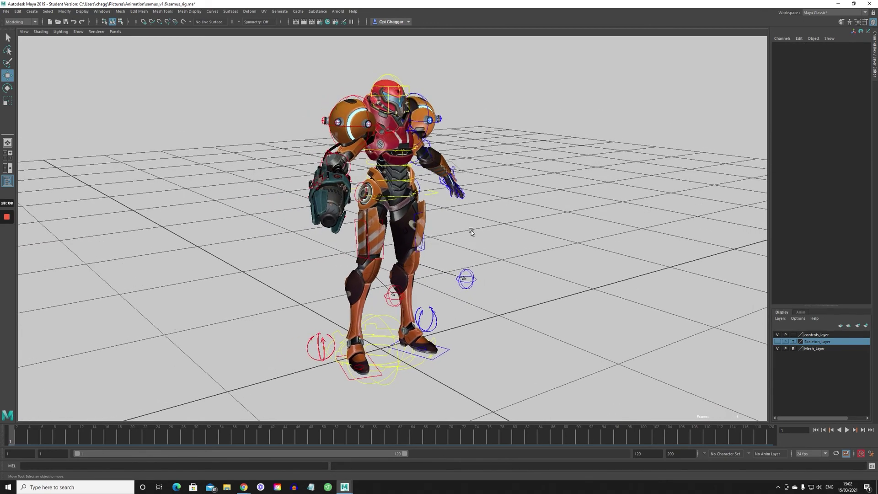
pyautogui.hotkey('ctrl', 'z')
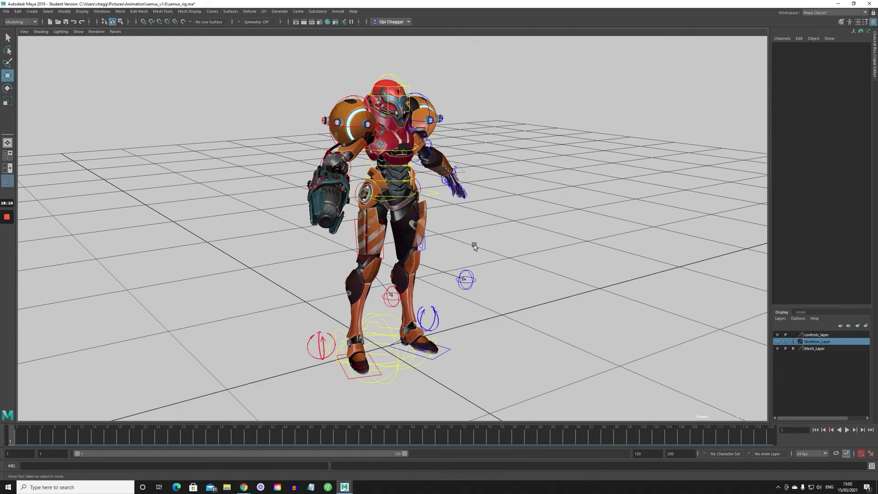